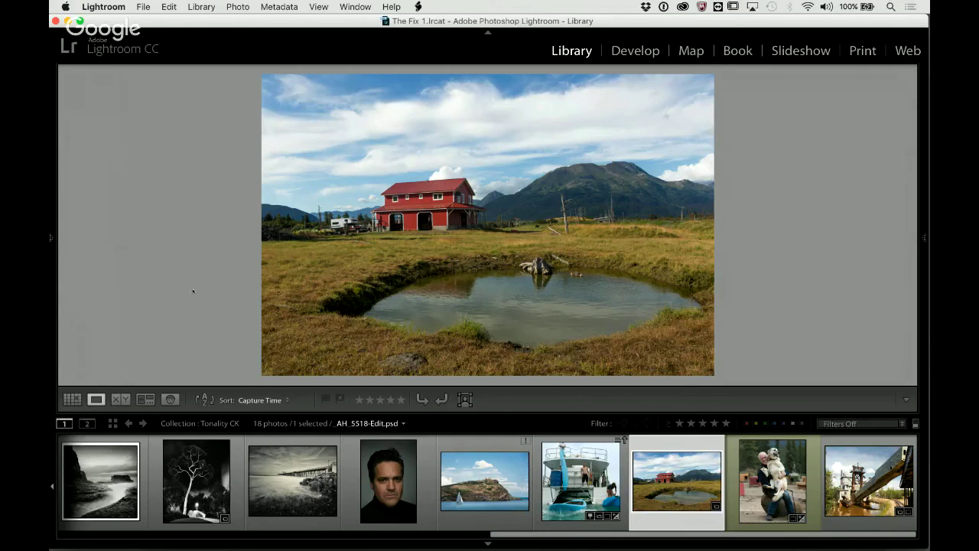
# Step: Open the photo of the man holding the dog in the Develop module with the side panels shown
pyautogui.press('Right')
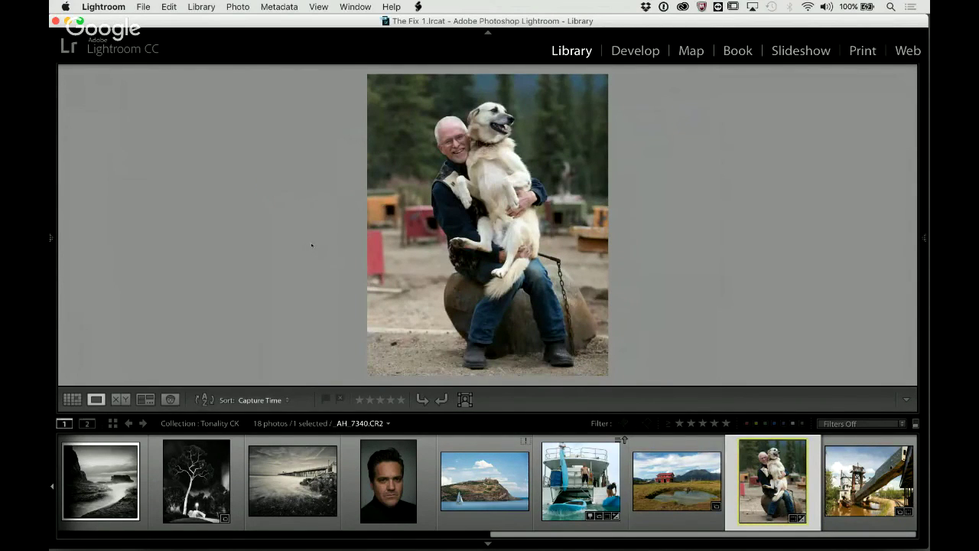
pyautogui.press('Tab')
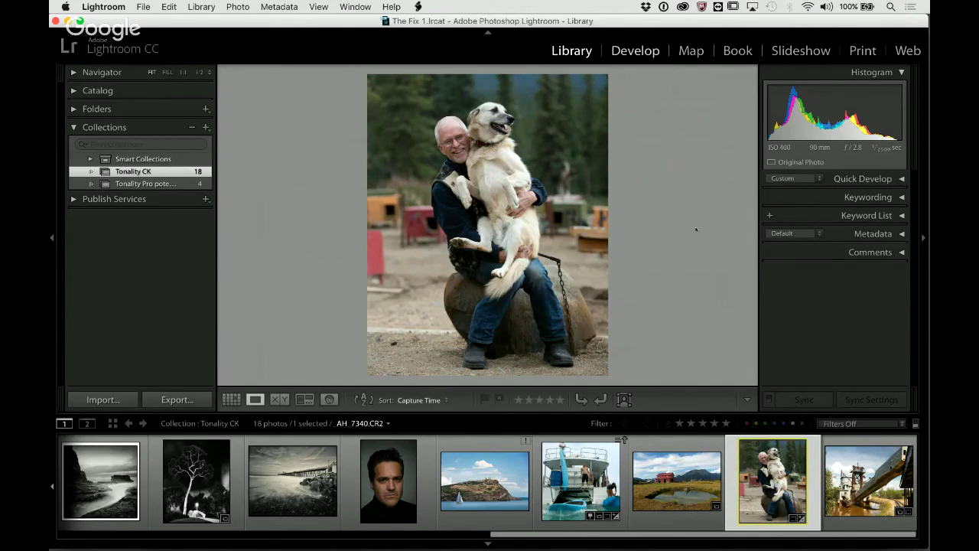
pyautogui.press('d')
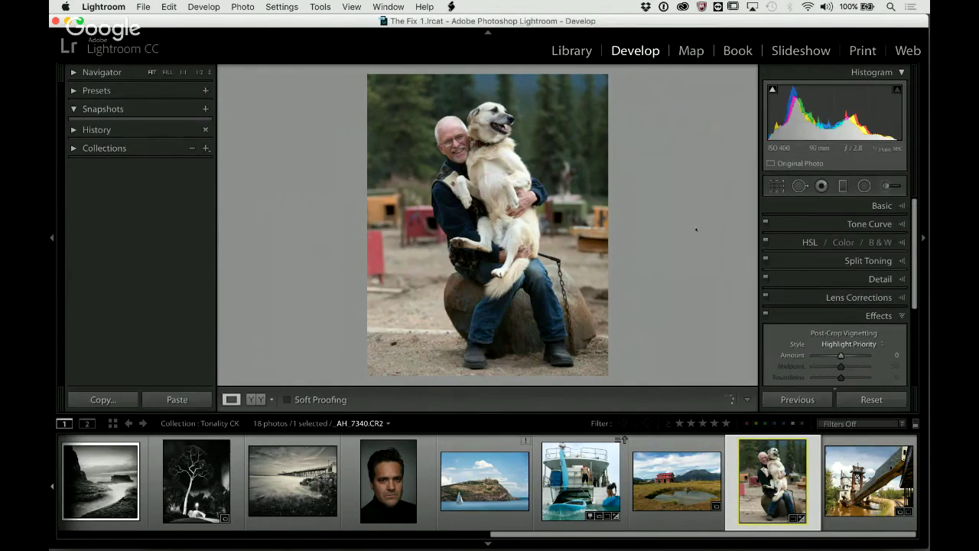
# Step: Enable profile corrections and chromatic aberration removal in the dog photo's lens corrections
pyautogui.click(878, 315)
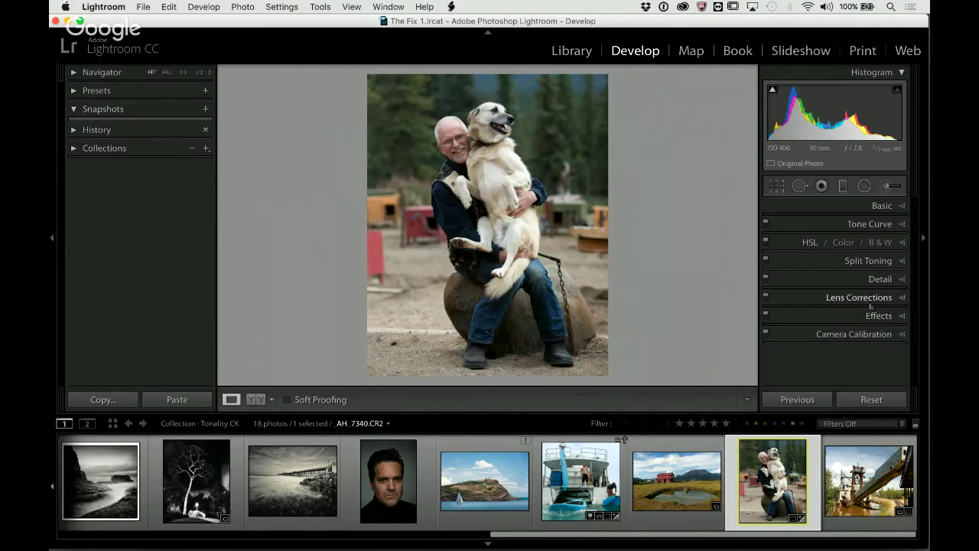
pyautogui.click(869, 298)
pyautogui.click(773, 242)
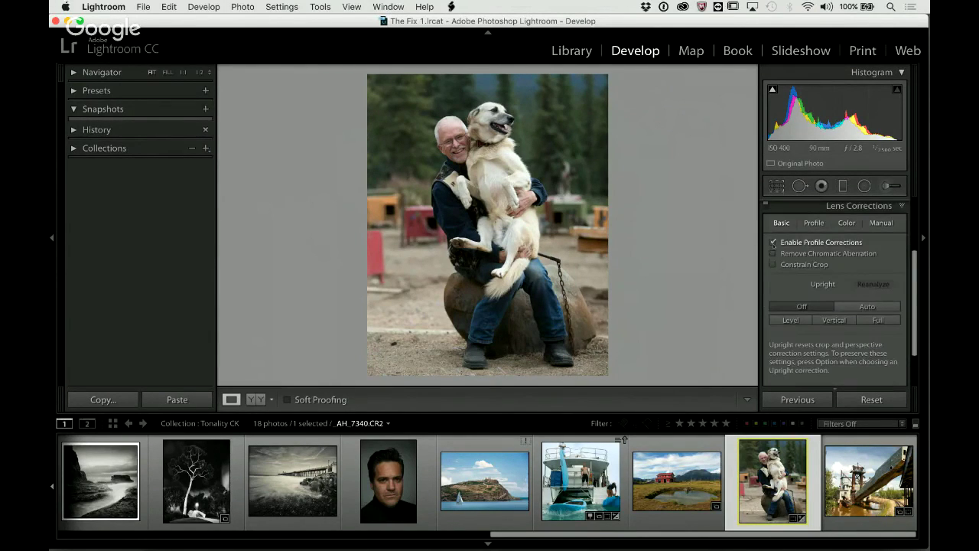
pyautogui.click(773, 253)
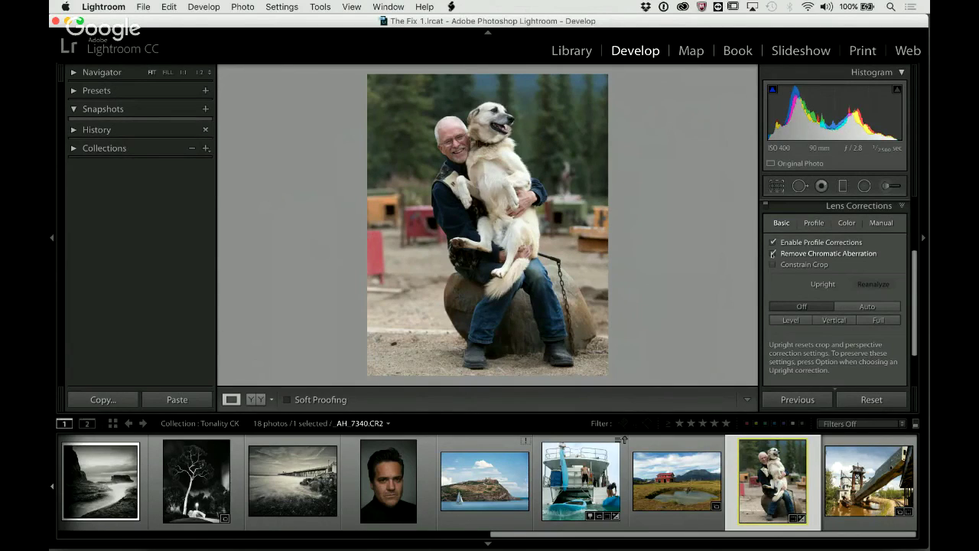
pyautogui.click(857, 206)
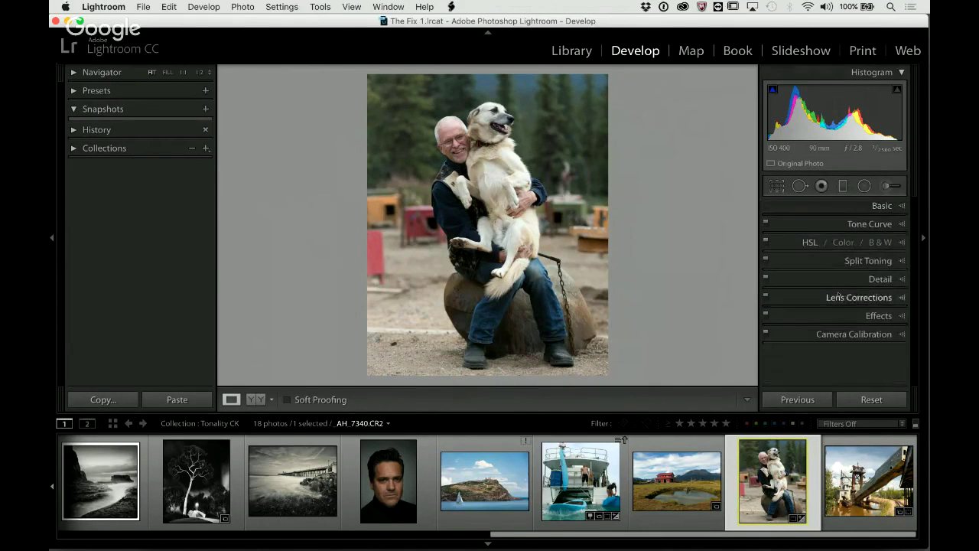
# Step: Review the Basic tone and presence settings and the Effects settings available for the dog photo
pyautogui.click(859, 206)
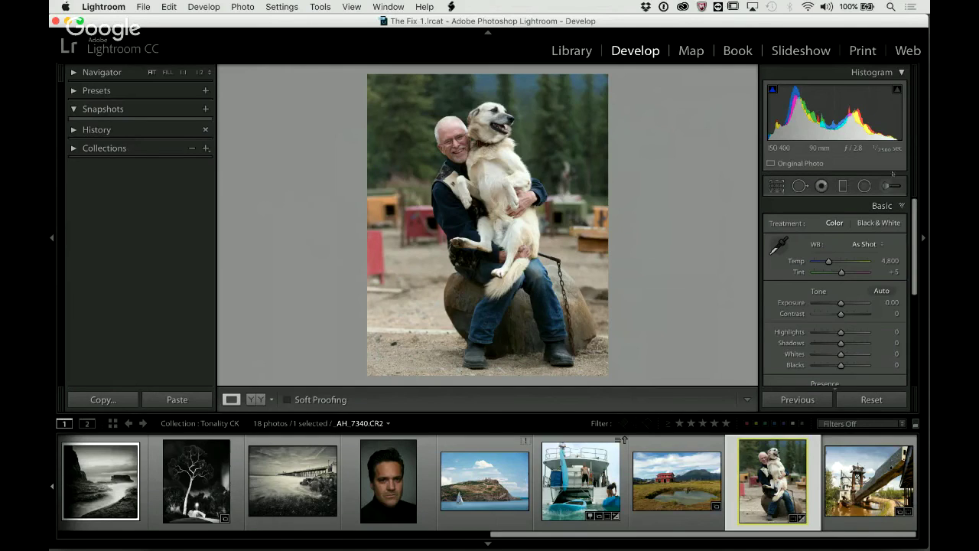
pyautogui.scroll(-5, 843, 318)
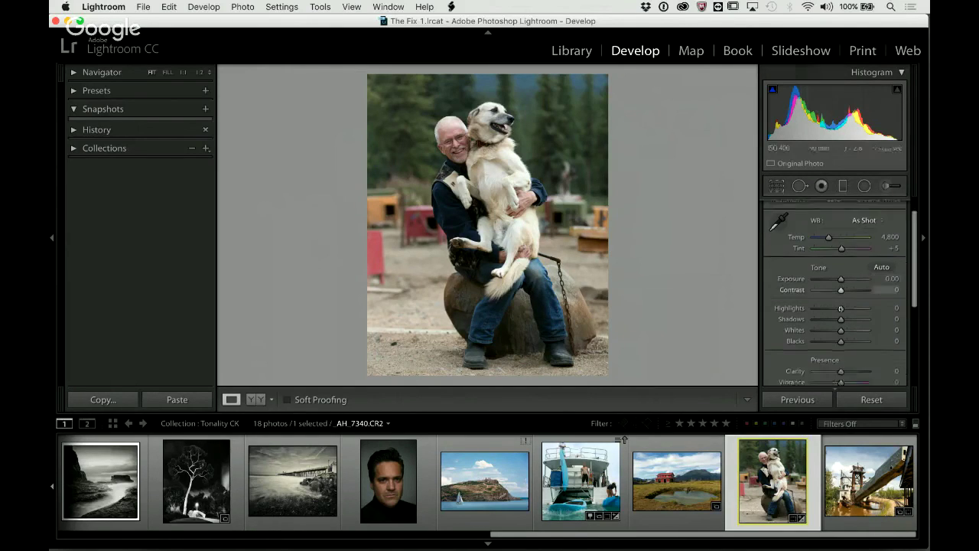
pyautogui.scroll(-3, 841, 309)
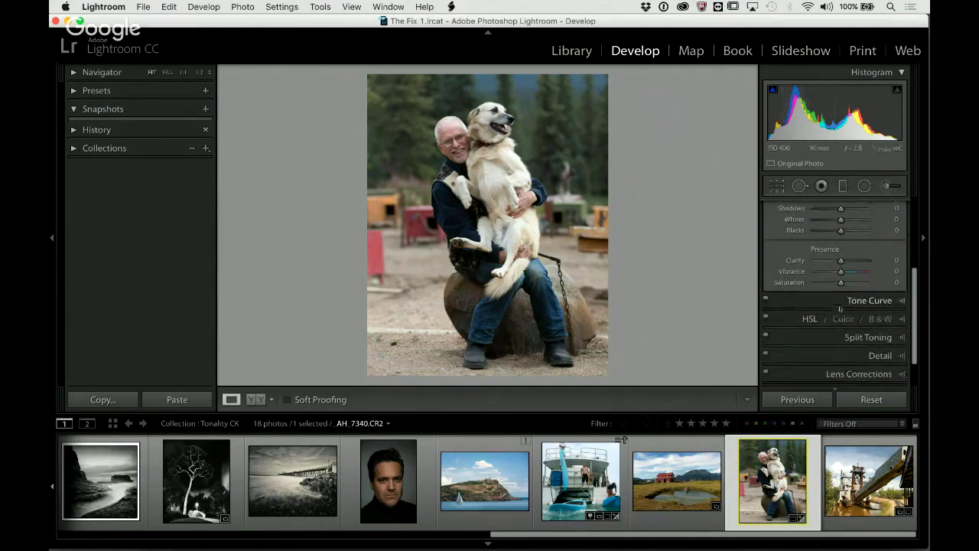
pyautogui.scroll(-2, 848, 362)
pyautogui.click(849, 365)
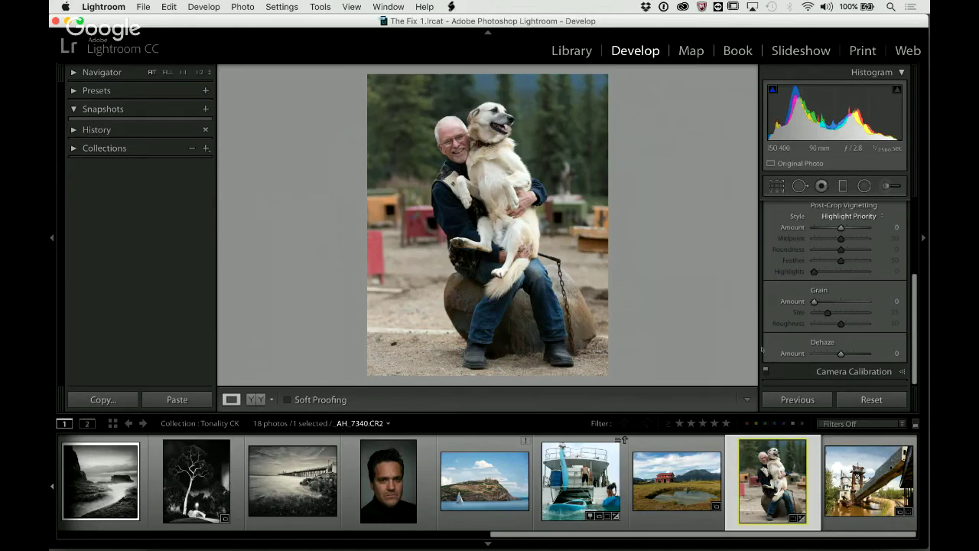
# Step: Compare the red barn landscape with the dog photo, viewing the dog photo enlarged without the filmstrip
pyautogui.click(670, 493)
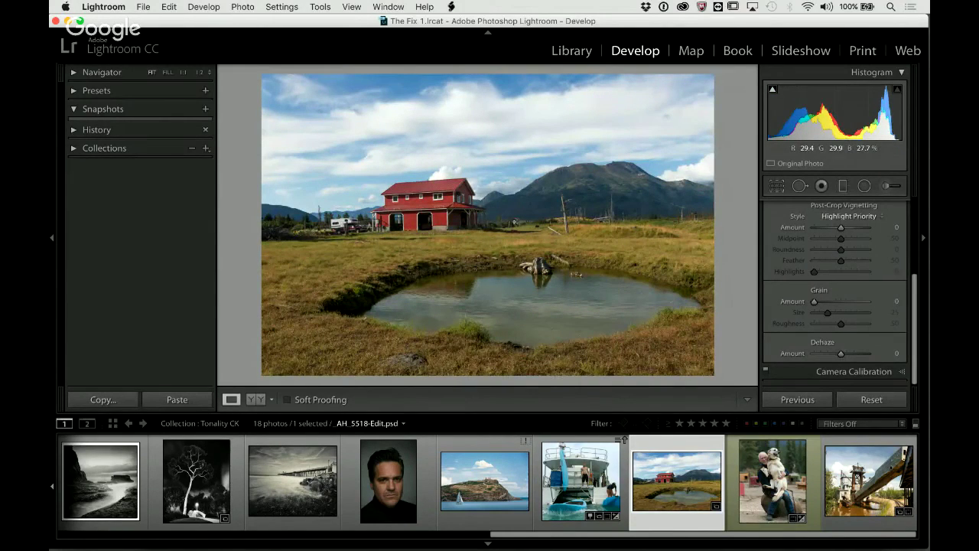
pyautogui.press('Right')
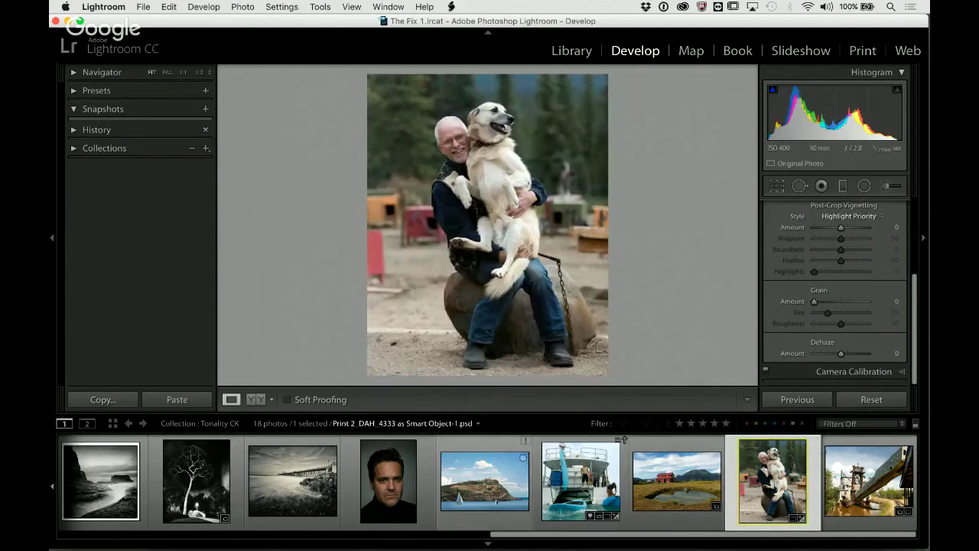
pyautogui.click(487, 544)
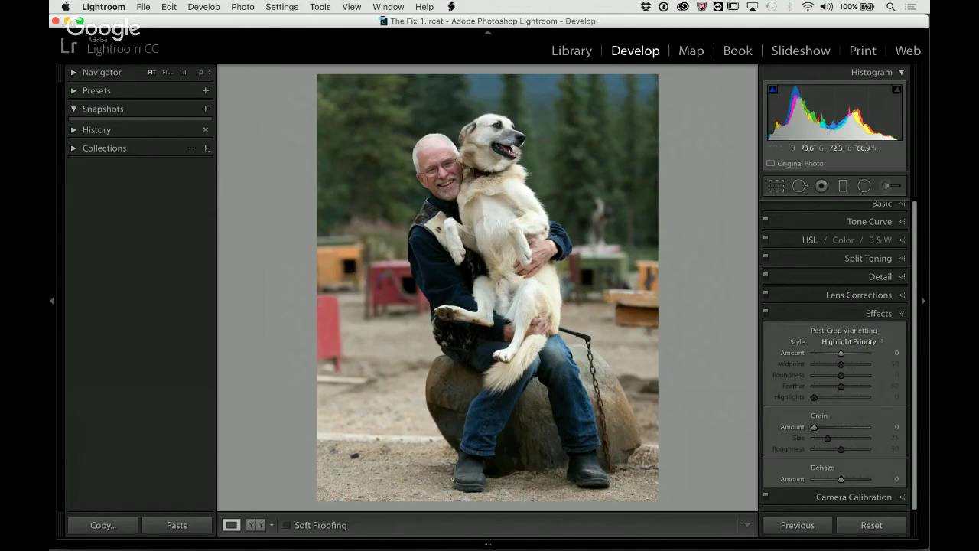
pyautogui.click(488, 544)
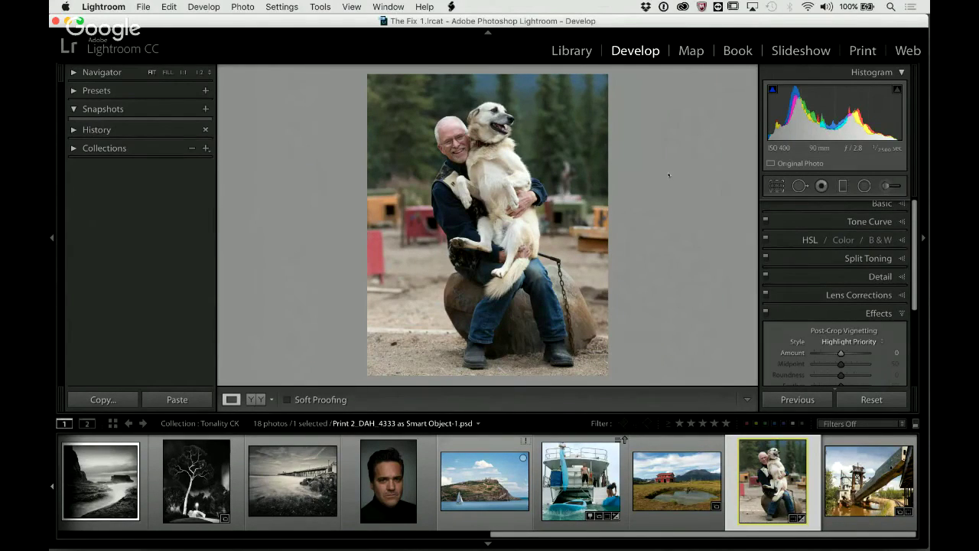
# Step: Open the dark studio portrait of the man in black and set Shadows to +61 and Blacks to +42
pyautogui.click(407, 461)
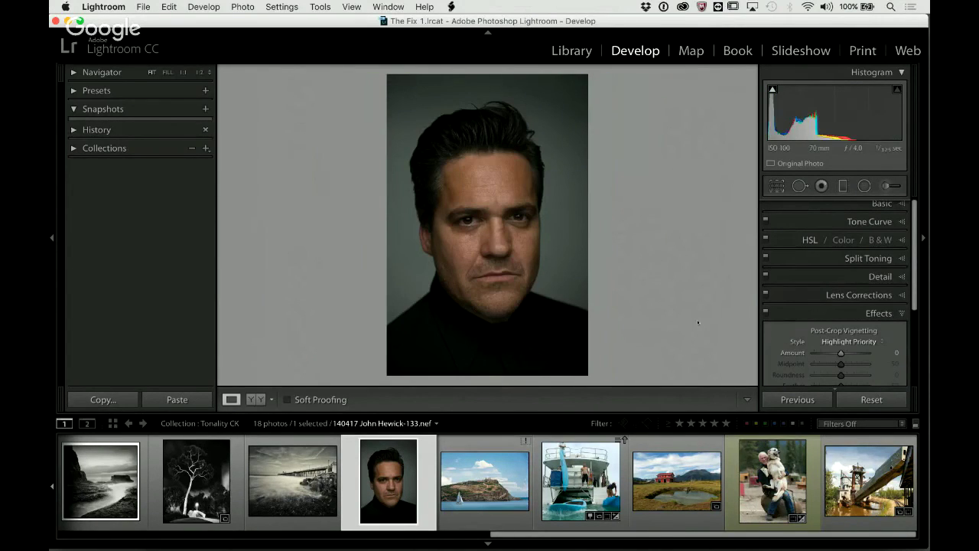
pyautogui.click(496, 338)
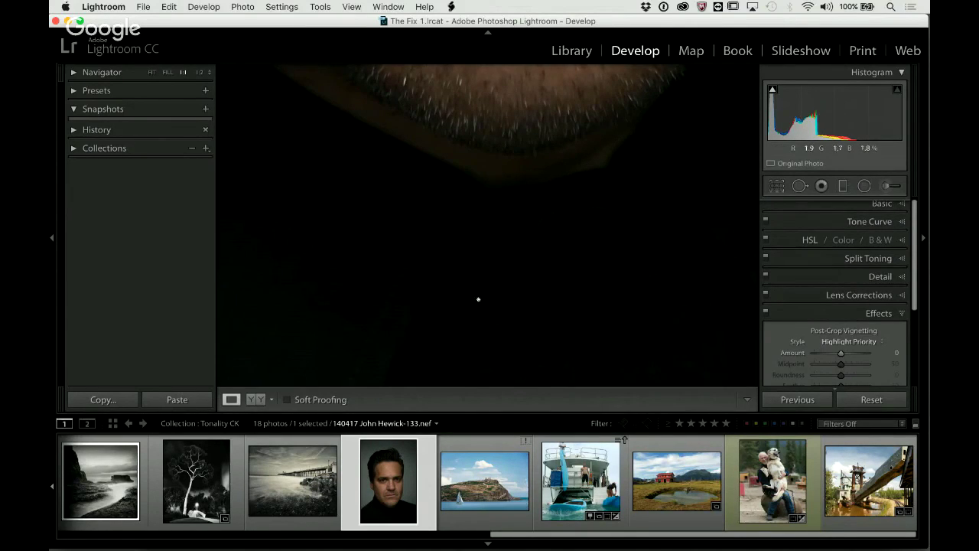
pyautogui.click(504, 330)
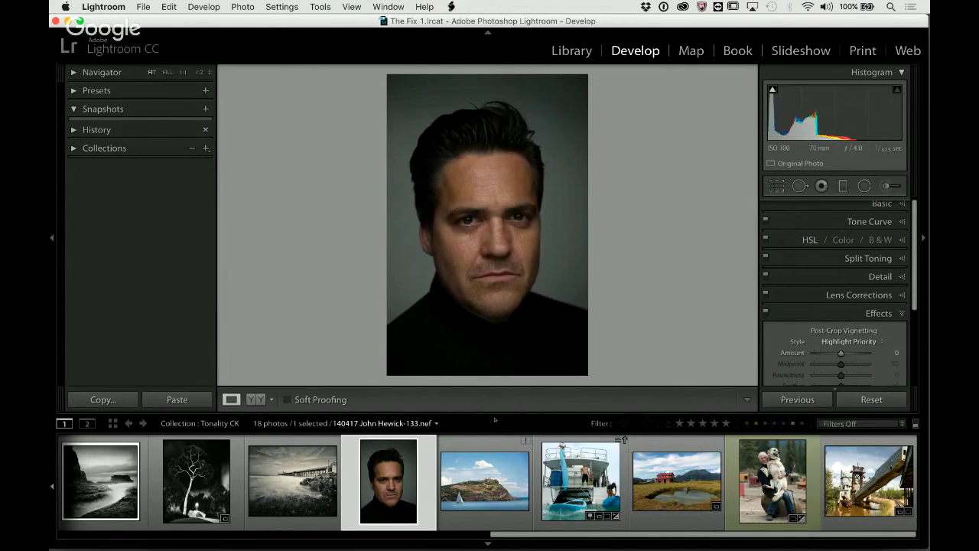
pyautogui.scroll(1, 850, 243)
pyautogui.click(880, 207)
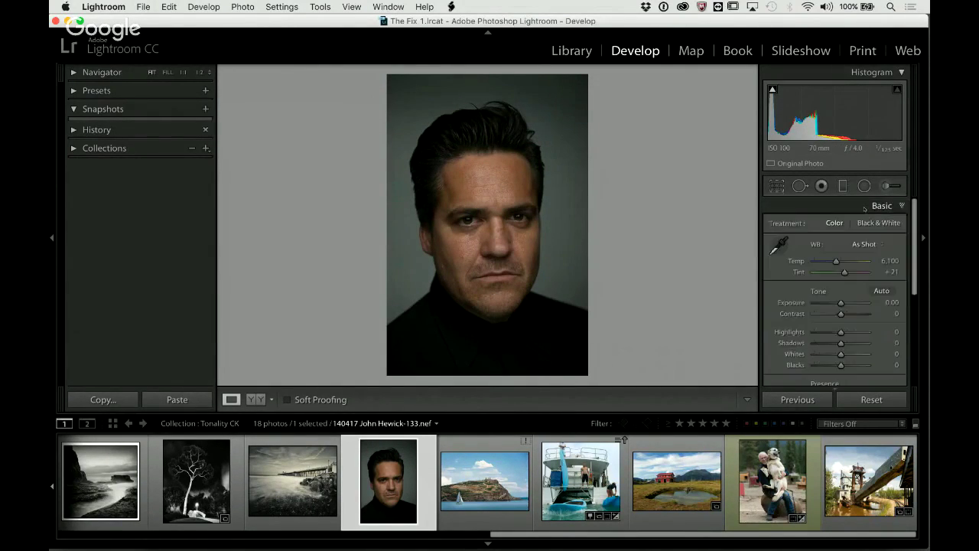
pyautogui.moveTo(837, 361); pyautogui.dragTo(857, 344)
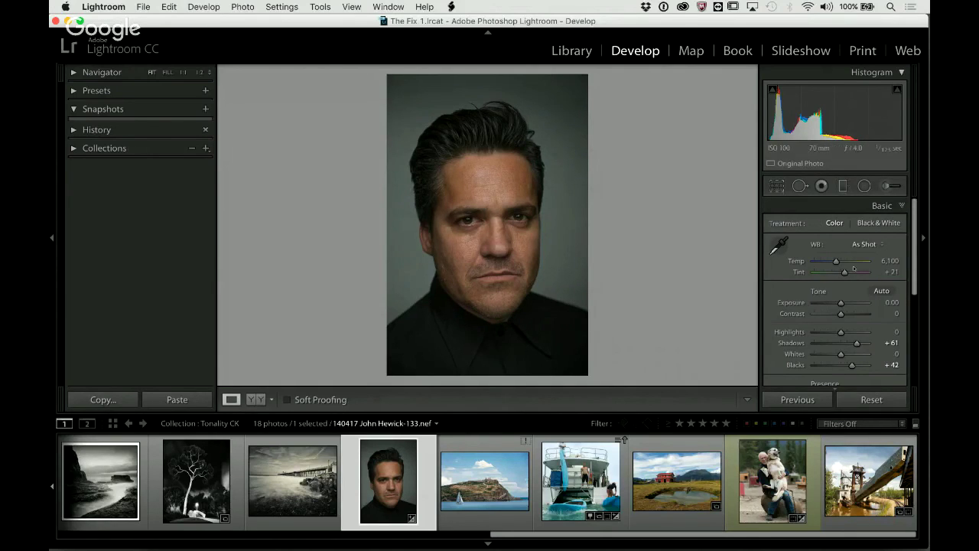
pyautogui.moveTo(835, 261); pyautogui.dragTo(836, 262)
# Step: Send the red barn and pond landscape to Tonality CK using its export preset
pyautogui.click(677, 493)
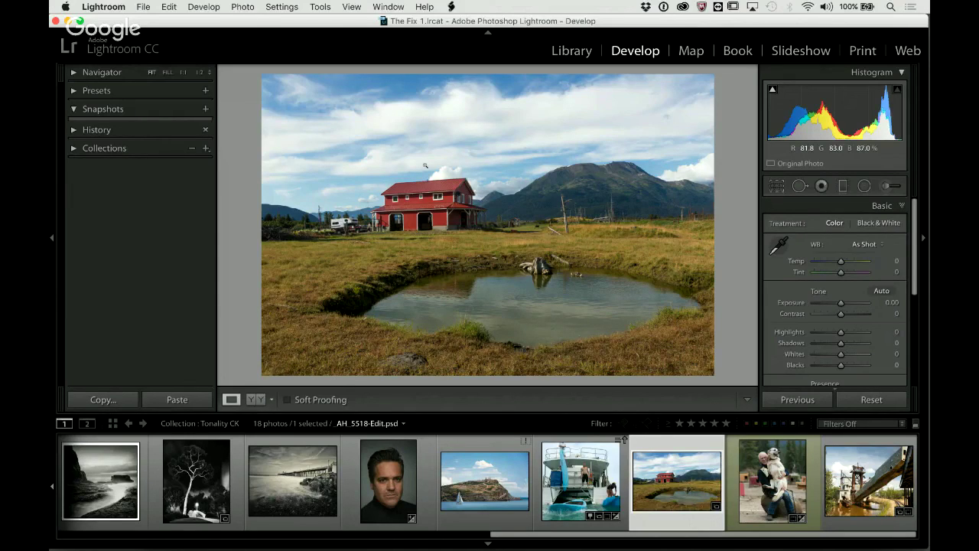
pyautogui.rightClick(425, 165)
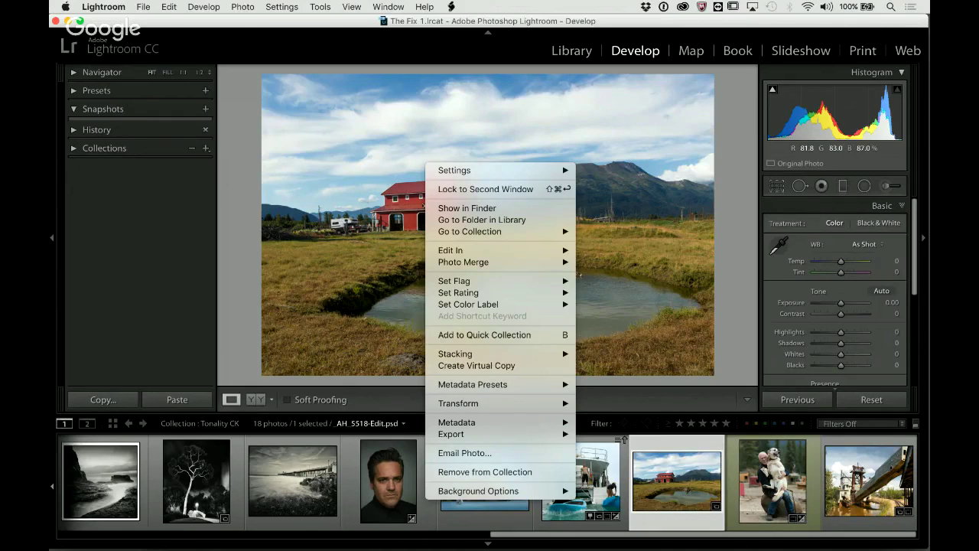
pyautogui.moveTo(443, 251)
pyautogui.moveTo(509, 436)
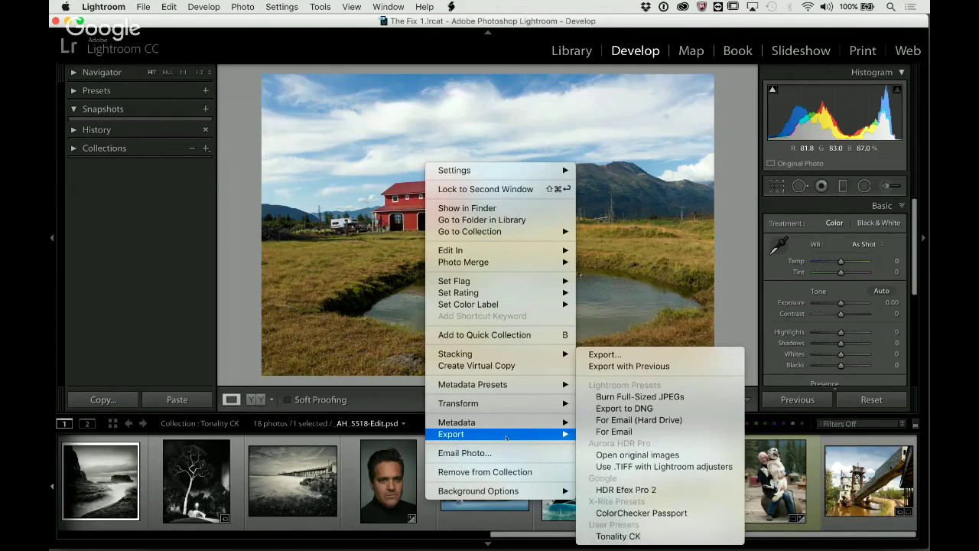
pyautogui.click(612, 536)
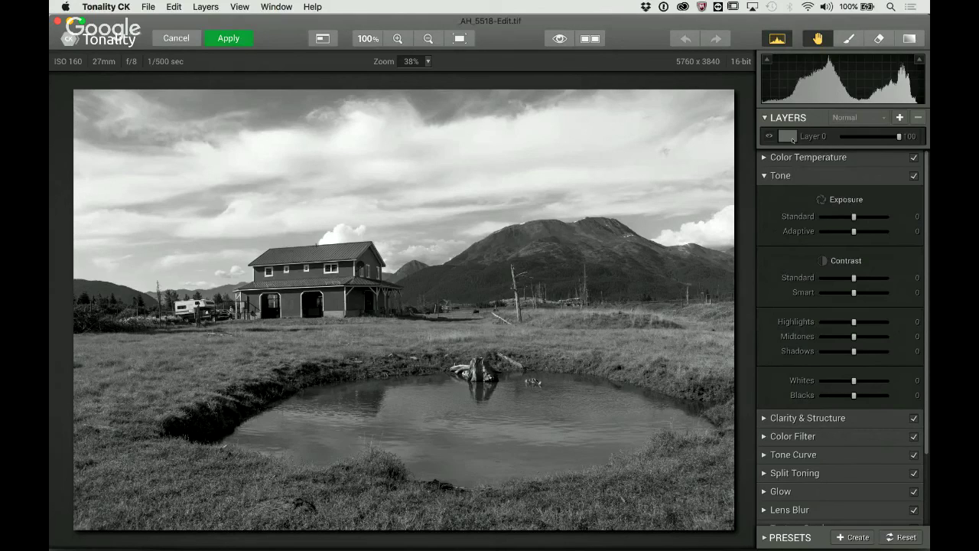
# Step: Apply the red preset in the Color Filter adjustments to the barn landscape
pyautogui.scroll(-4, 792, 421)
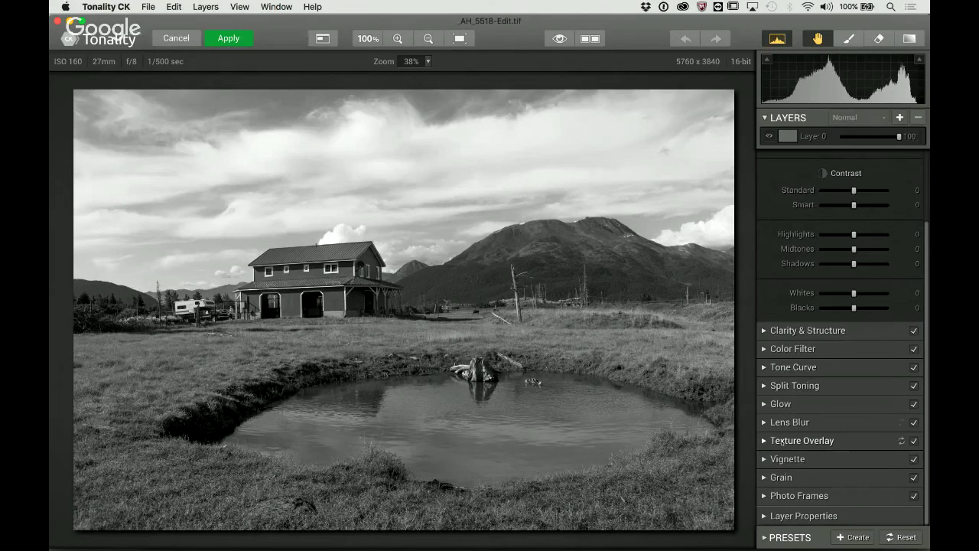
pyautogui.click(786, 349)
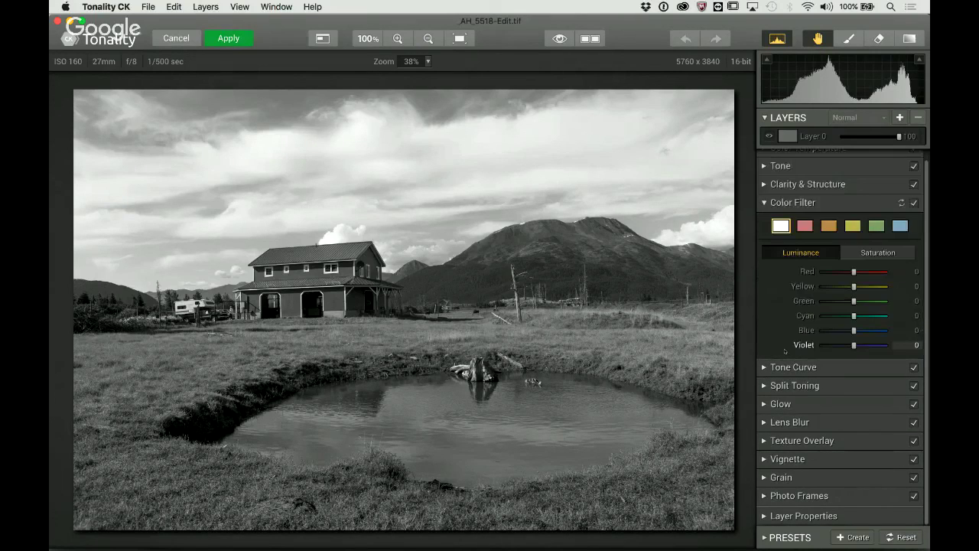
pyautogui.click(804, 226)
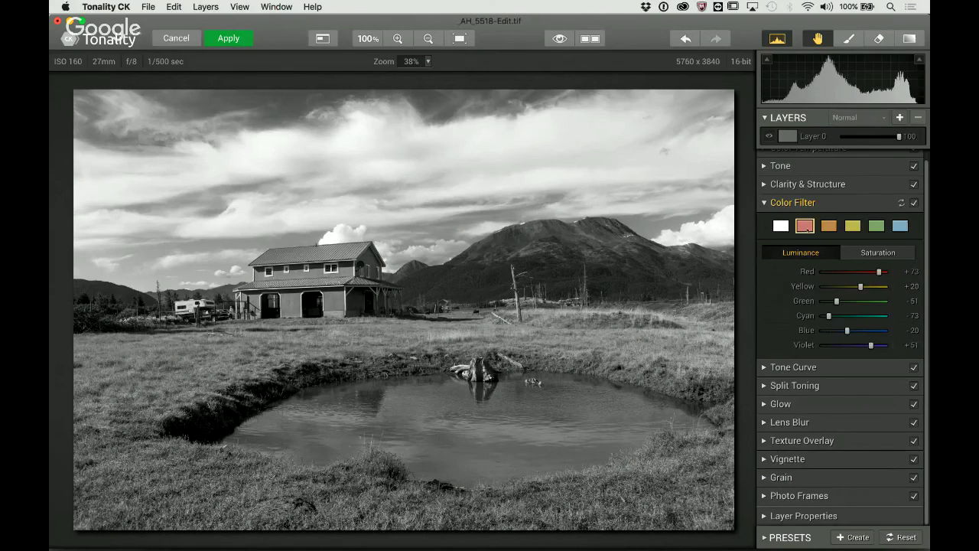
# Step: Compare the blue, yellow, green and orange color filter presets with red on the barn landscape, finishing on red
pyautogui.click(900, 226)
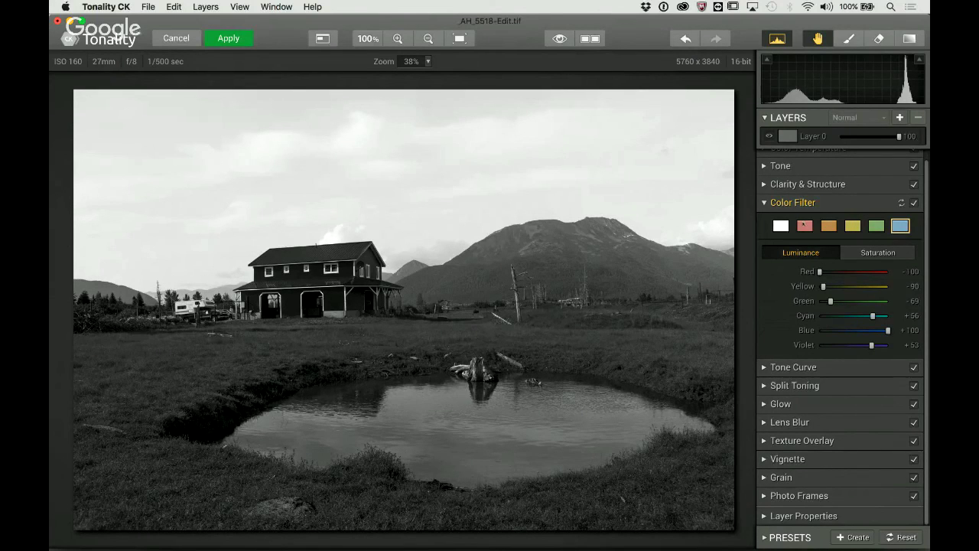
pyautogui.click(806, 226)
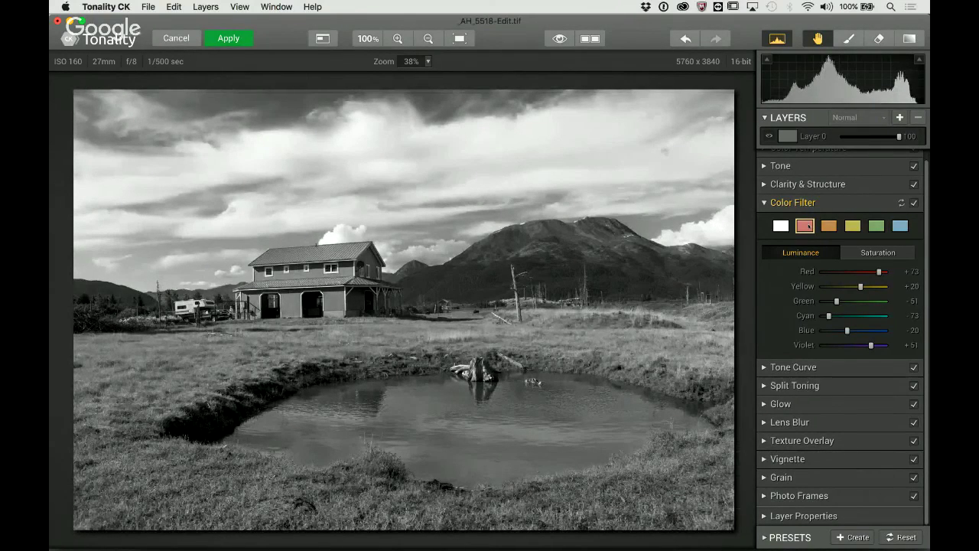
pyautogui.click(899, 226)
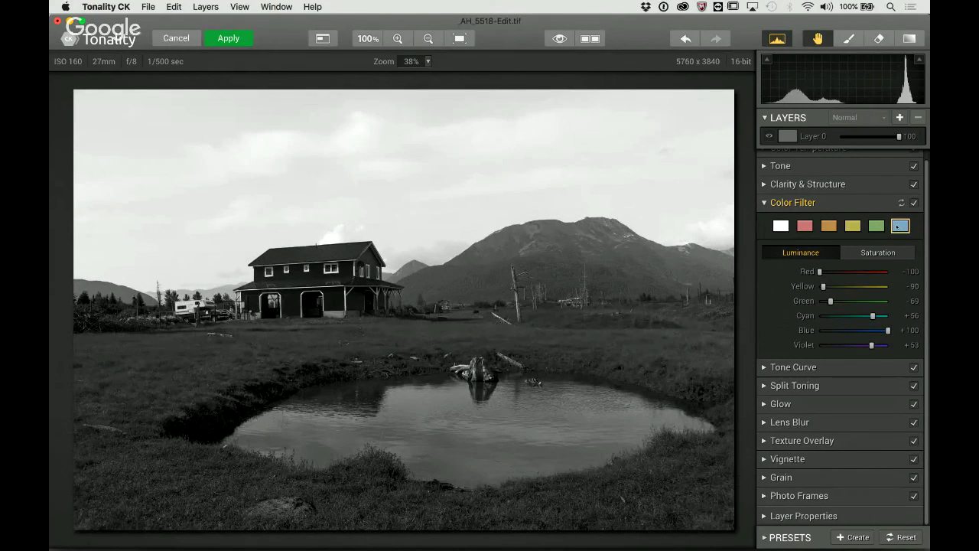
pyautogui.click(852, 225)
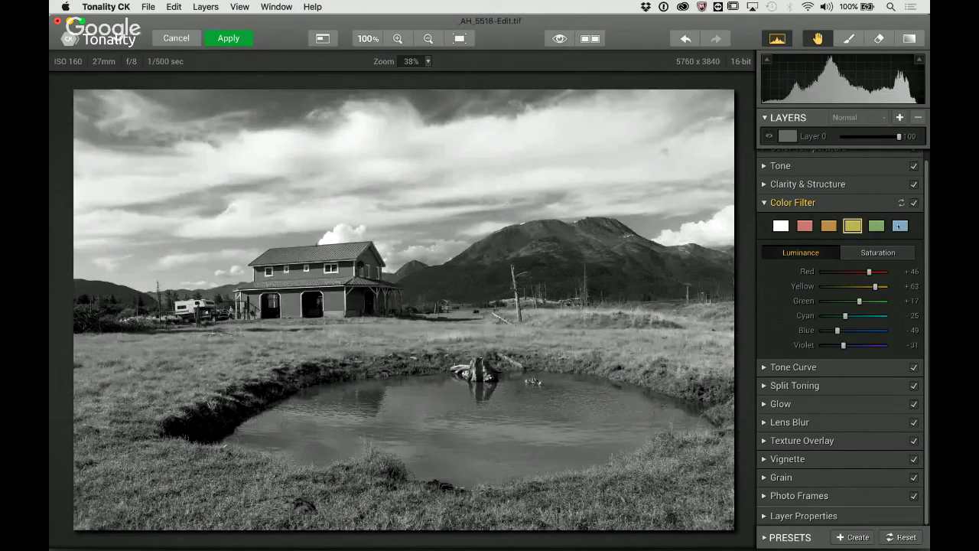
pyautogui.click(805, 226)
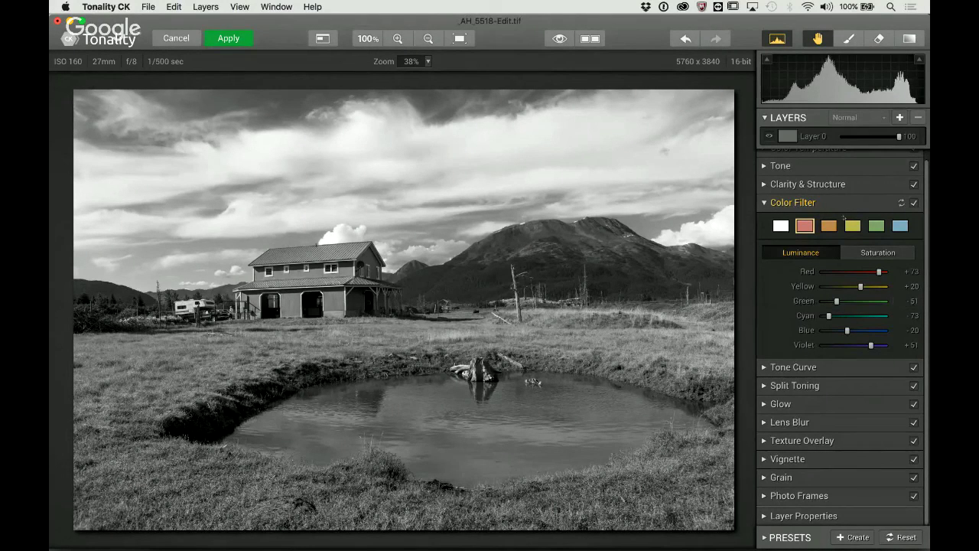
pyautogui.click(900, 226)
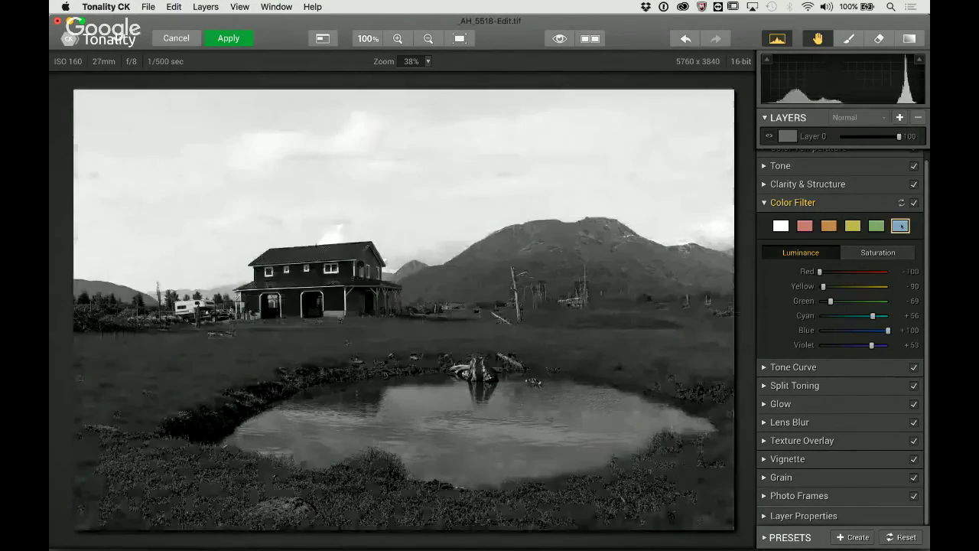
pyautogui.click(876, 226)
pyautogui.click(830, 226)
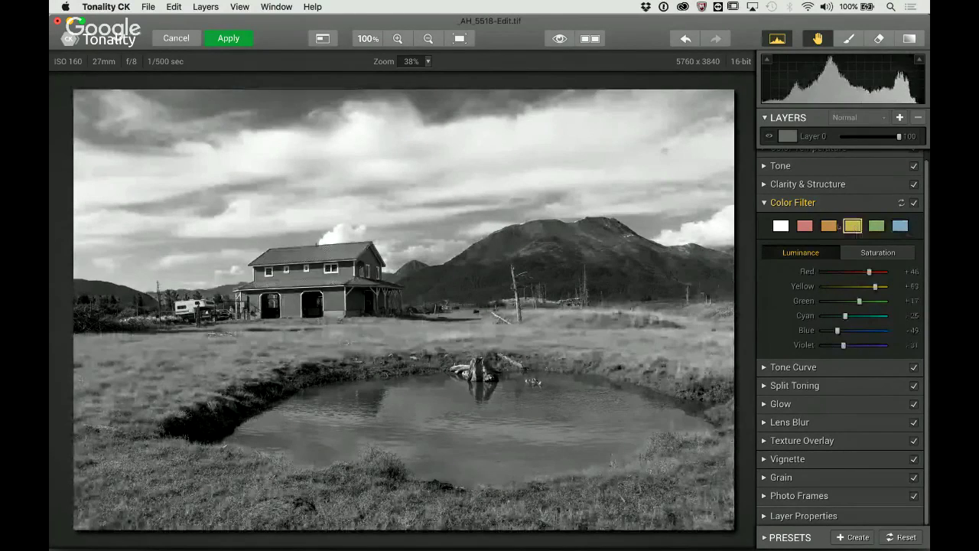
pyautogui.click(804, 225)
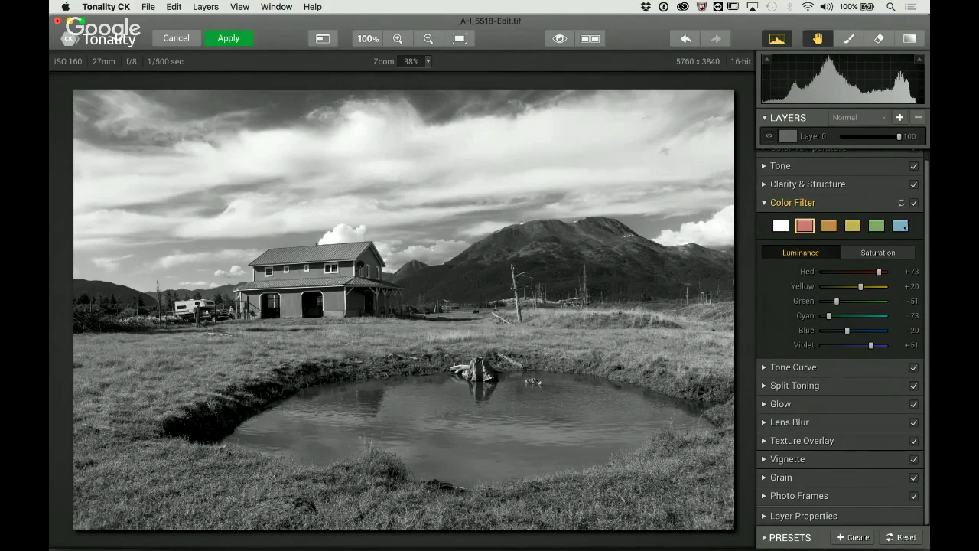
# Step: Apply the blue Color Filter preset and set Clarity to 61, Structure amount to 50 and Micro Structure amount to 14
pyautogui.click(901, 225)
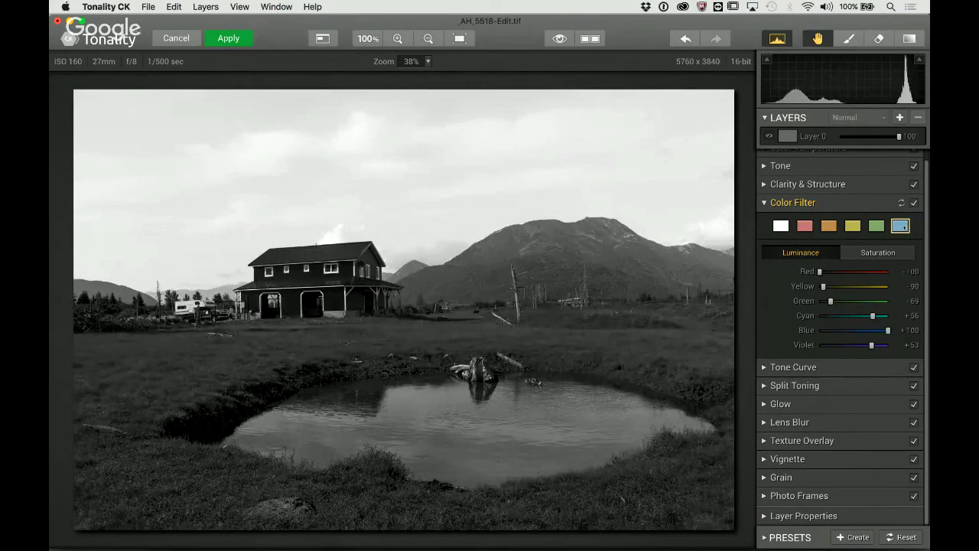
pyautogui.click(811, 185)
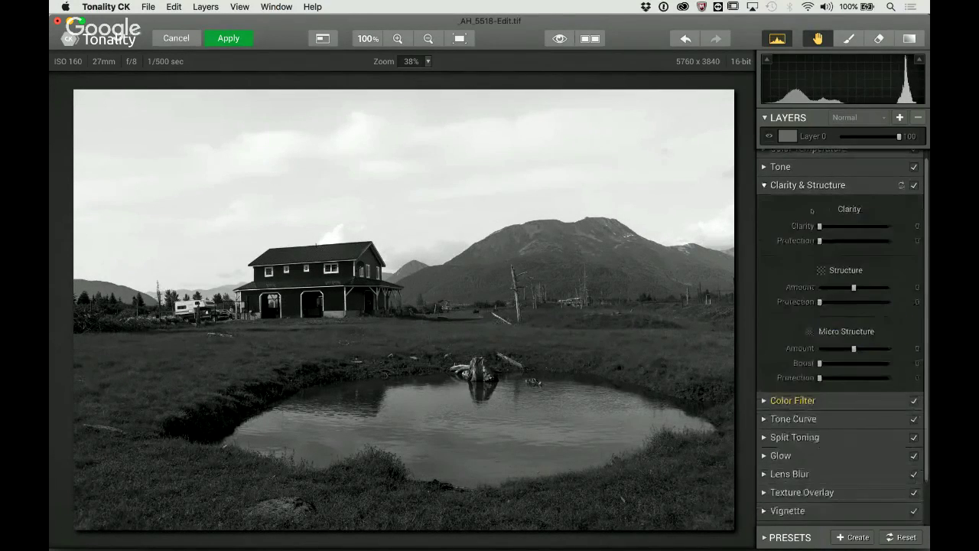
pyautogui.moveTo(819, 226); pyautogui.dragTo(861, 226)
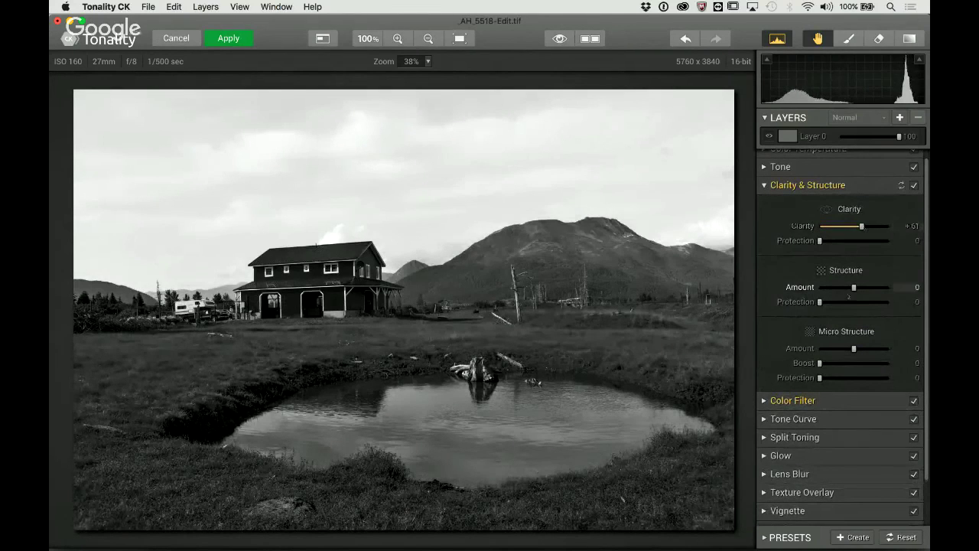
pyautogui.moveTo(853, 287); pyautogui.dragTo(872, 288)
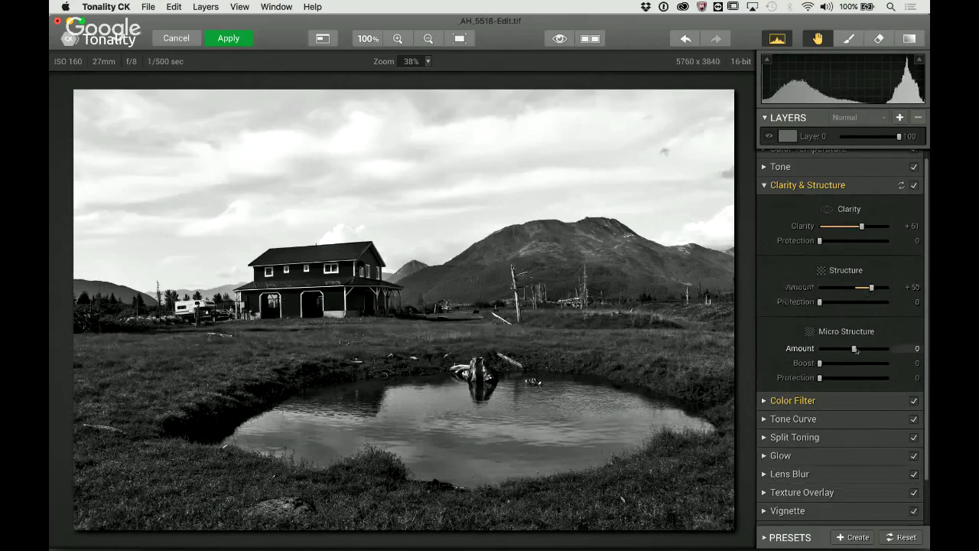
pyautogui.moveTo(854, 348); pyautogui.dragTo(859, 349)
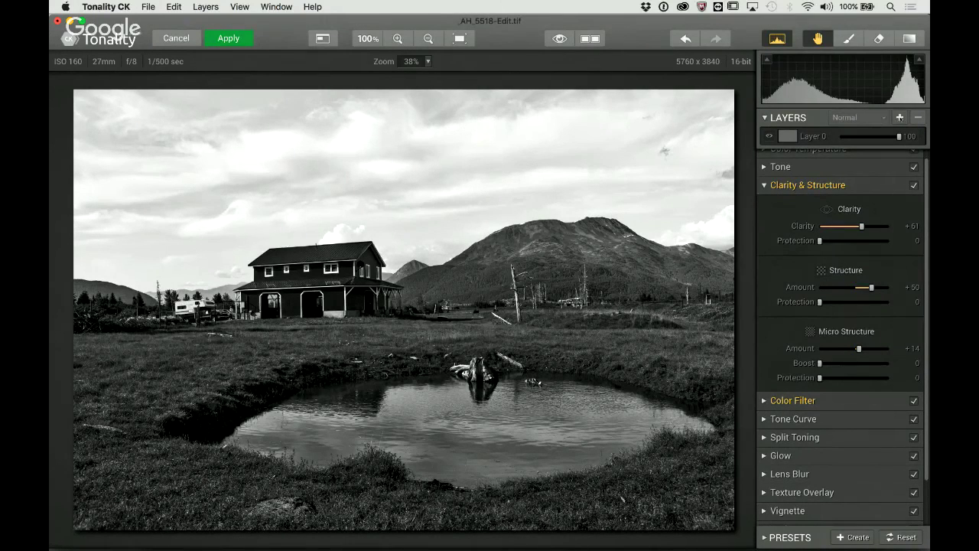
# Step: Add a new adjustment layer, set its standard exposure to -37 and compare it with the base layer
pyautogui.click(899, 119)
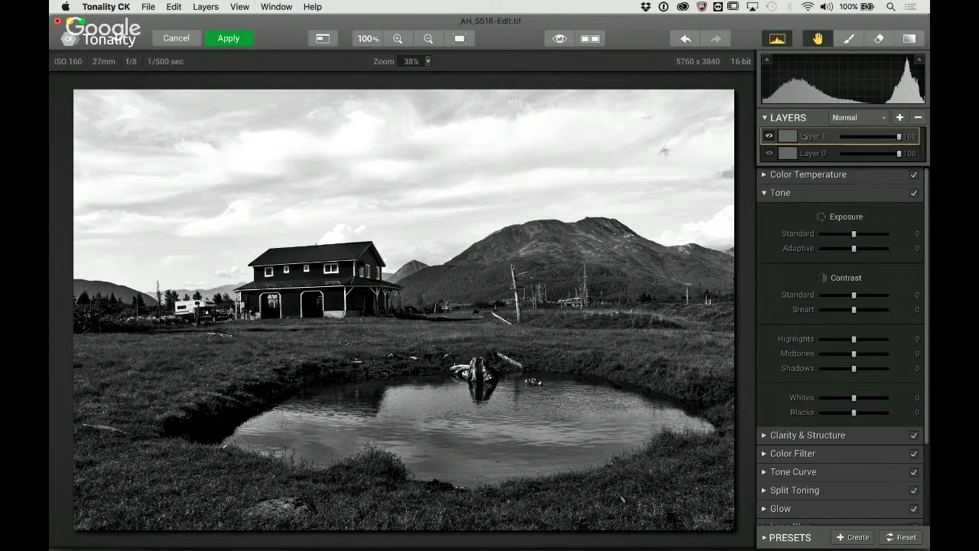
pyautogui.moveTo(853, 233)
pyautogui.mouseDown()
pyautogui.moveTo(866, 233)
pyautogui.moveTo(841, 233)
pyautogui.mouseUp()
pyautogui.click(811, 154)
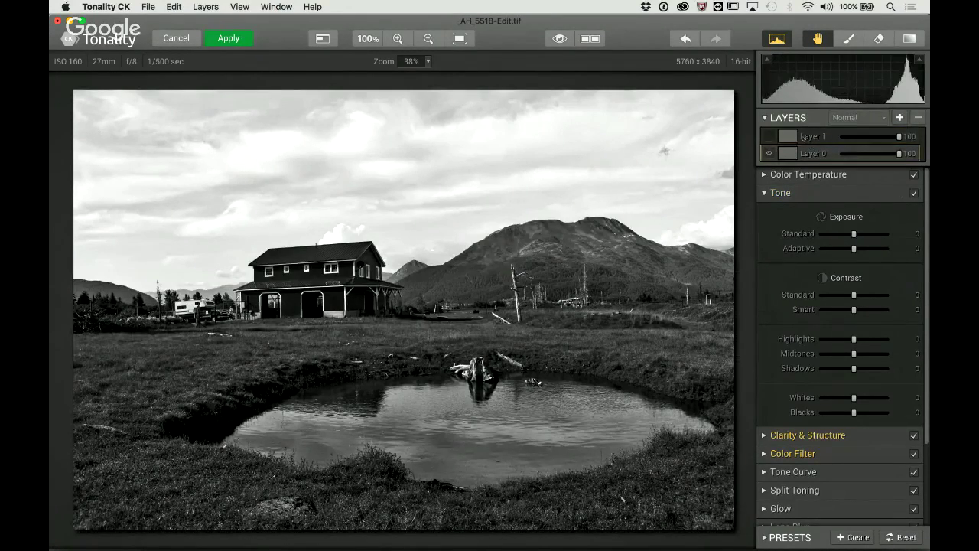
pyautogui.click(772, 136)
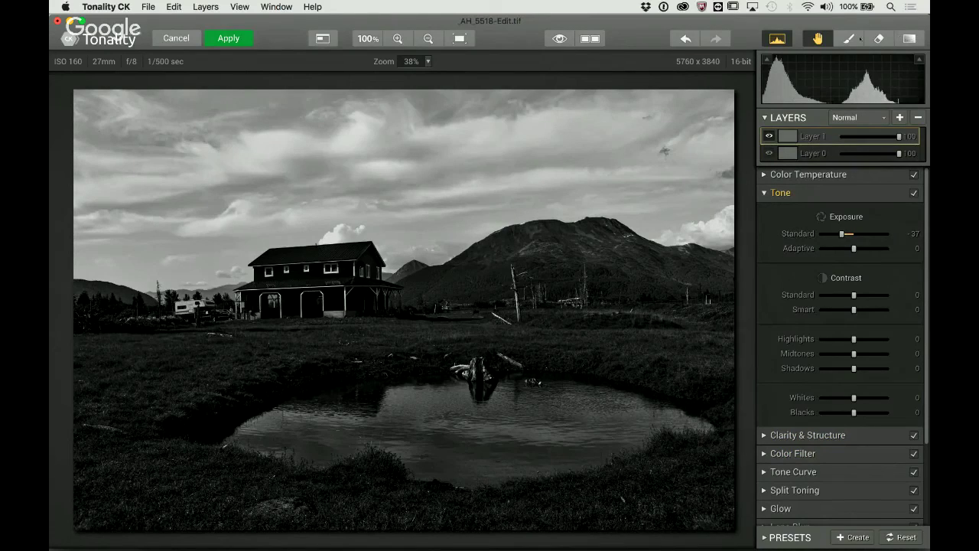
pyautogui.click(908, 38)
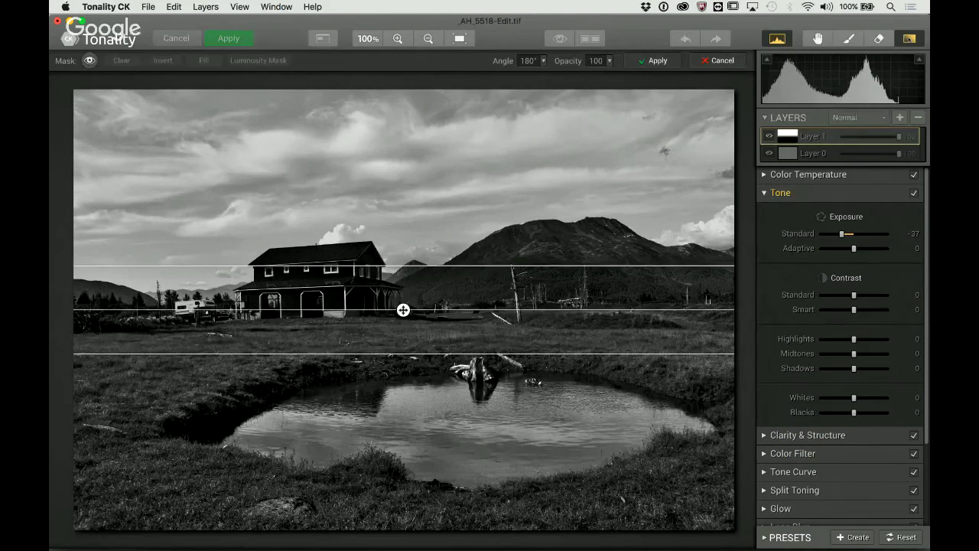
pyautogui.moveTo(403, 310); pyautogui.dragTo(401, 228)
pyautogui.scroll(-7, 401, 228)
pyautogui.scroll(7, 402, 228)
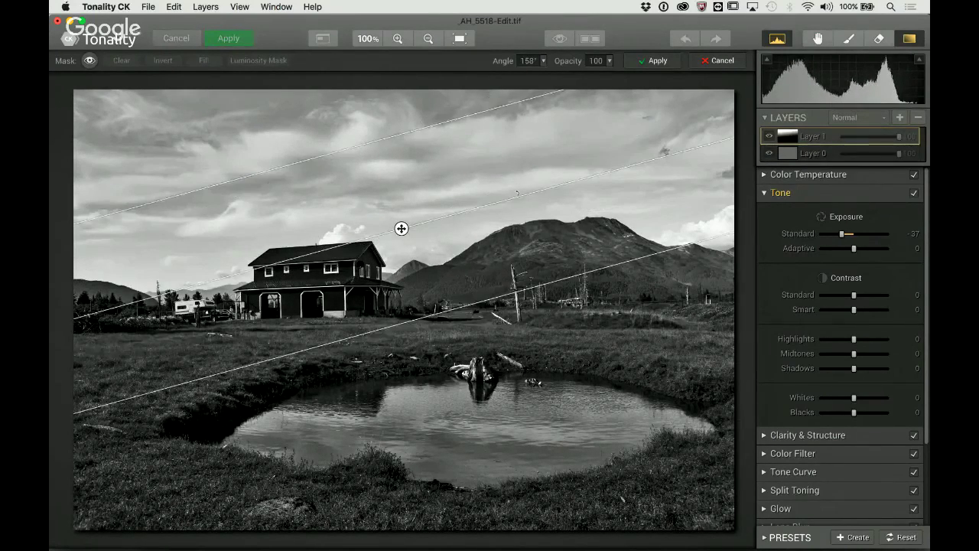
pyautogui.scroll(1, 401, 228)
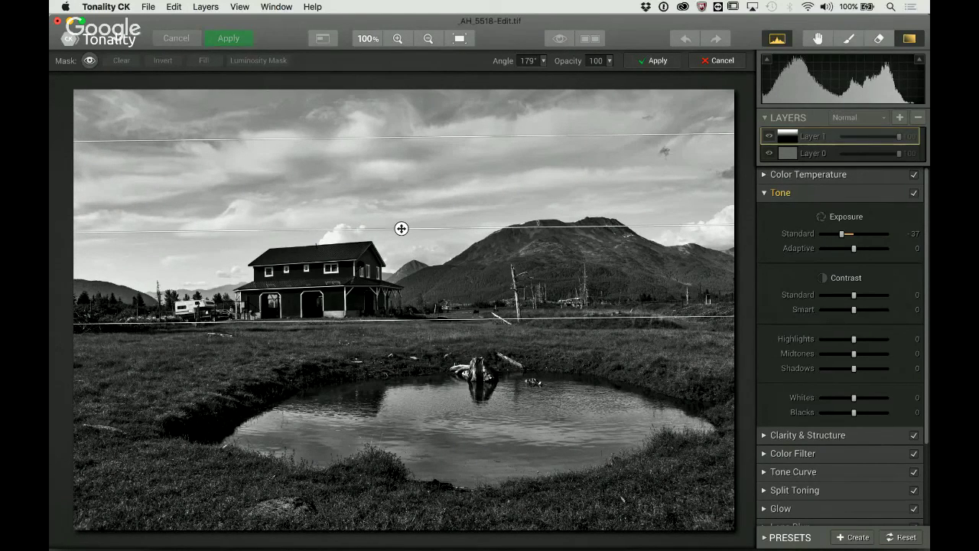
pyautogui.click(719, 60)
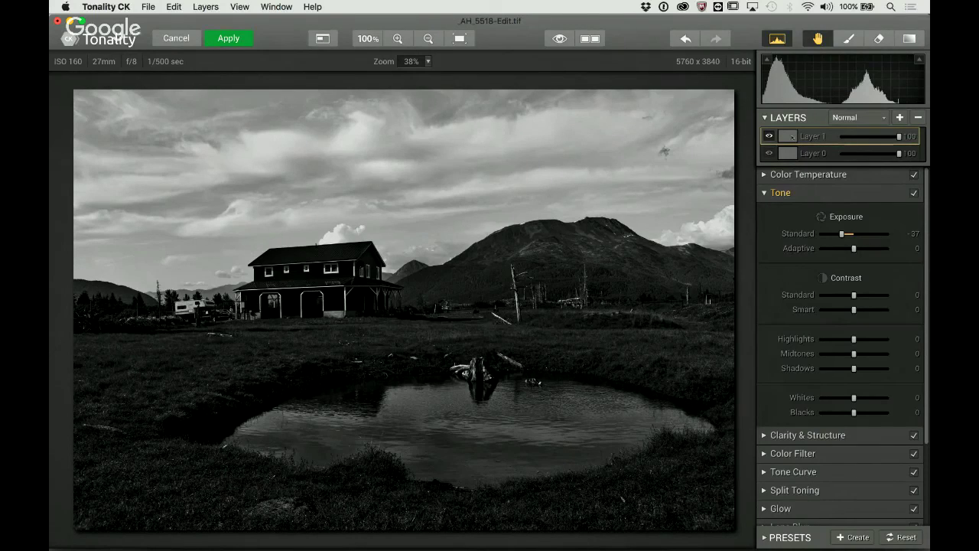
# Step: Compare the image with the new layer hidden and shown, and reset that layer's standard exposure to 0
pyautogui.rightClick(793, 137)
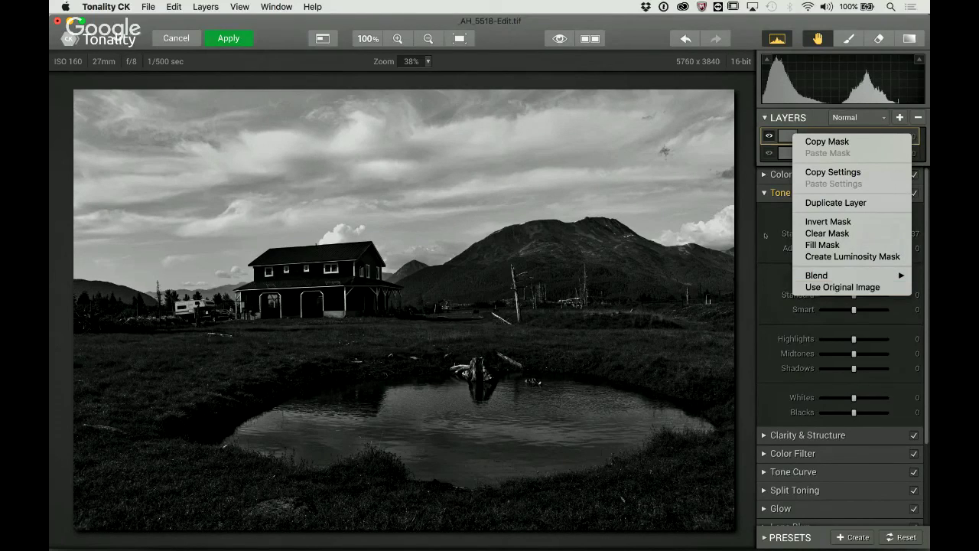
pyautogui.click(772, 139)
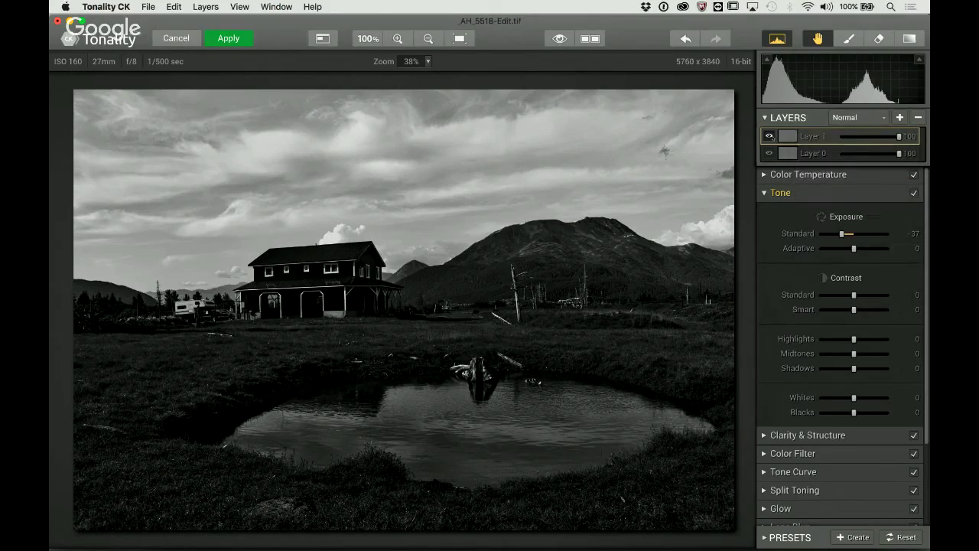
pyautogui.click(771, 136)
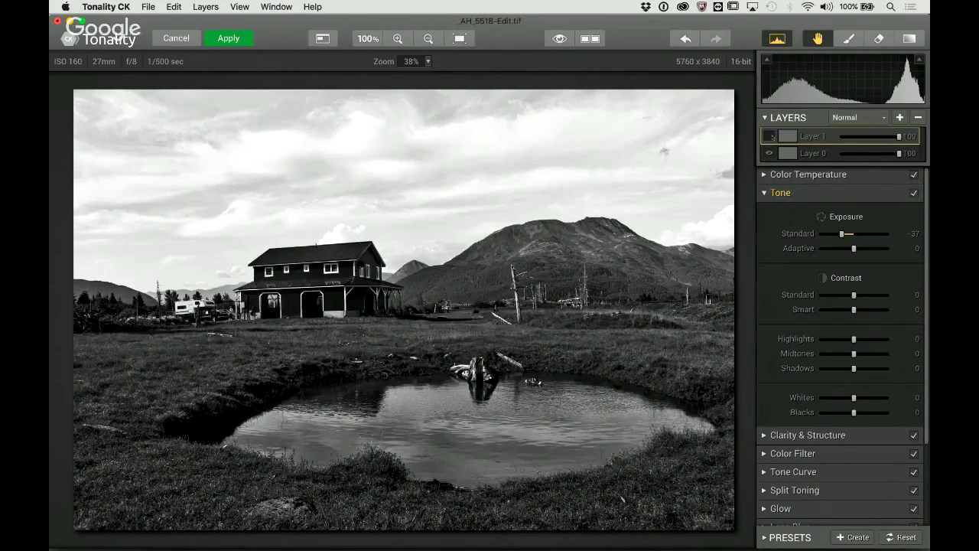
pyautogui.click(770, 136)
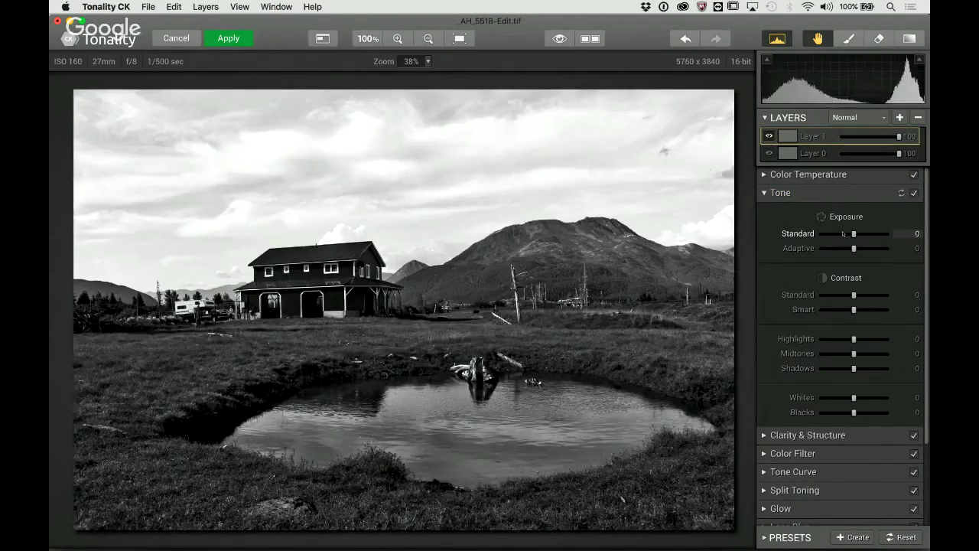
# Step: Apply the red Color Filter preset to the upper layer, base it on the original image, and compare it hidden and shown
pyautogui.click(792, 453)
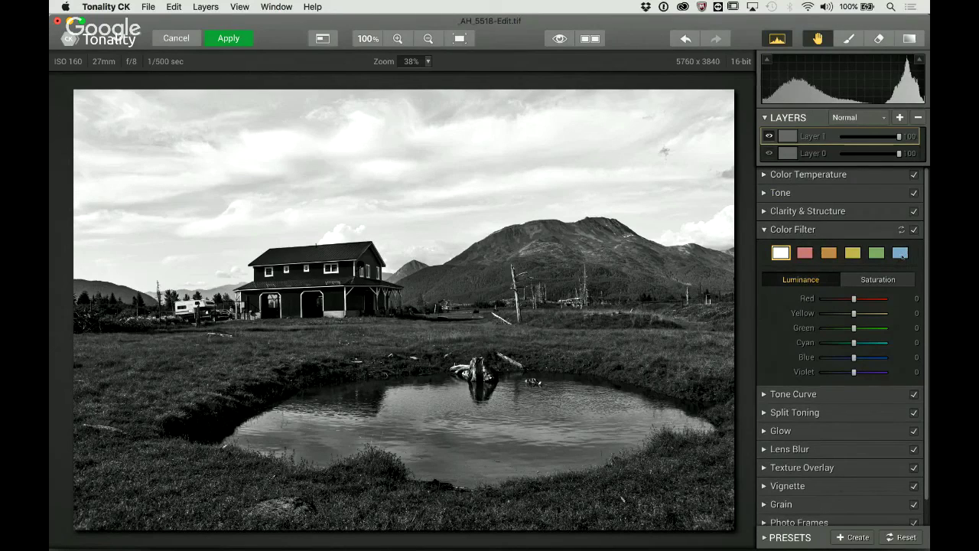
pyautogui.click(805, 254)
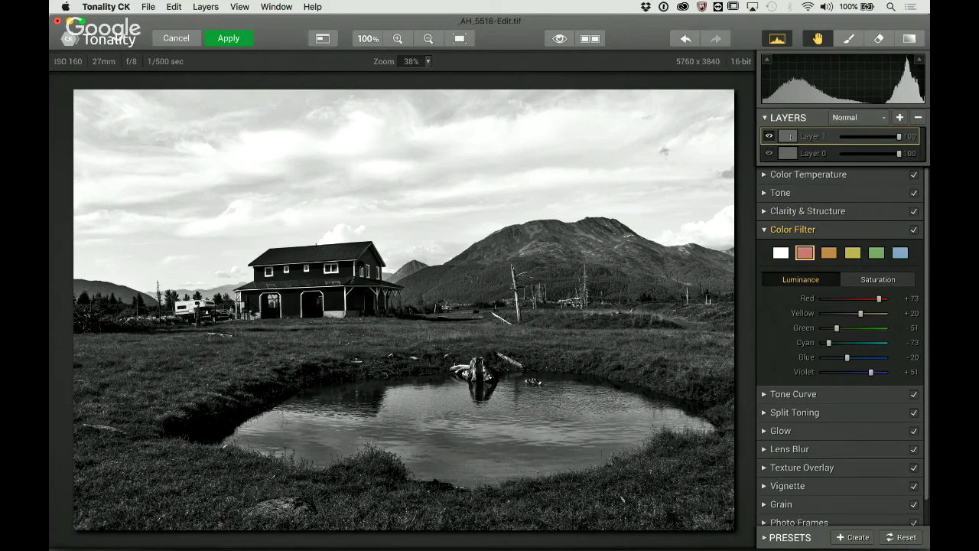
pyautogui.rightClick(790, 136)
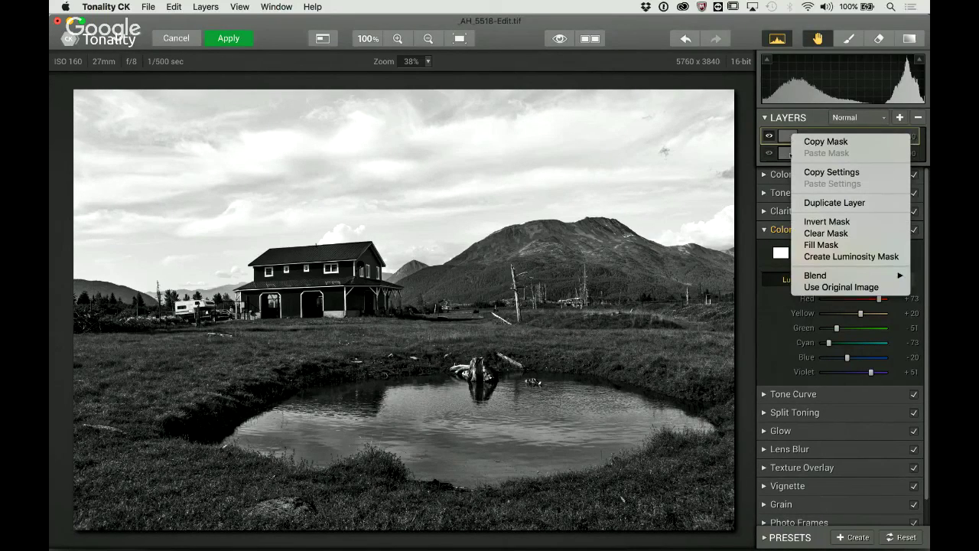
pyautogui.click(804, 287)
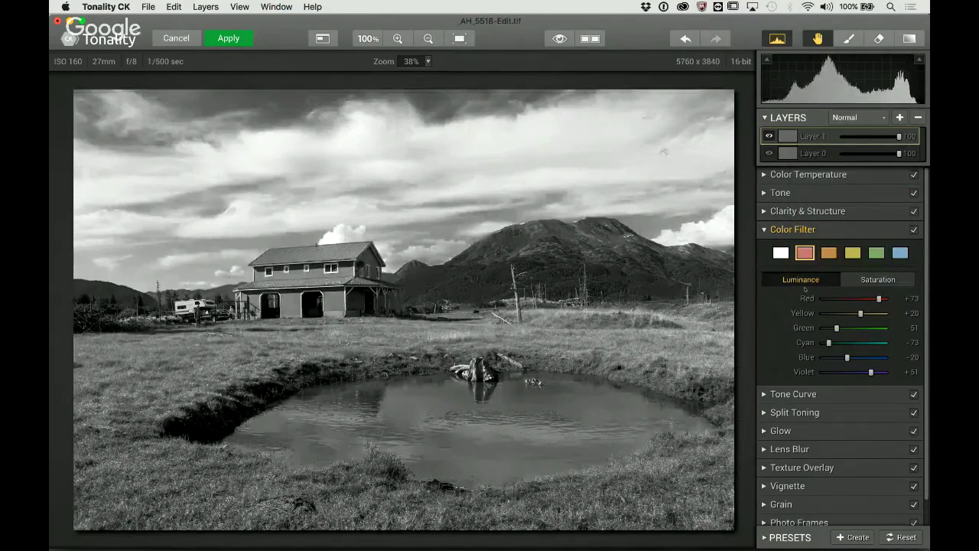
pyautogui.click(769, 136)
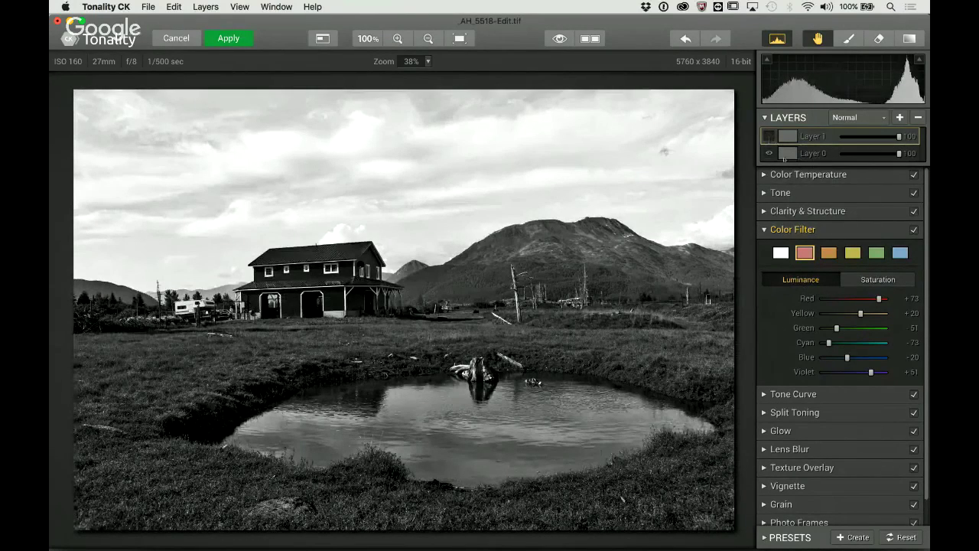
pyautogui.click(768, 137)
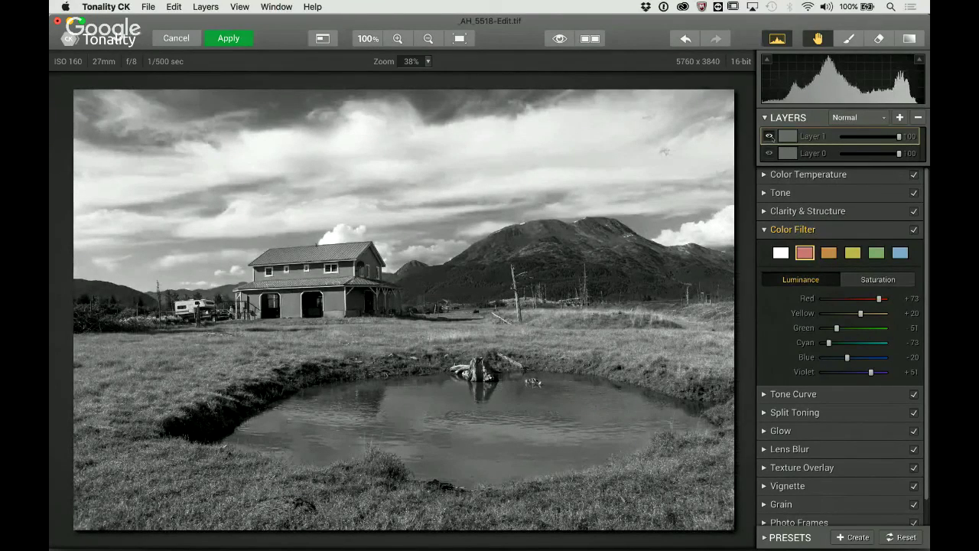
# Step: Mask the upper layer with a 180° linear gradient centred near the barn's roofline so it affects the sky
pyautogui.click(909, 39)
pyautogui.moveTo(403, 310); pyautogui.dragTo(405, 256)
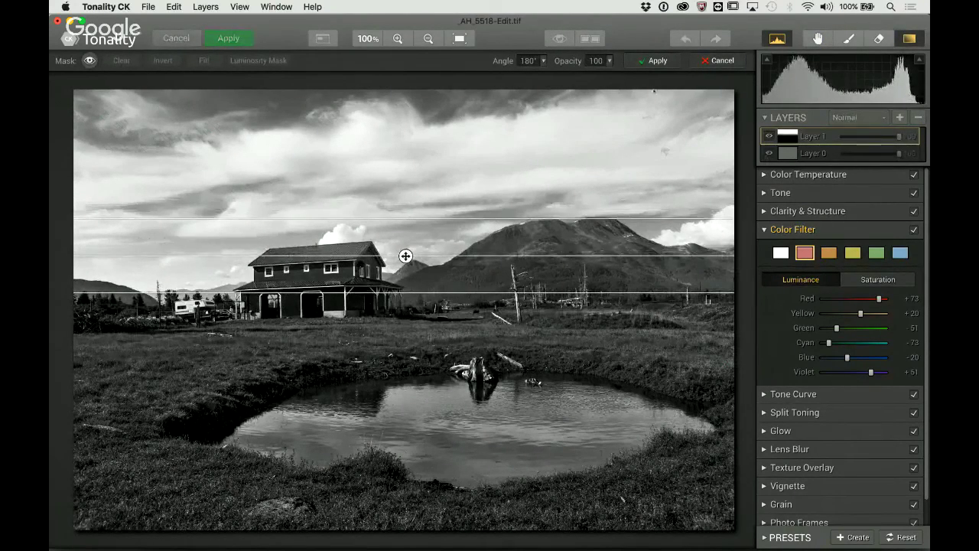
pyautogui.click(649, 62)
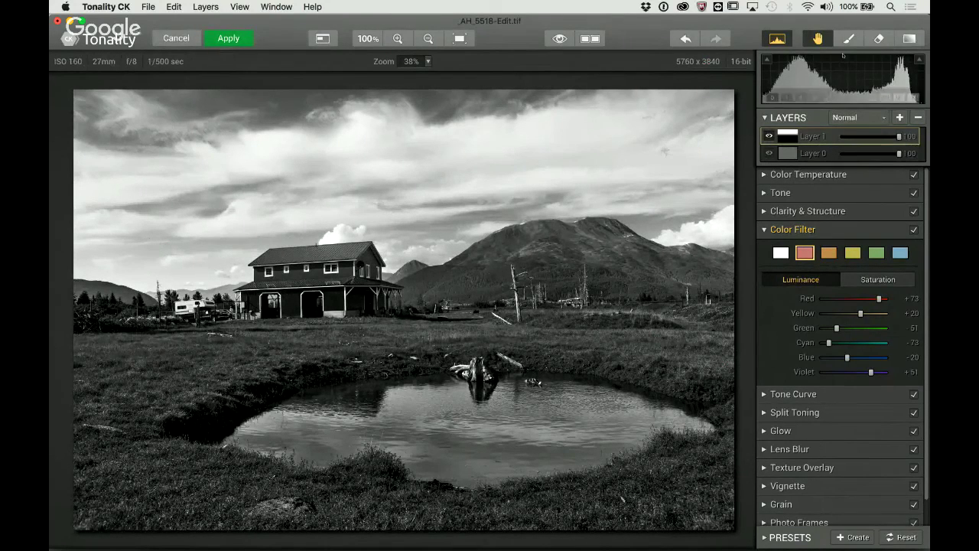
# Step: Brush the upper layer's mask over the mountain with a size 166 brush and compare the layer hidden and shown
pyautogui.press('b')
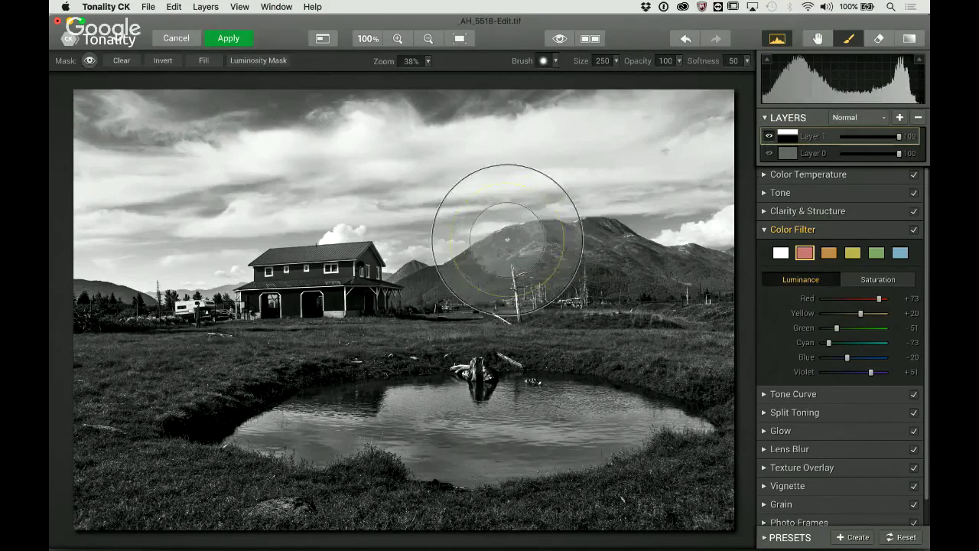
pyautogui.press('[')
pyautogui.press('[')
pyautogui.press('[')
pyautogui.press('[')
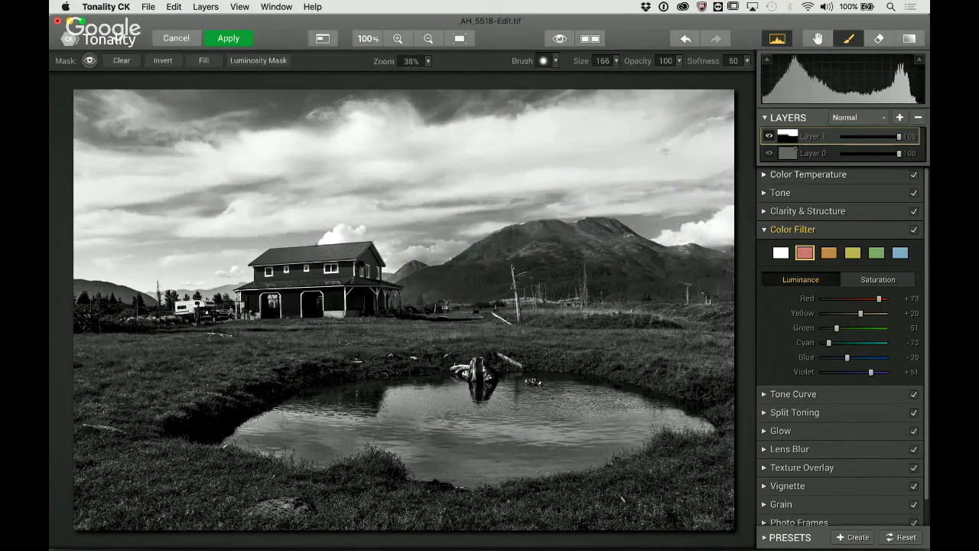
pyautogui.click(769, 136)
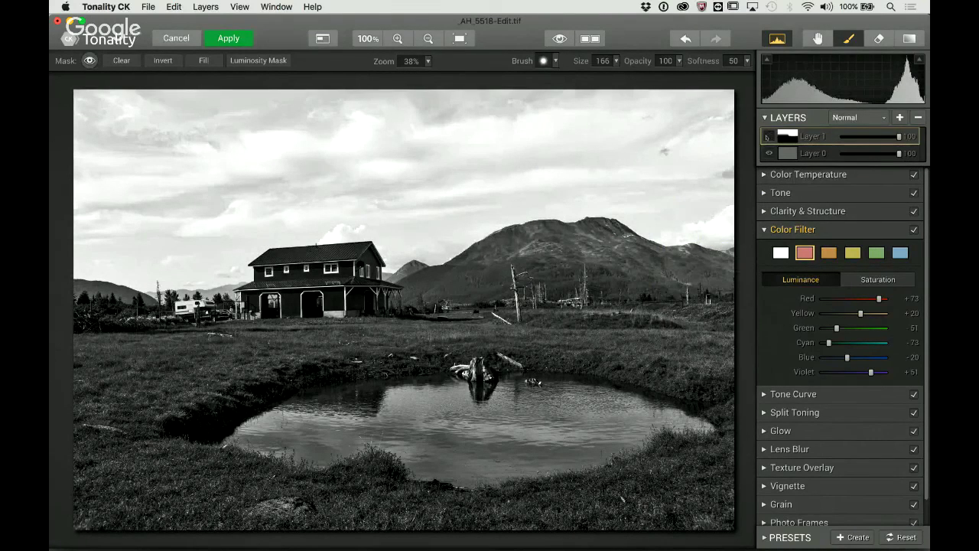
pyautogui.click(769, 136)
pyautogui.click(769, 136)
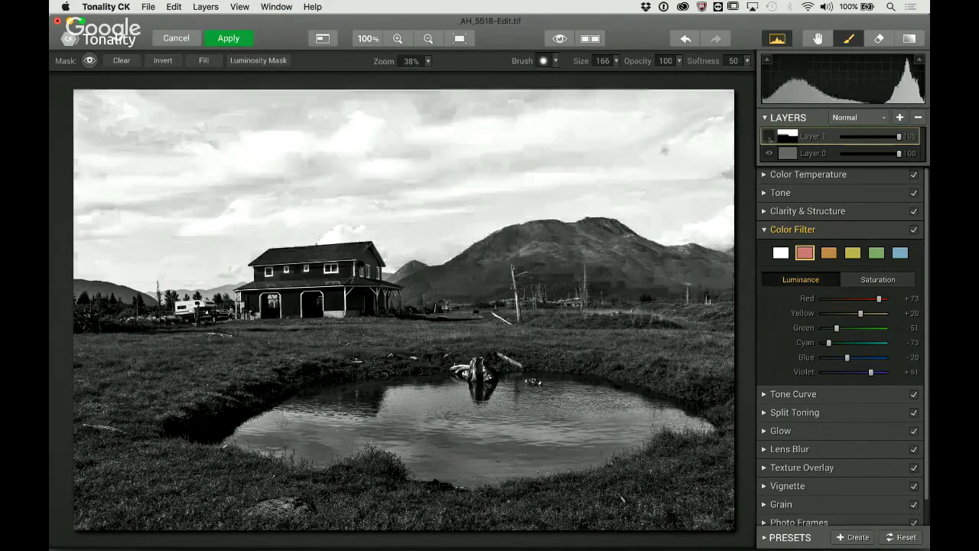
pyautogui.click(769, 137)
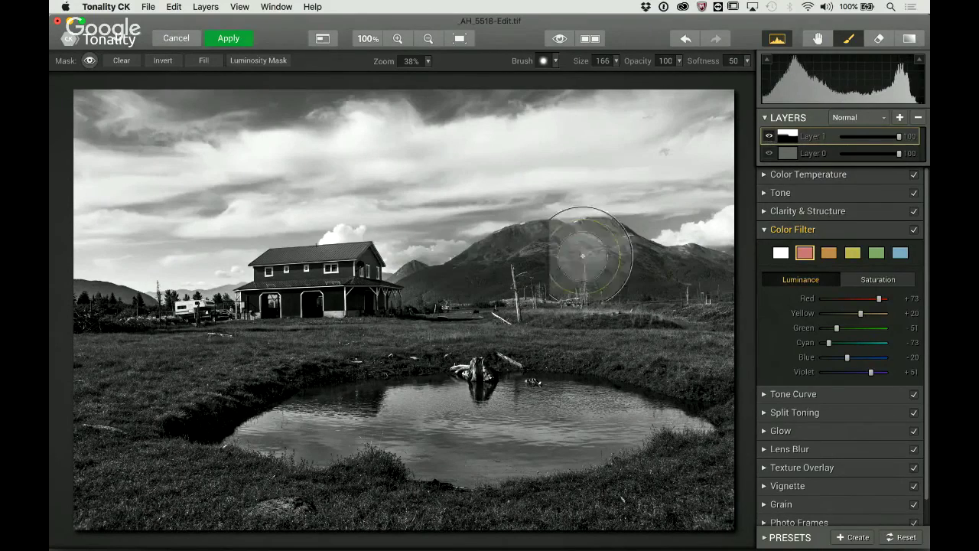
# Step: Reduce the mask brush size to 58 and erase the upper layer's effect from the barn
pyautogui.press('[')
pyautogui.press('[')
pyautogui.press('[')
pyautogui.press('[')
pyautogui.press('[')
pyautogui.press('[')
pyautogui.press('[')
pyautogui.press('[')
pyautogui.press('[')
pyautogui.press('[')
pyautogui.press('[')
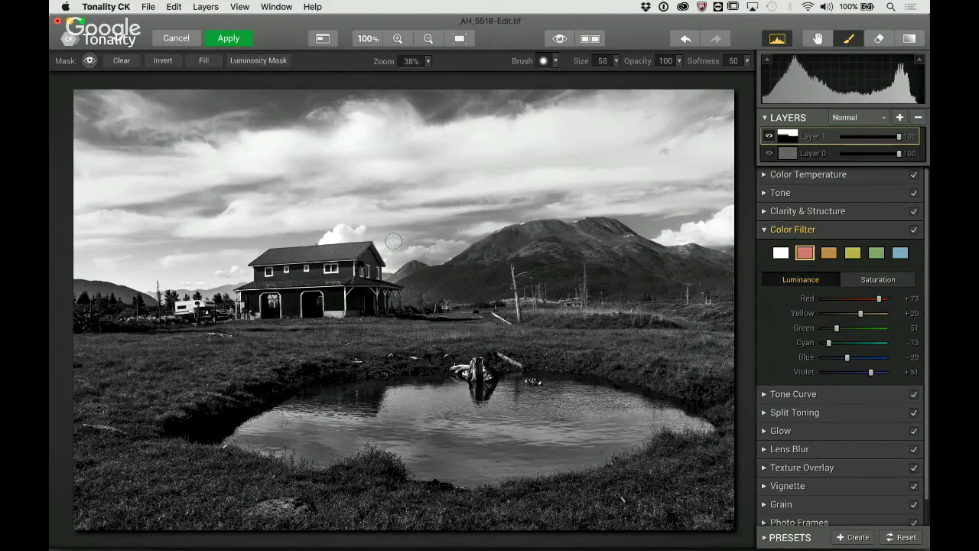
pyautogui.press('e')
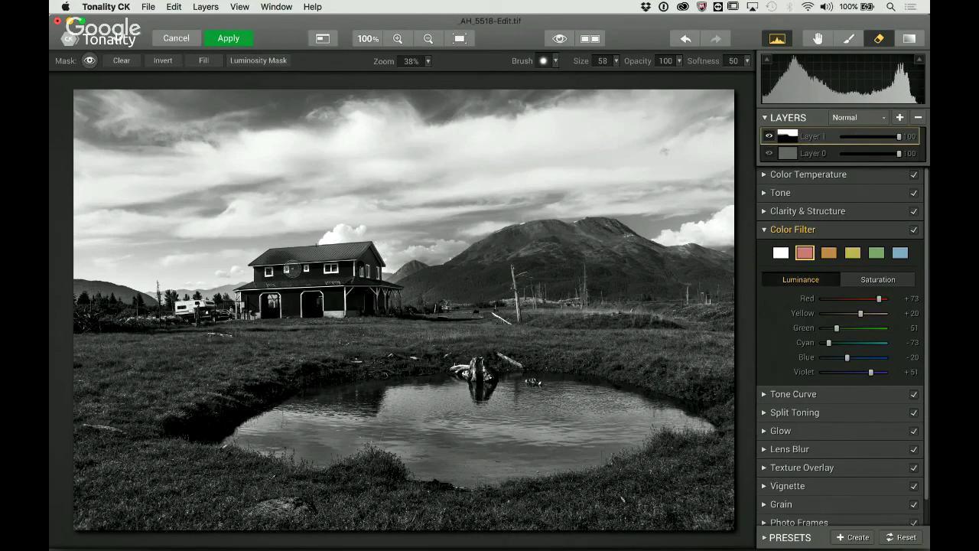
# Step: Reduce the eraser size to 22 and refine the mask around the barn's roof
pyautogui.press('[')
pyautogui.press('[')
pyautogui.press('[')
pyautogui.press('[')
pyautogui.press('[')
pyautogui.press('[')
pyautogui.press('[')
pyautogui.press('[')
pyautogui.press('[')
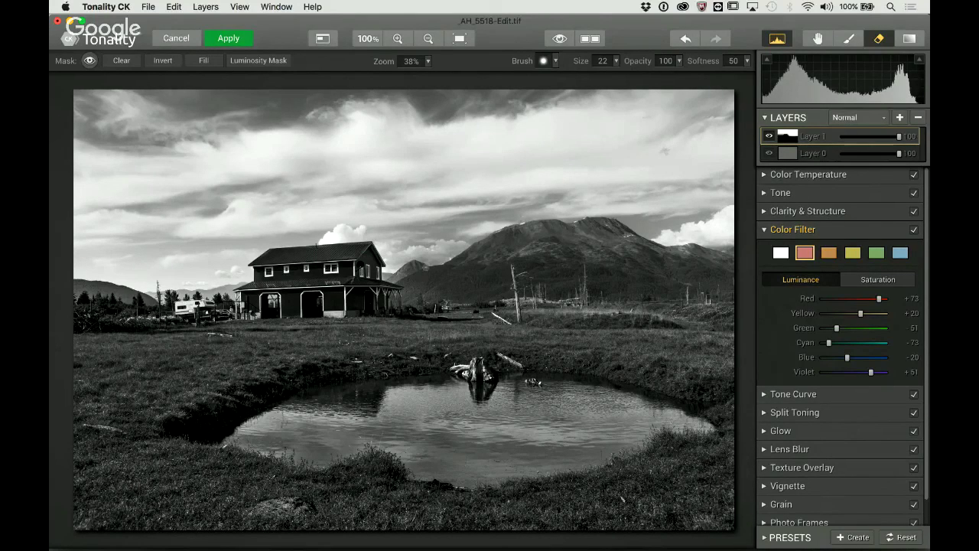
# Step: Return to the mask brush and review its size, opacity and softness options
pyautogui.press('b')
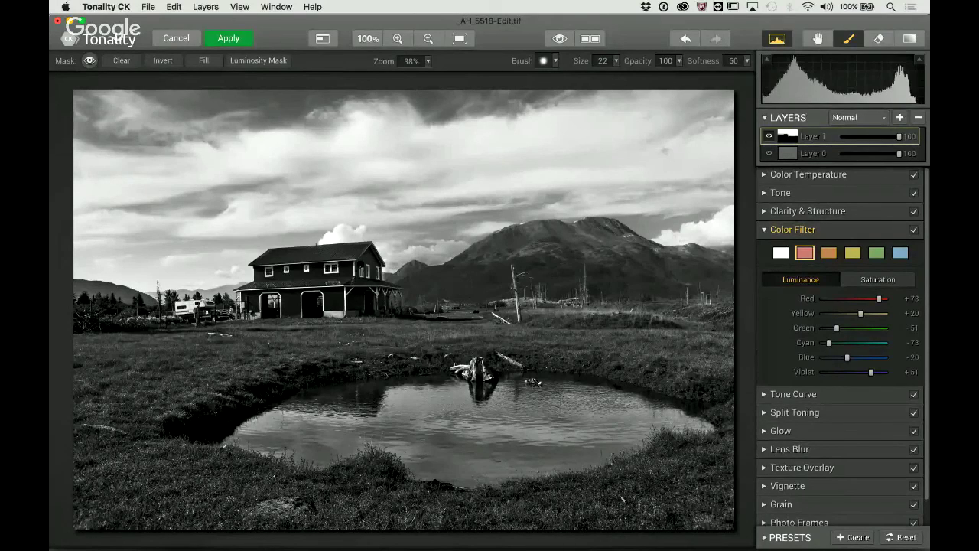
pyautogui.click(556, 61)
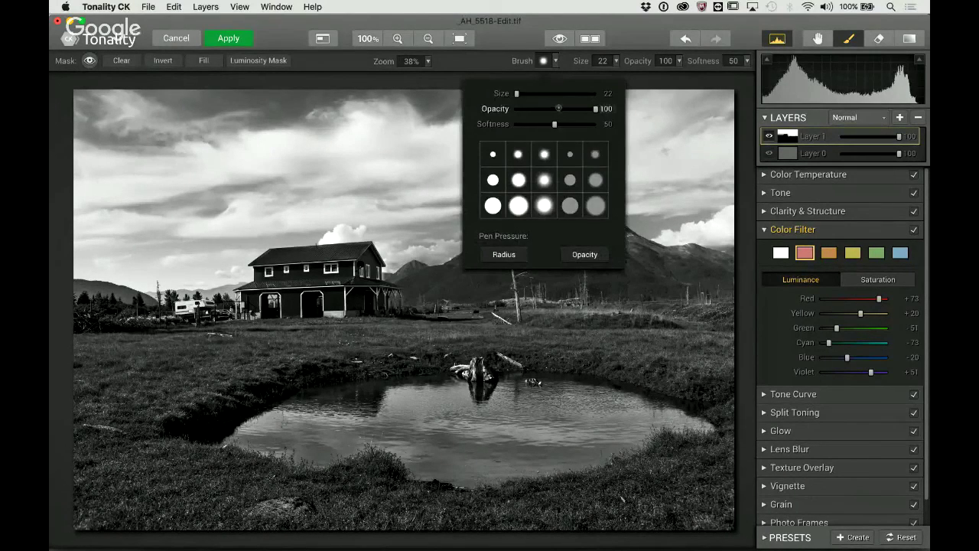
pyautogui.click(444, 153)
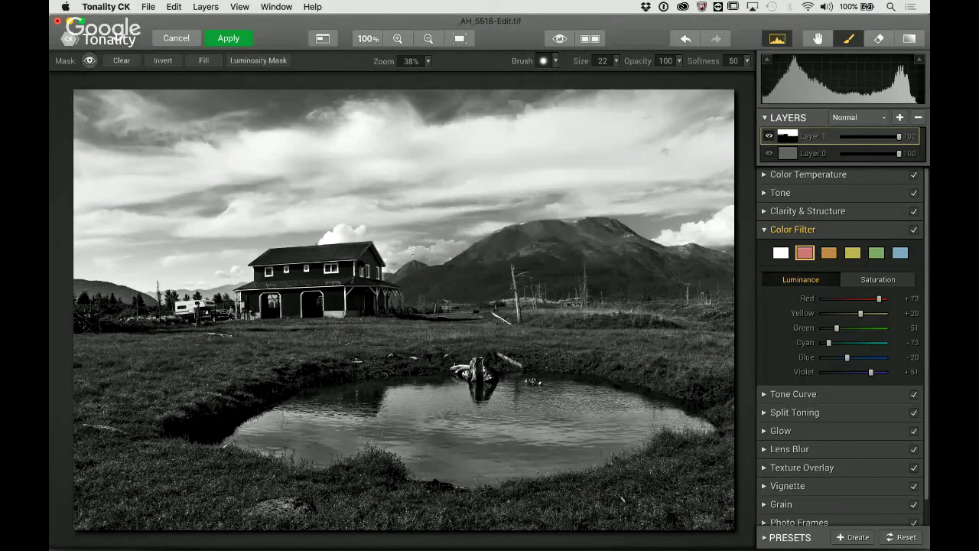
# Step: Enlarge the mask brush to size 106 and undo the last four edits on the layer mask
pyautogui.press(']')
pyautogui.press(']')
pyautogui.press(']')
pyautogui.press(']')
pyautogui.press(']')
pyautogui.press(']')
pyautogui.press(']')
pyautogui.press(']')
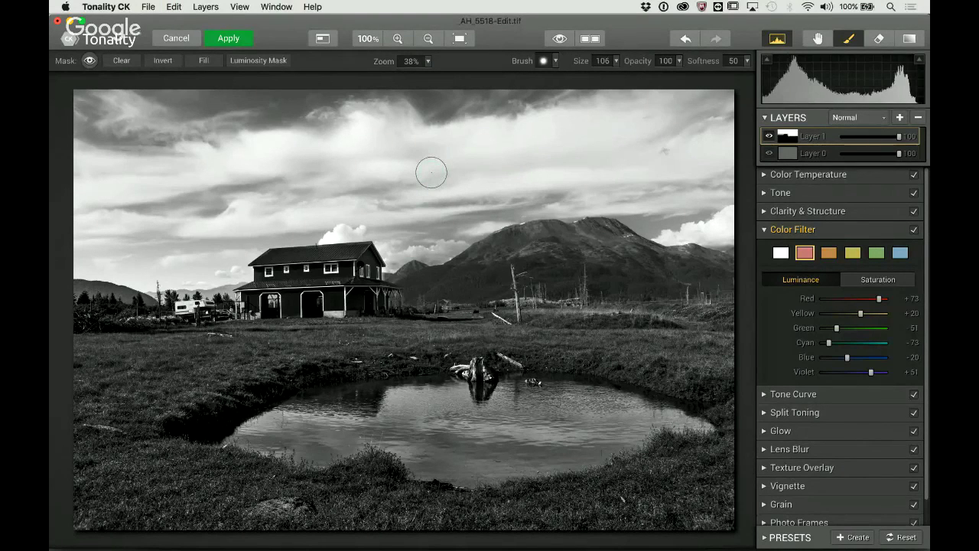
pyautogui.press('super+z')
pyautogui.press('super+z')
pyautogui.press('super+z')
pyautogui.press('super+z')
# Step: Add a new layer on top of the stack and set it to use the original image
pyautogui.click(899, 118)
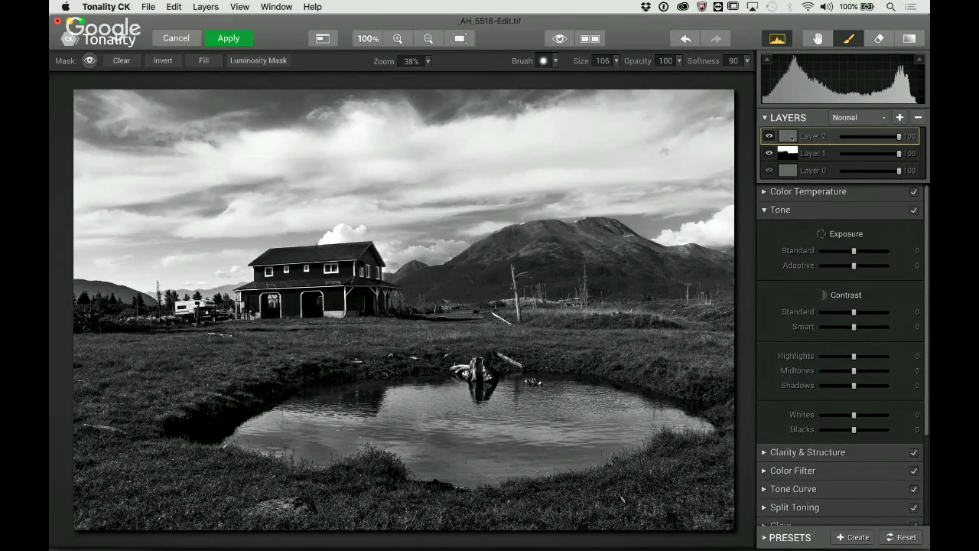
pyautogui.rightClick(791, 138)
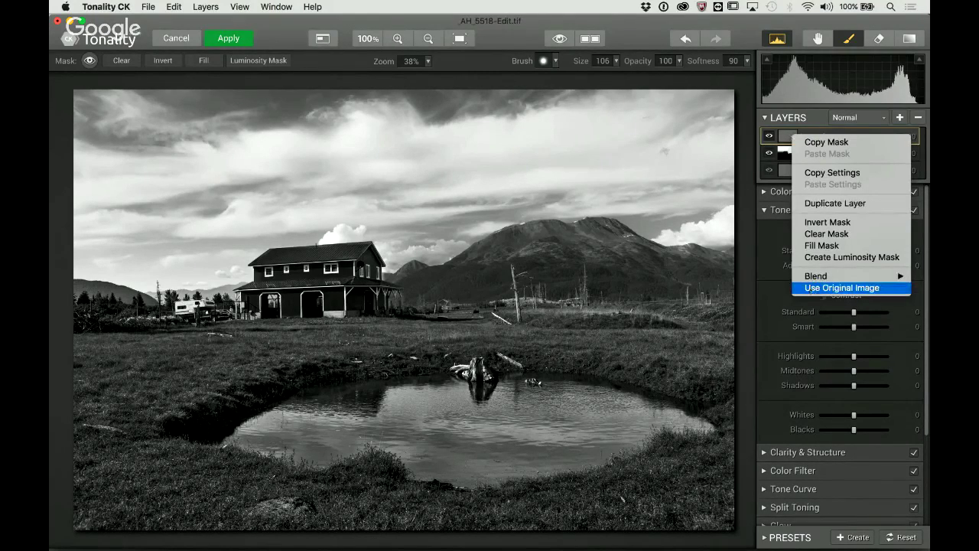
pyautogui.click(811, 289)
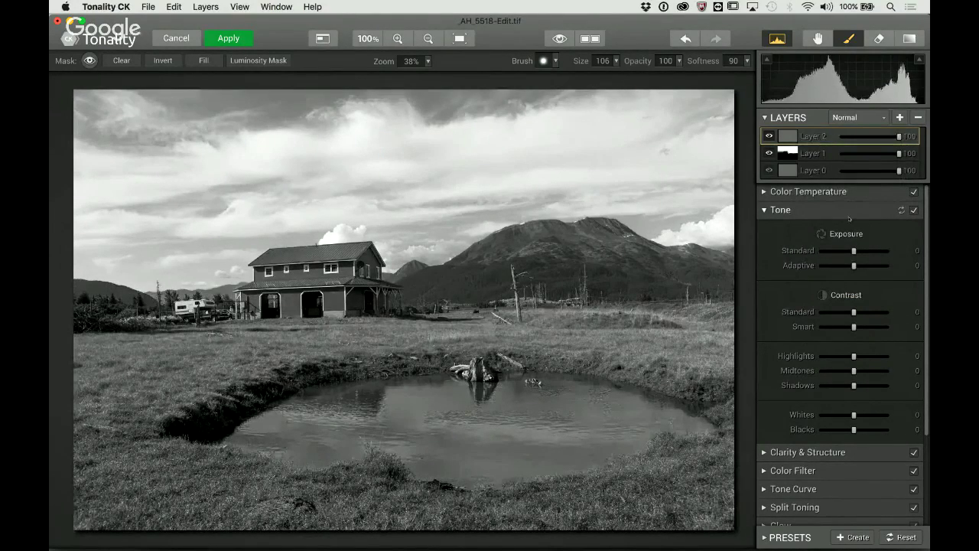
# Step: Set the new layer's standard exposure to +25, smart contrast to +25, clarity to +31 and structure amount to +30
pyautogui.moveTo(854, 250); pyautogui.dragTo(862, 250)
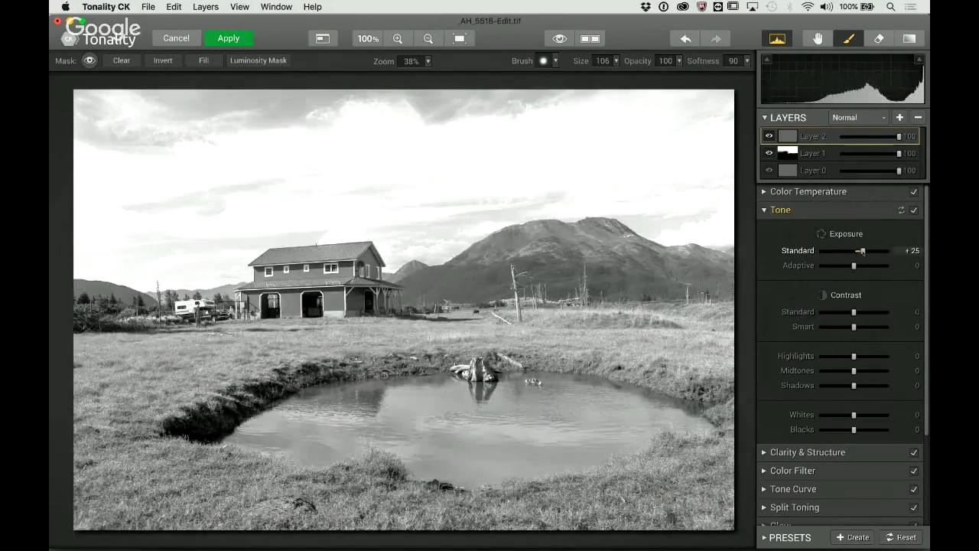
pyautogui.moveTo(854, 326); pyautogui.dragTo(861, 327)
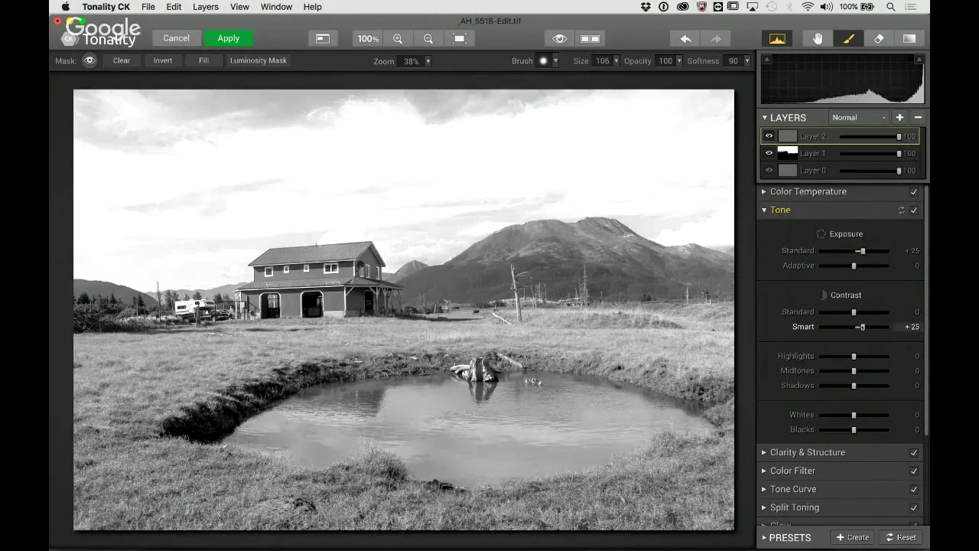
pyautogui.click(809, 452)
pyautogui.moveTo(819, 270); pyautogui.dragTo(843, 272)
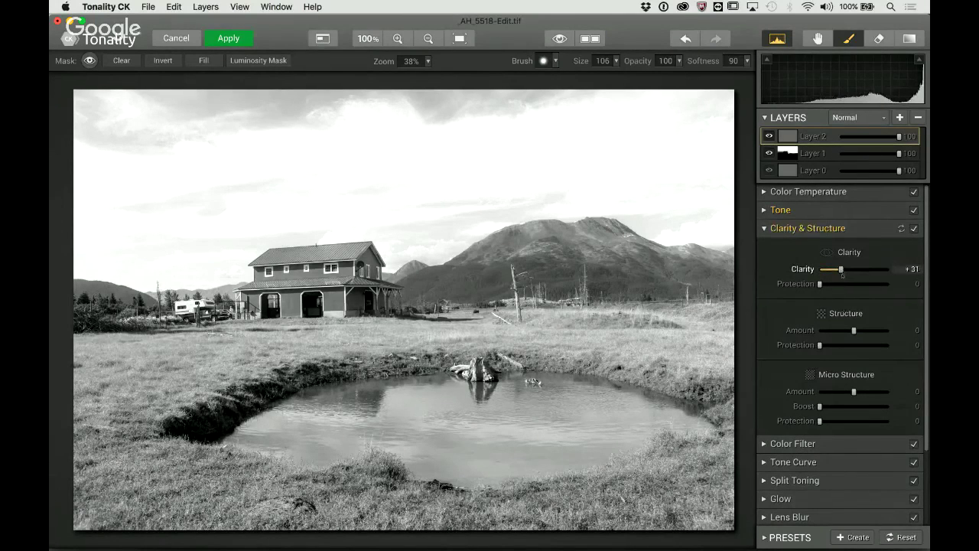
pyautogui.moveTo(854, 330); pyautogui.dragTo(864, 330)
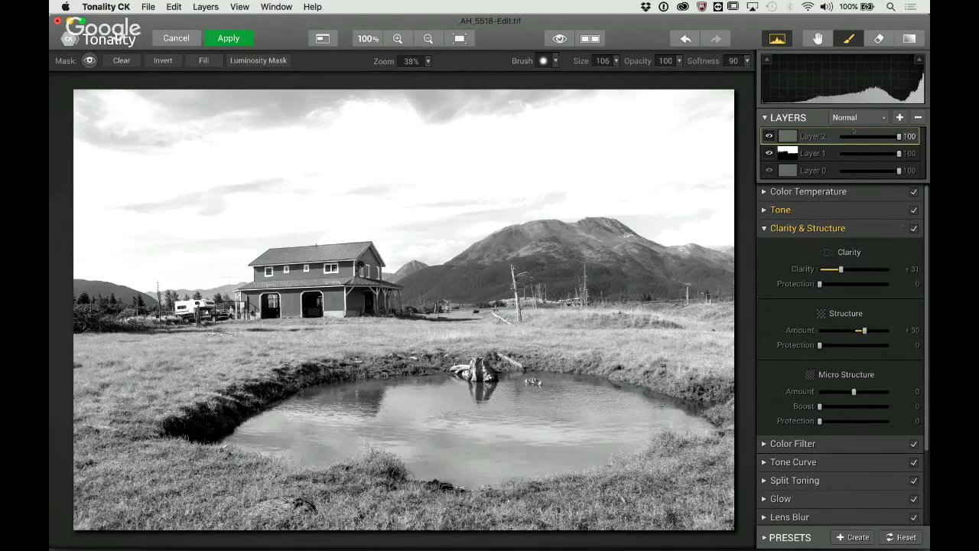
# Step: Invert the top layer's mask and paint its effect back over the barn, reducing the brush size to 22
pyautogui.press('super+i')
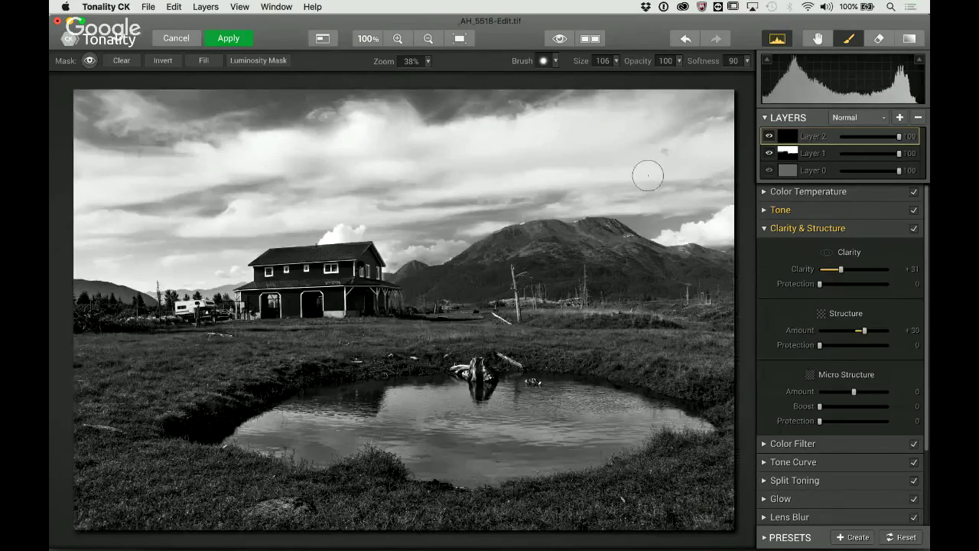
pyautogui.press('[')
pyautogui.press('[')
pyautogui.press('[')
pyautogui.press('[')
pyautogui.moveTo(298, 282)
pyautogui.mouseDown()
pyautogui.moveTo(279, 287)
pyautogui.moveTo(295, 268)
pyautogui.moveTo(367, 264)
pyautogui.moveTo(364, 294)
pyautogui.moveTo(290, 296)
pyautogui.moveTo(284, 312)
pyautogui.moveTo(340, 312)
pyautogui.moveTo(376, 286)
pyautogui.moveTo(369, 254)
pyautogui.moveTo(351, 246)
pyautogui.moveTo(258, 265)
pyautogui.moveTo(286, 251)
pyautogui.moveTo(252, 284)
pyautogui.moveTo(255, 315)
pyautogui.mouseUp()
pyautogui.press('[')
pyautogui.press('[')
pyautogui.press('[')
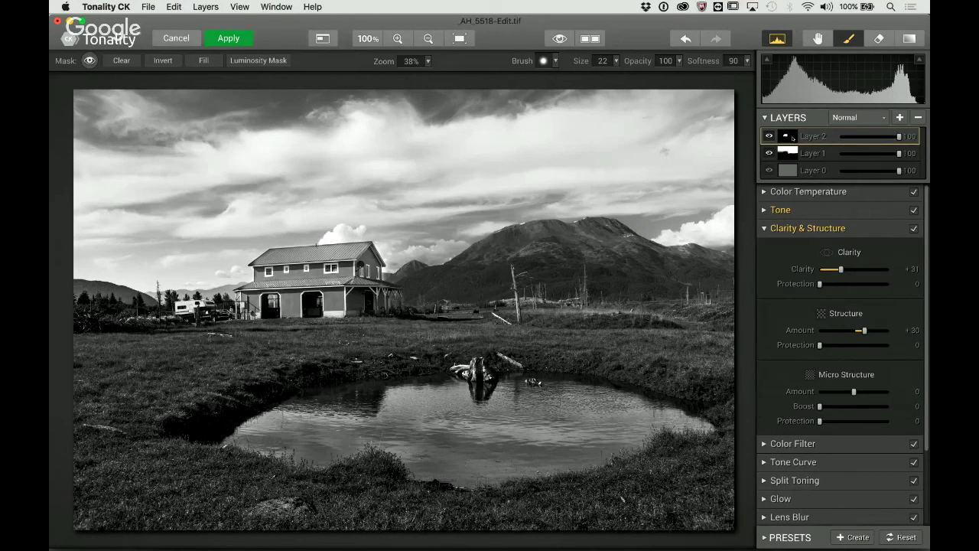
# Step: Check the barn layer's Use Original Image option and reduce the mask brush size to 10
pyautogui.rightClick(793, 138)
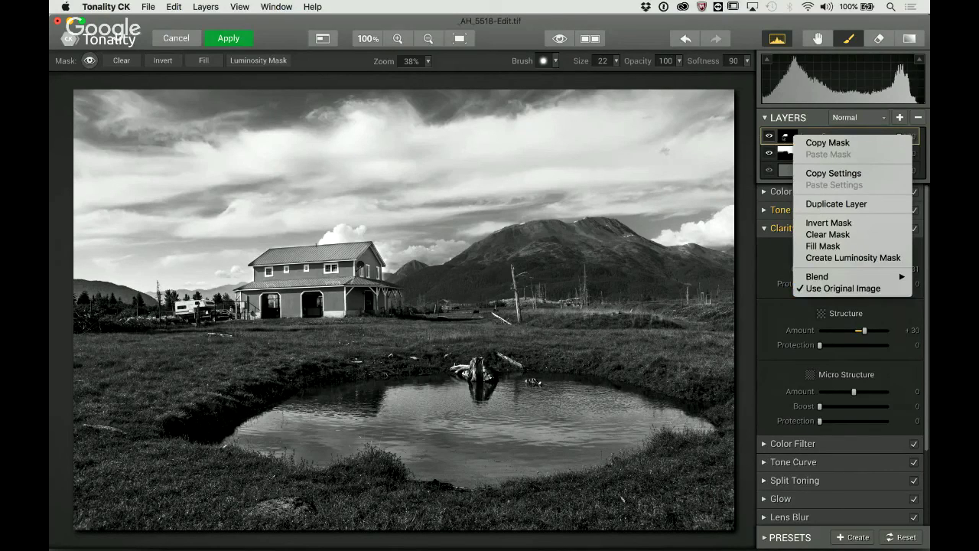
pyautogui.press('Escape')
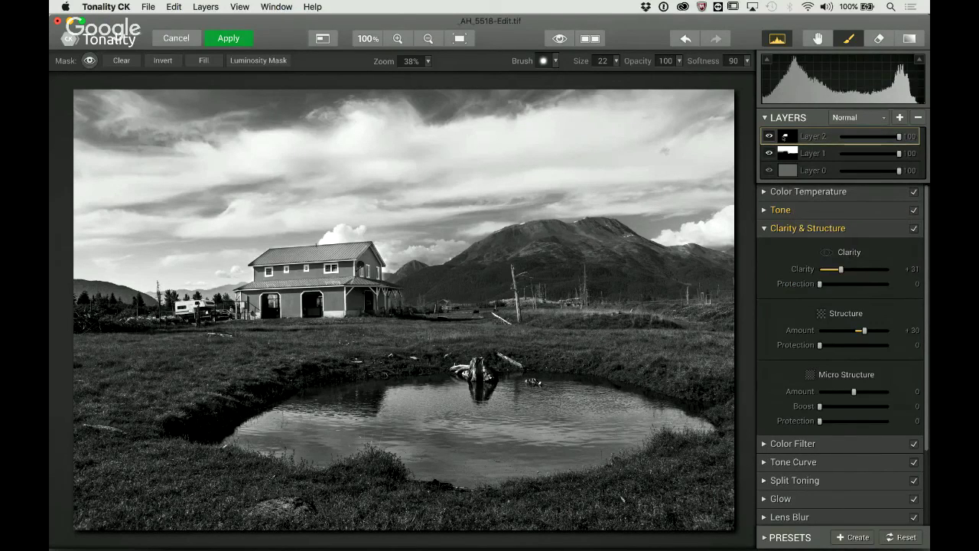
pyautogui.press('[')
pyautogui.press('[')
pyautogui.press('[')
pyautogui.press('[')
pyautogui.press('[')
pyautogui.press('[')
# Step: Compare the black-and-white conversion with the original, then apply it and return to Lightroom
pyautogui.click(560, 38)
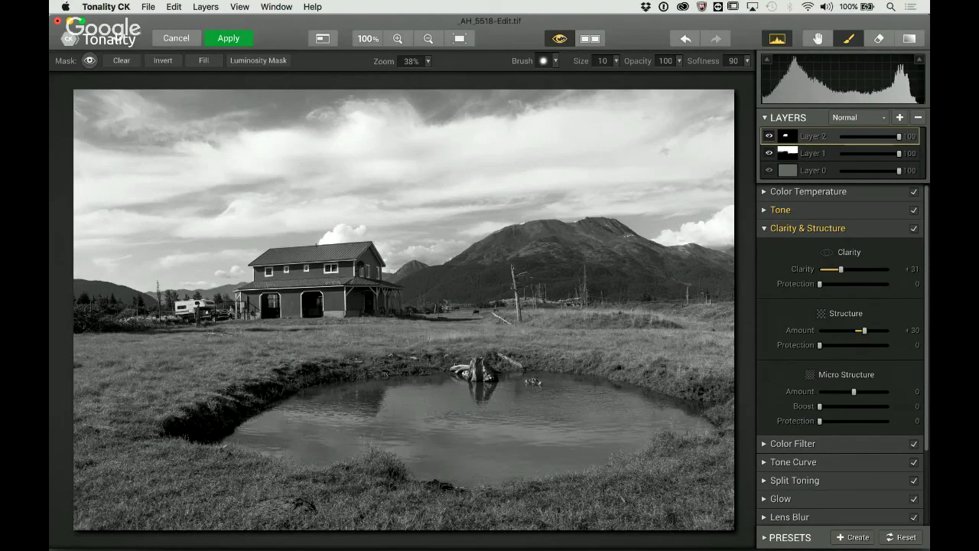
pyautogui.press('p')
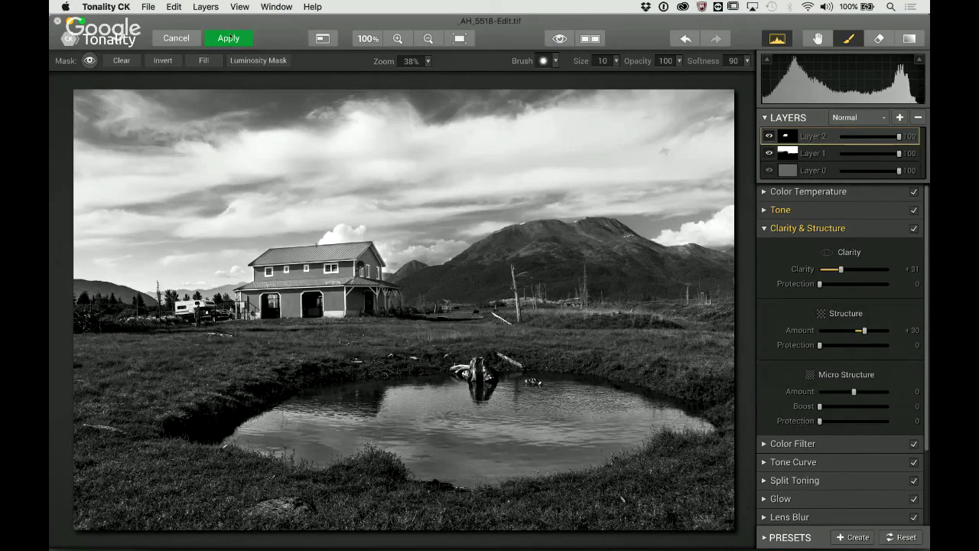
pyautogui.click(319, 197)
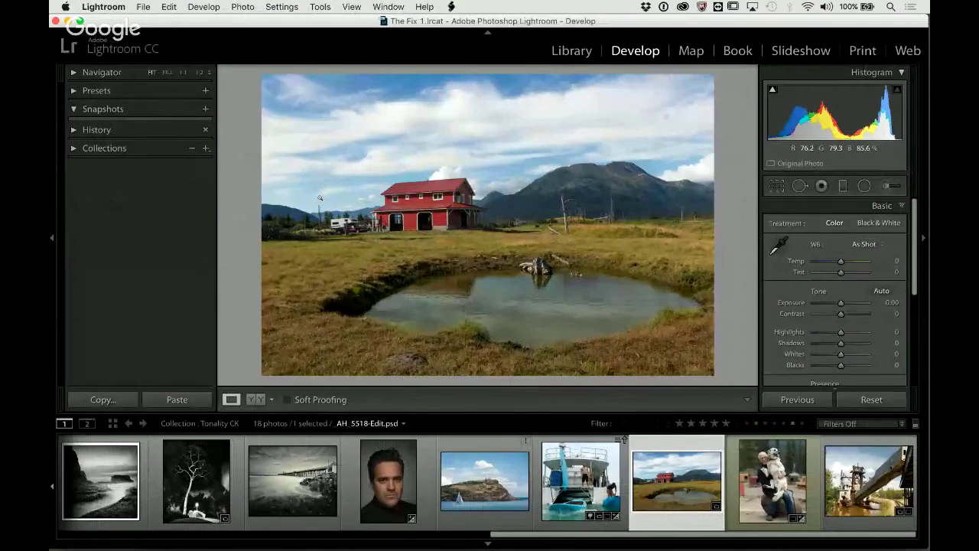
# Step: List the catalog's collections and folders in the Library, and look up the red barn photo's file in Finder
pyautogui.click(92, 149)
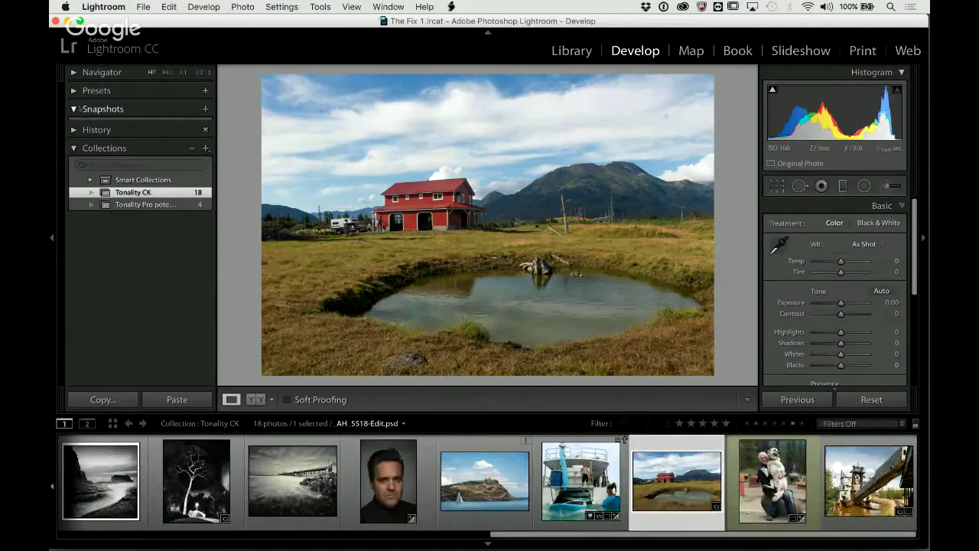
pyautogui.click(585, 52)
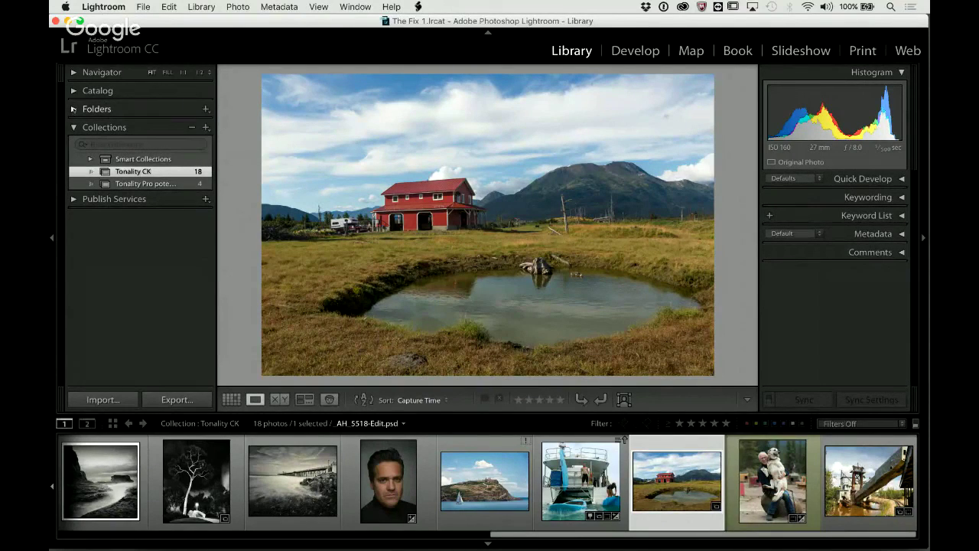
pyautogui.click(98, 109)
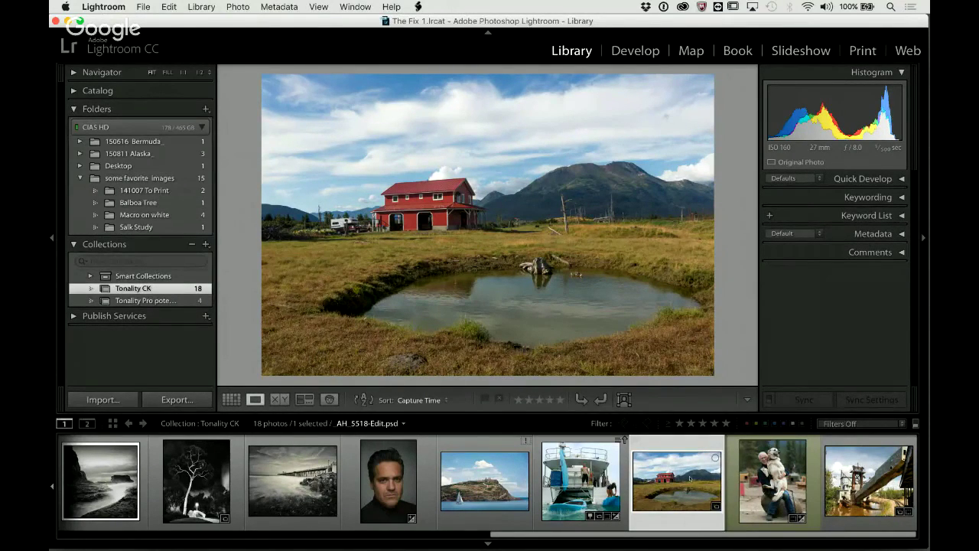
pyautogui.rightClick(690, 477)
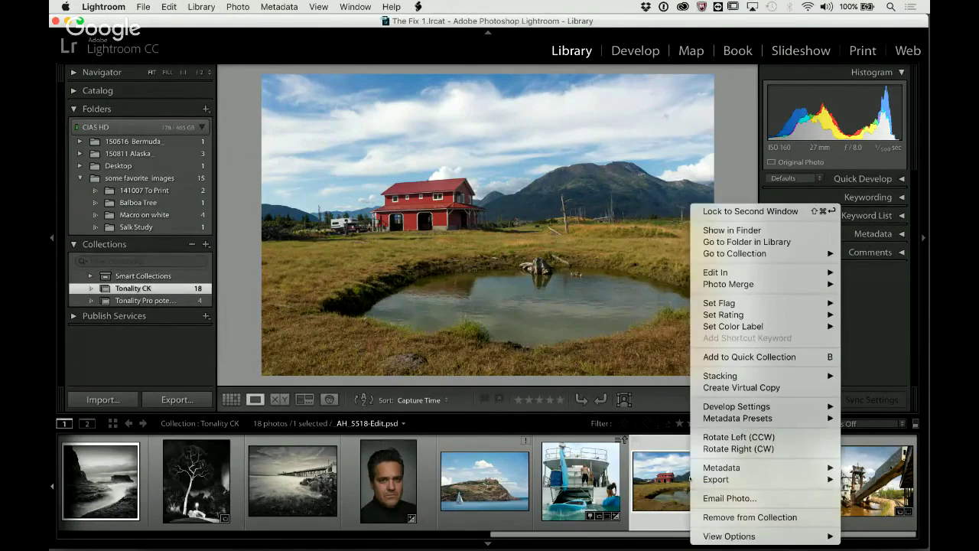
pyautogui.click(733, 229)
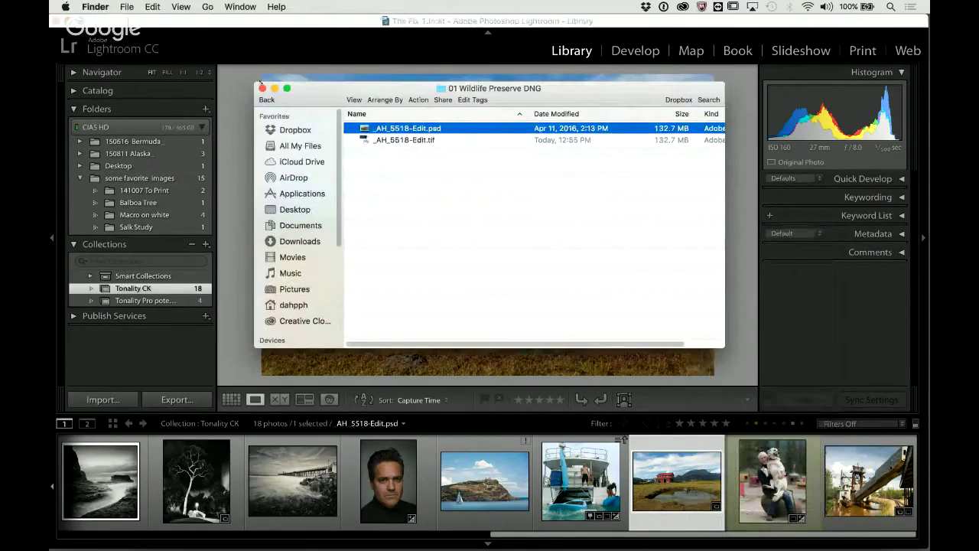
pyautogui.click(262, 88)
# Step: View the barn photo's library folder and the 150811 Alaska folder, then return to the Tonality CK collection
pyautogui.click(654, 452)
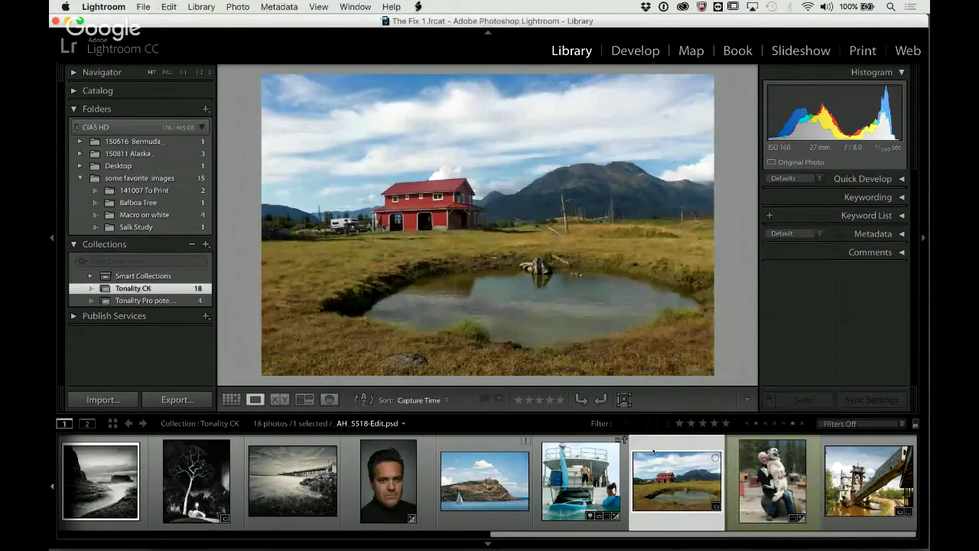
pyautogui.rightClick(654, 452)
pyautogui.moveTo(704, 253)
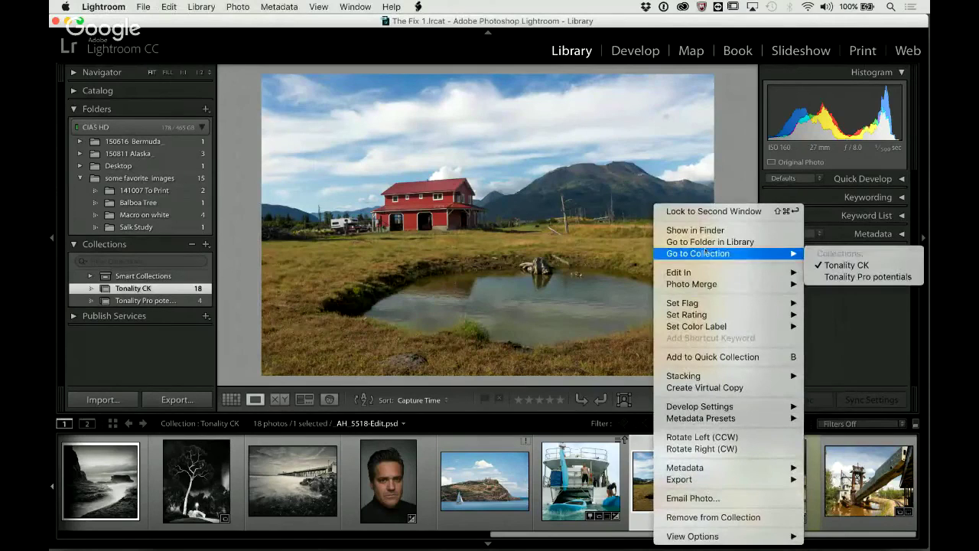
pyautogui.click(699, 243)
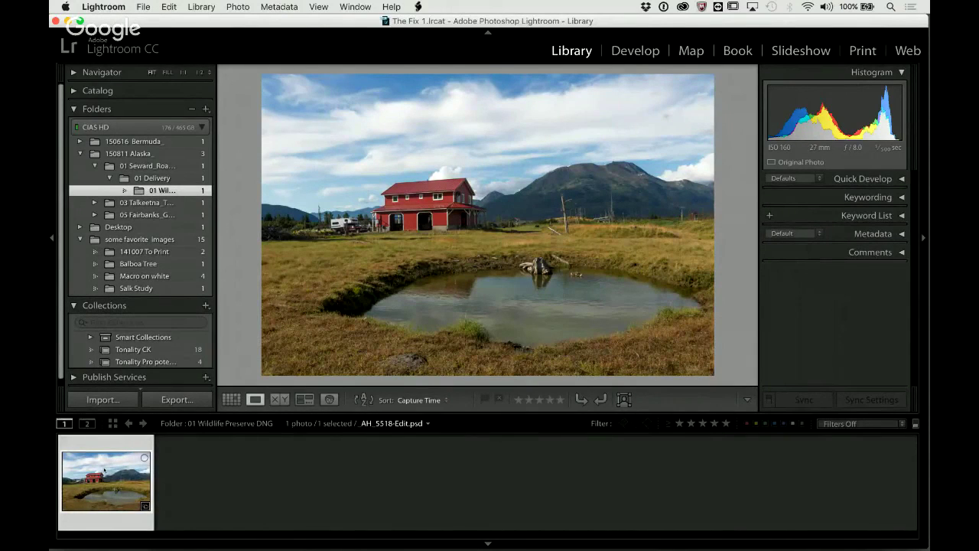
pyautogui.click(153, 154)
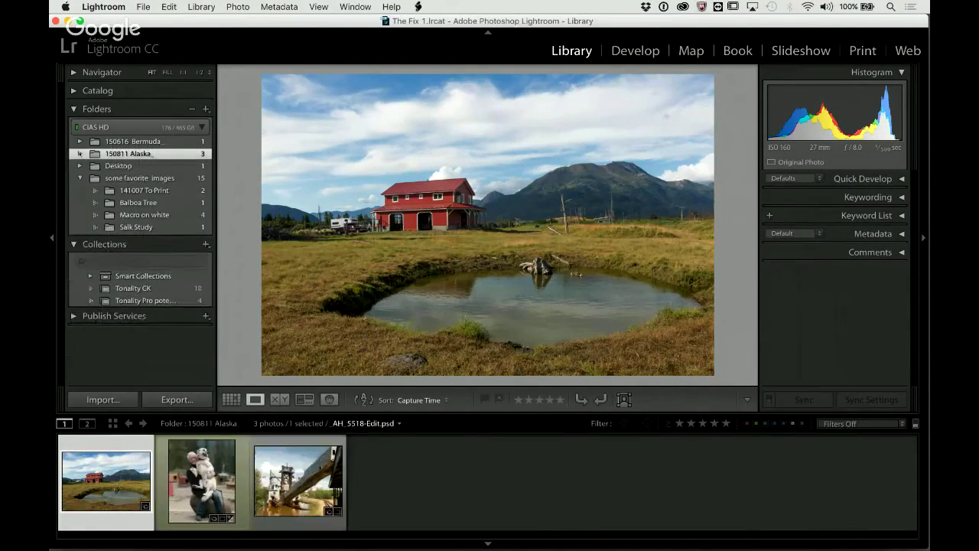
pyautogui.click(123, 289)
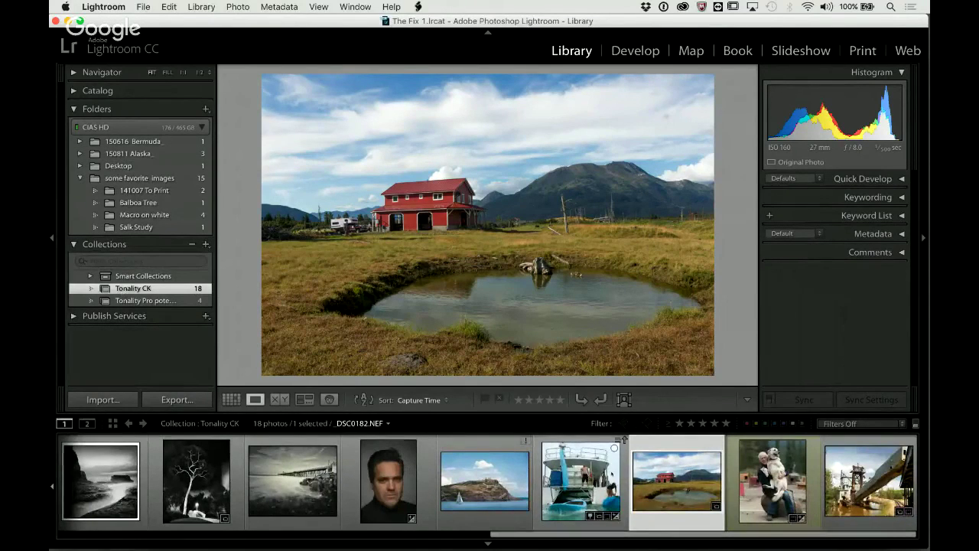
# Step: Switch to Photoshop and compare the pier image with the Tonality layer hidden and shown
pyautogui.press('super+Tab')
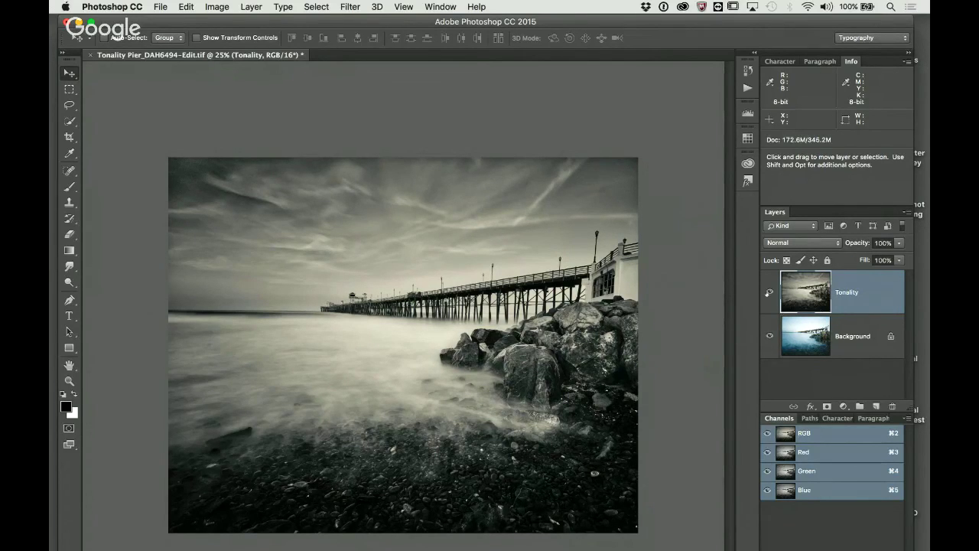
pyautogui.click(769, 293)
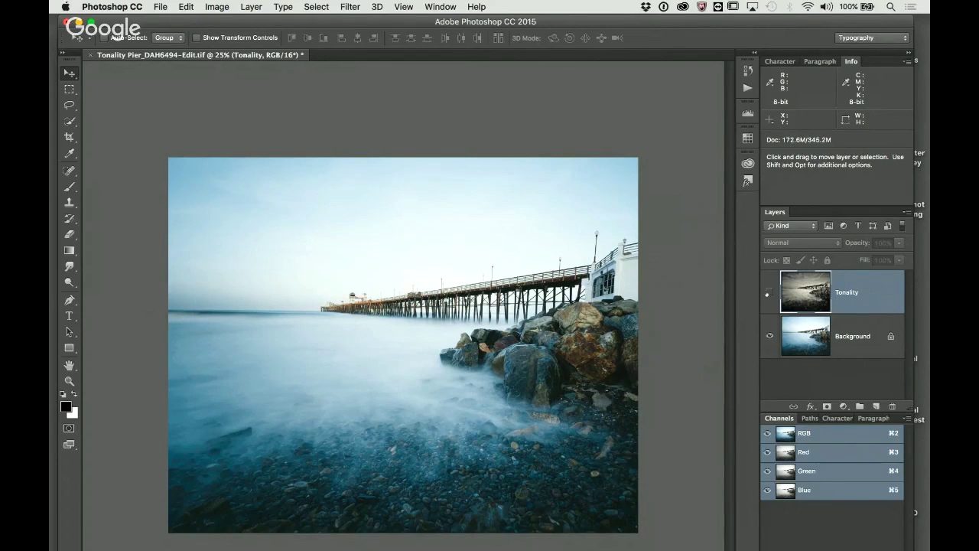
pyautogui.click(769, 292)
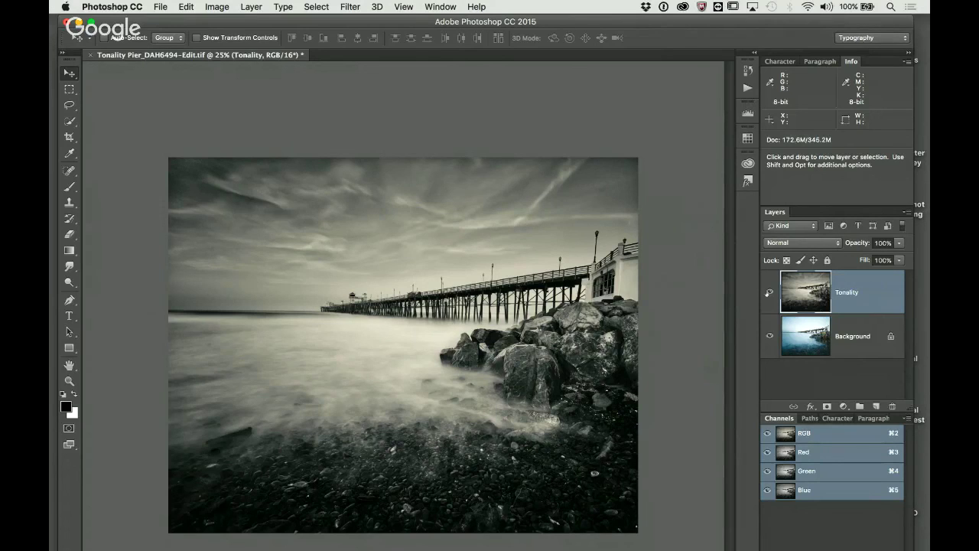
pyautogui.click(769, 291)
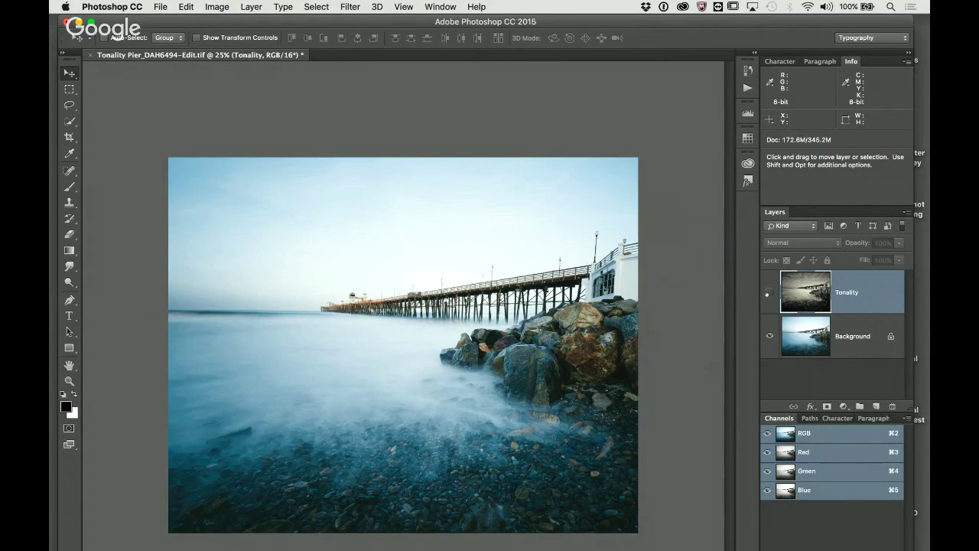
pyautogui.click(769, 292)
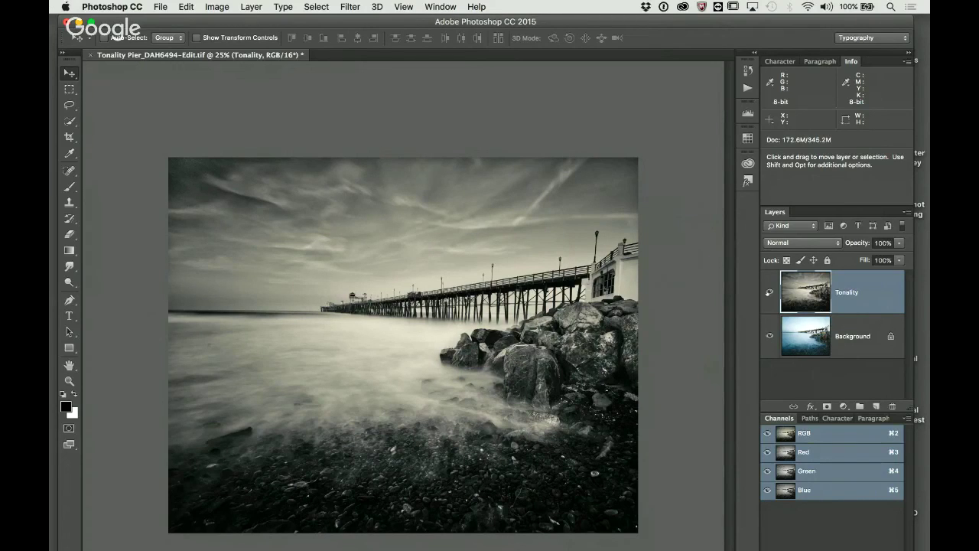
# Step: Replace the Tonality layer with a fresh duplicate of the Background layer named Tonality
pyautogui.moveTo(869, 289); pyautogui.dragTo(892, 405)
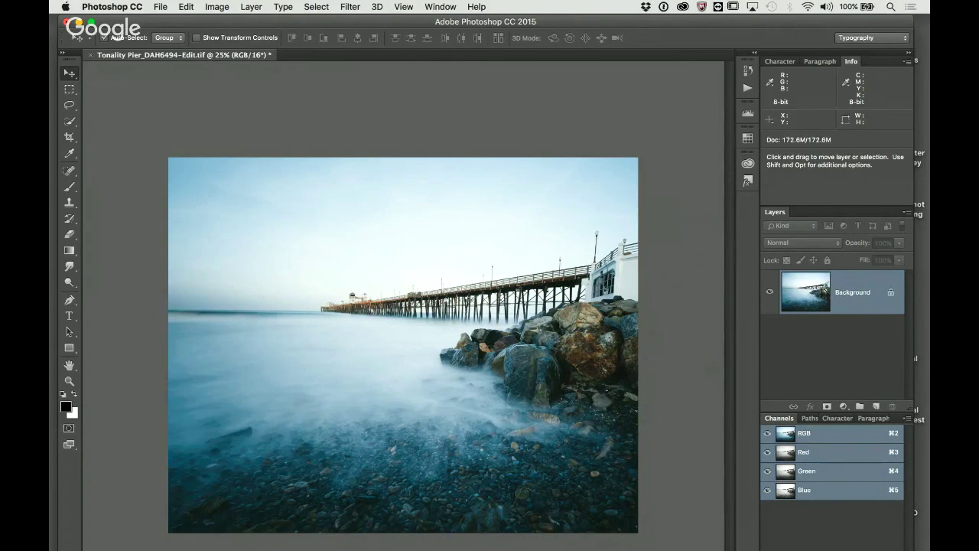
pyautogui.press('super+j')
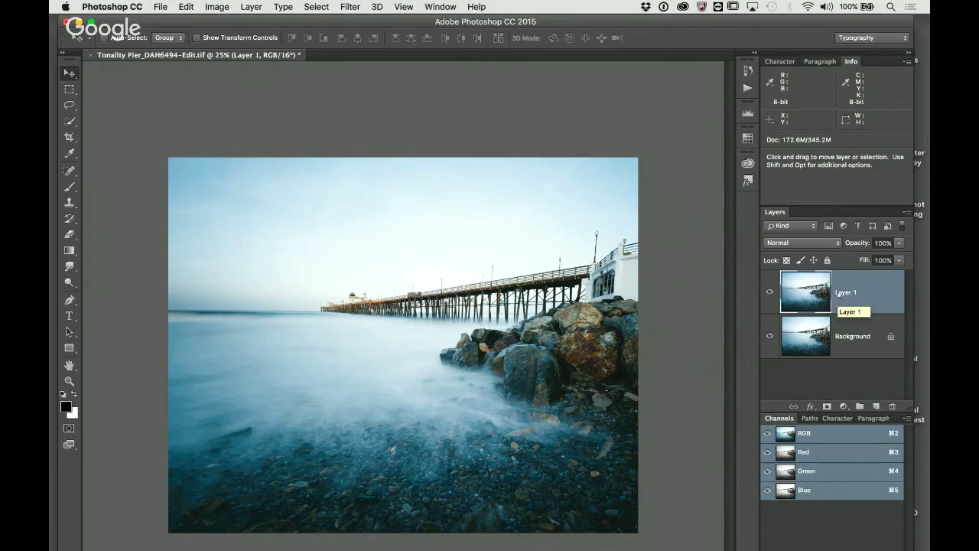
pyautogui.doubleClick(847, 293)
pyautogui.write('Tona')
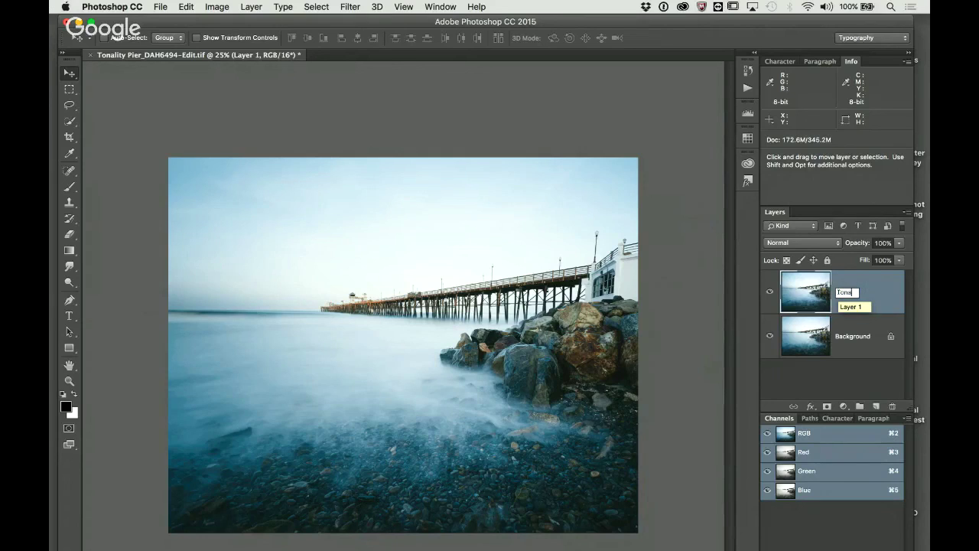
pyautogui.write('lity')
pyautogui.press('Return')
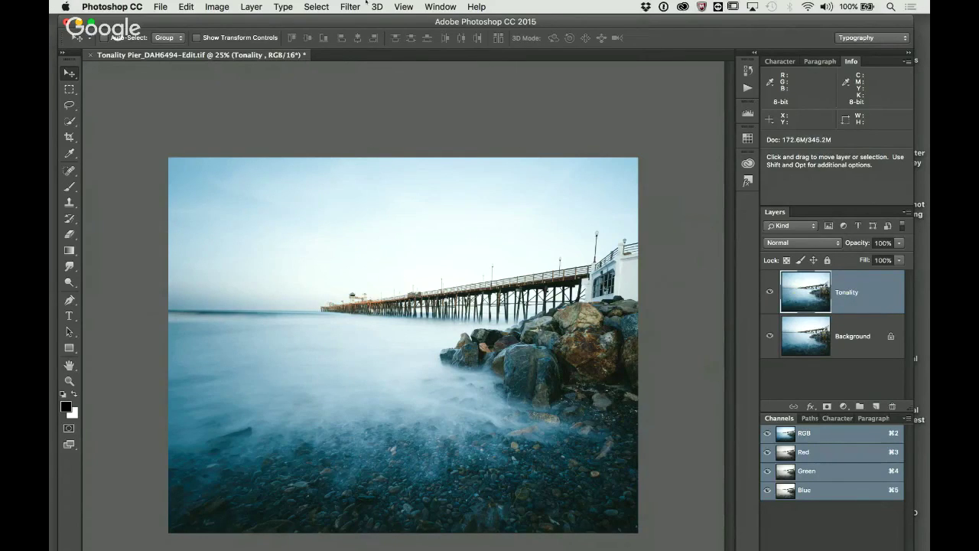
# Step: Open the pier's Tonality layer in the Tonality CK plug-in and show the Basic presets
pyautogui.click(348, 6)
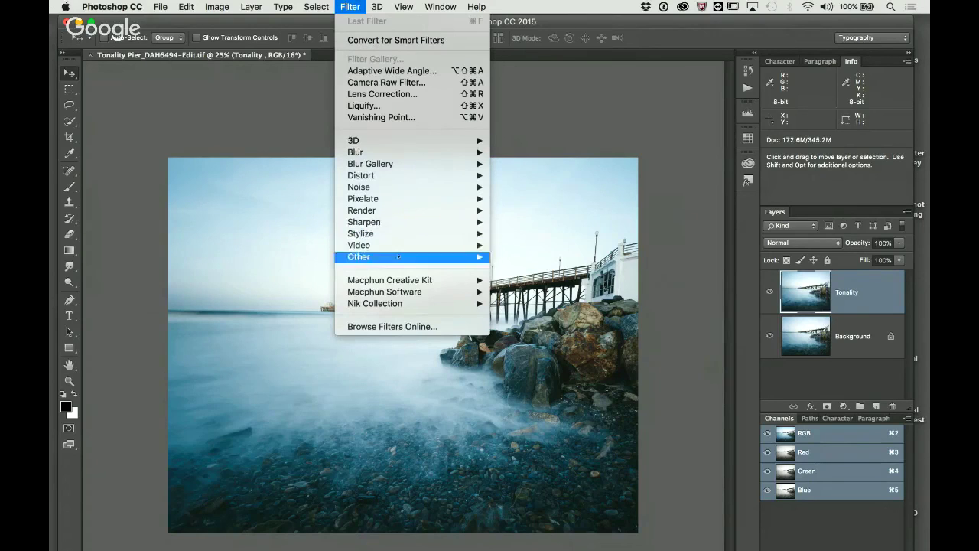
pyautogui.moveTo(396, 281)
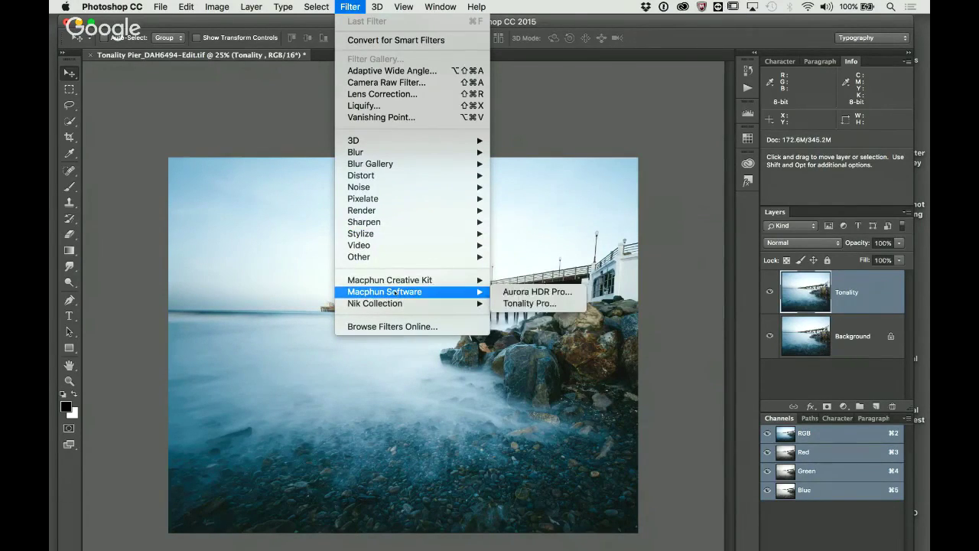
pyautogui.click(515, 303)
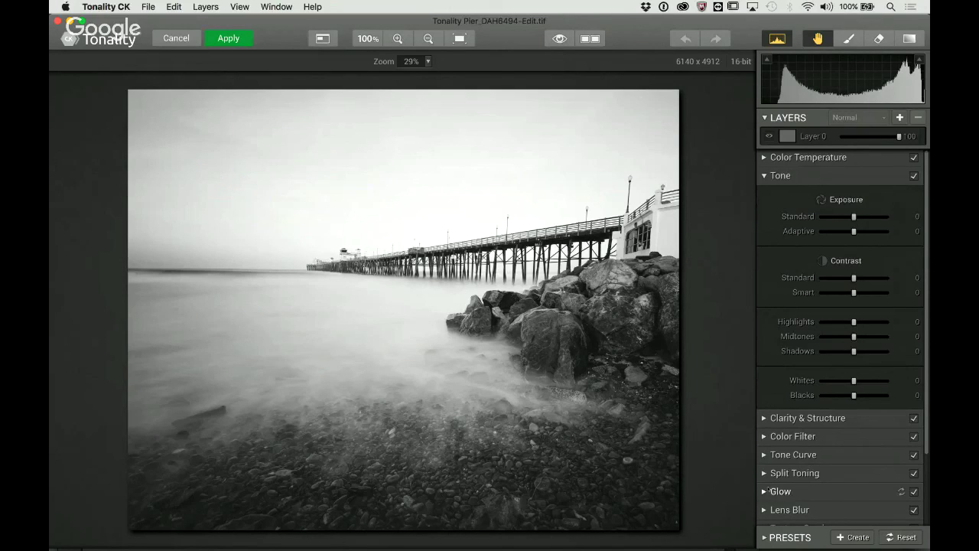
pyautogui.click(778, 538)
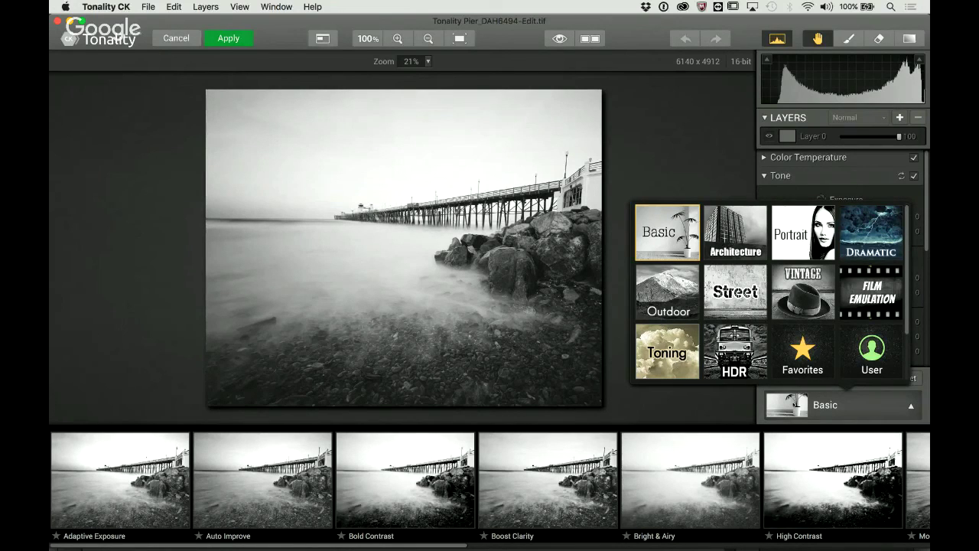
pyautogui.click(663, 234)
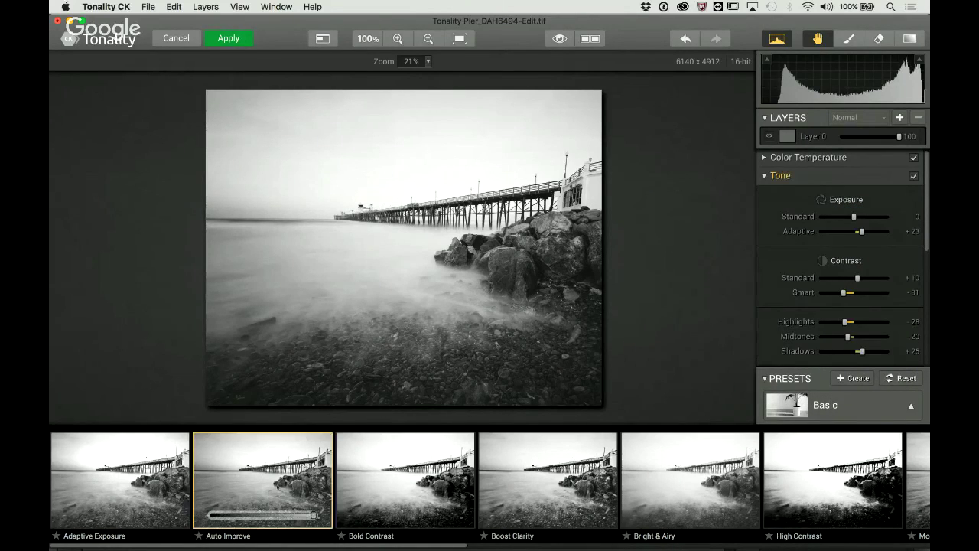
# Step: Try the Auto Improve, Bold Contrast, Boost Clarity, Bright & Airy, High Contrast and Push Process presets on the pier image
pyautogui.click(262, 480)
pyautogui.click(406, 490)
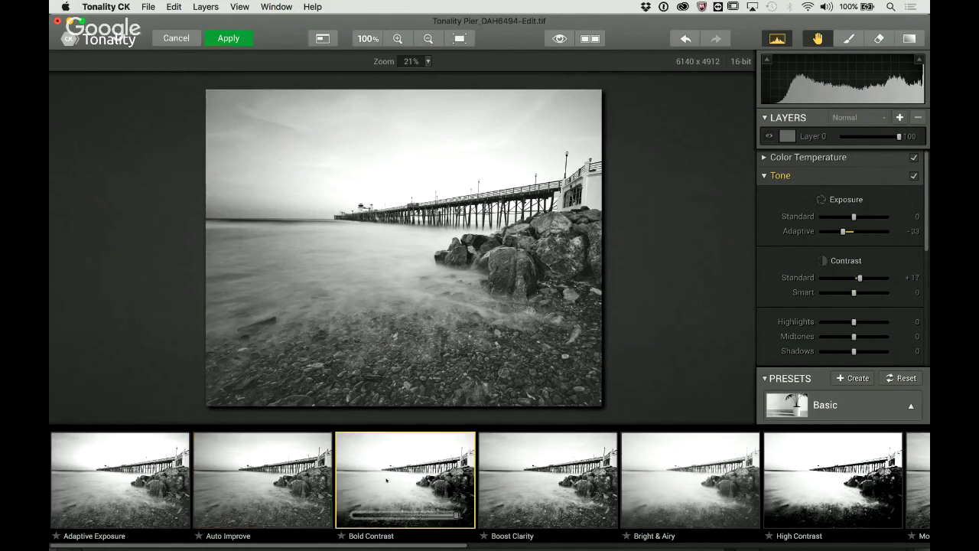
pyautogui.click(583, 499)
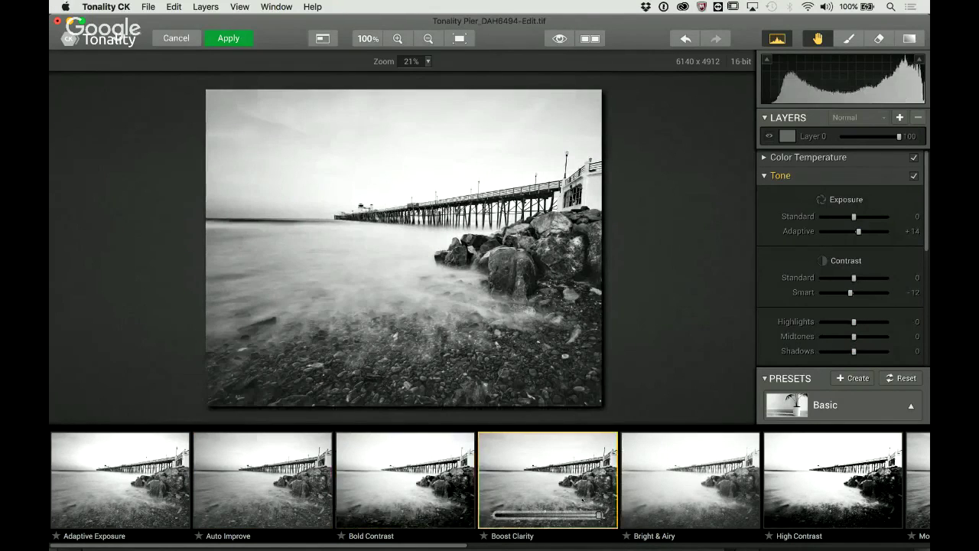
pyautogui.click(724, 501)
pyautogui.click(818, 497)
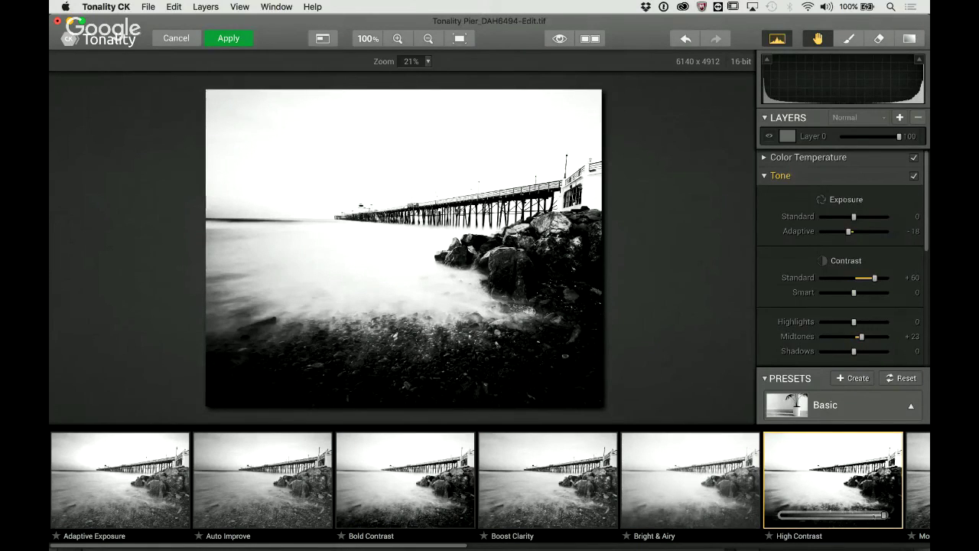
pyautogui.moveTo(883, 514)
pyautogui.mouseDown()
pyautogui.moveTo(783, 514)
pyautogui.moveTo(883, 515)
pyautogui.mouseUp()
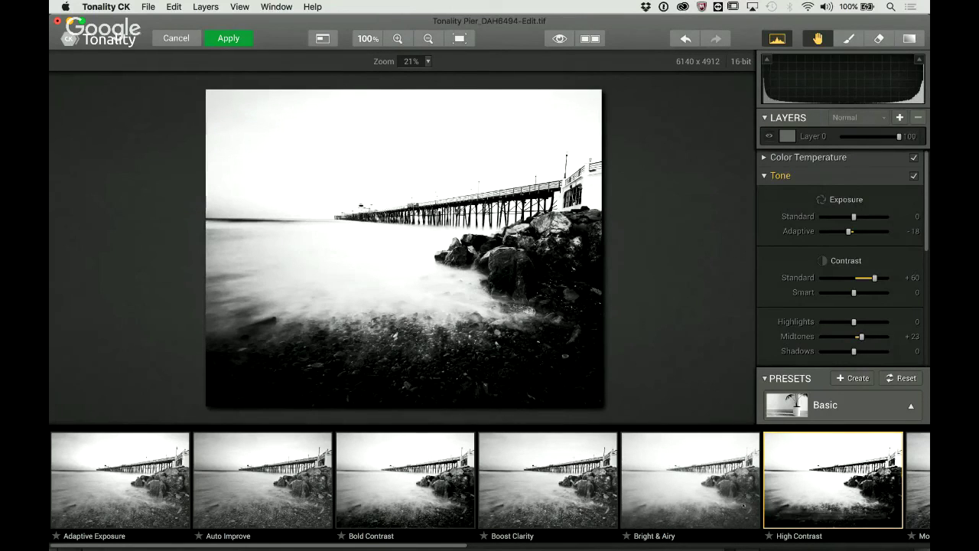
pyautogui.hscroll(3, 703, 526)
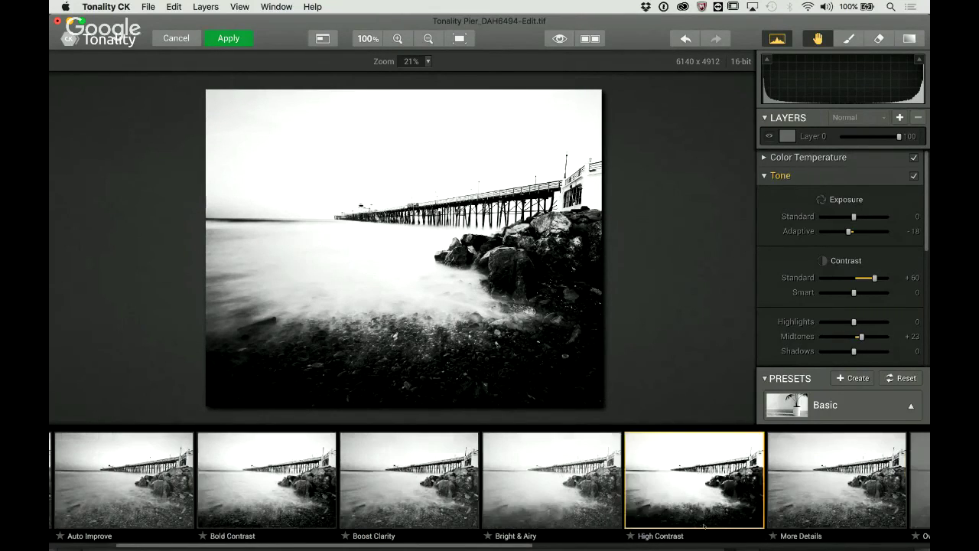
pyautogui.hscroll(3, 704, 525)
pyautogui.hscroll(5, 704, 525)
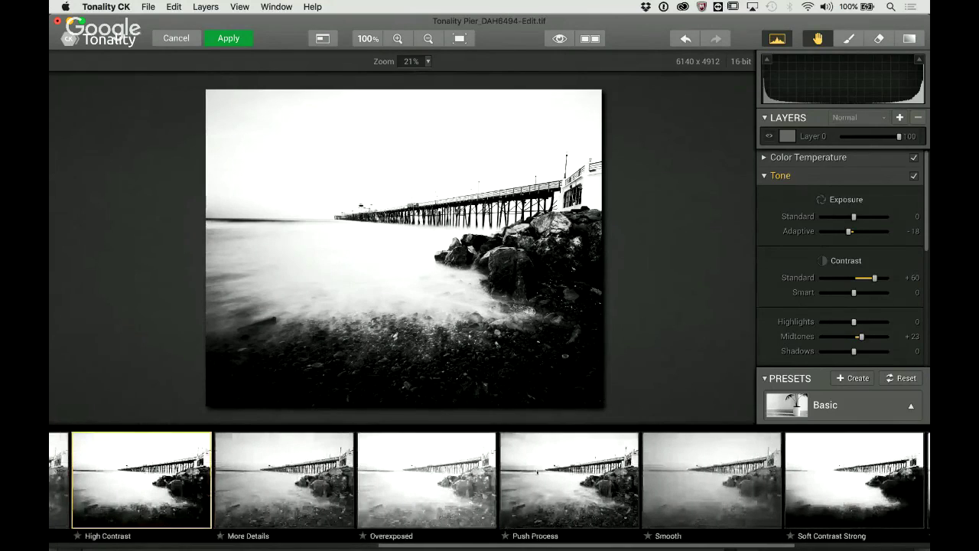
pyautogui.click(538, 472)
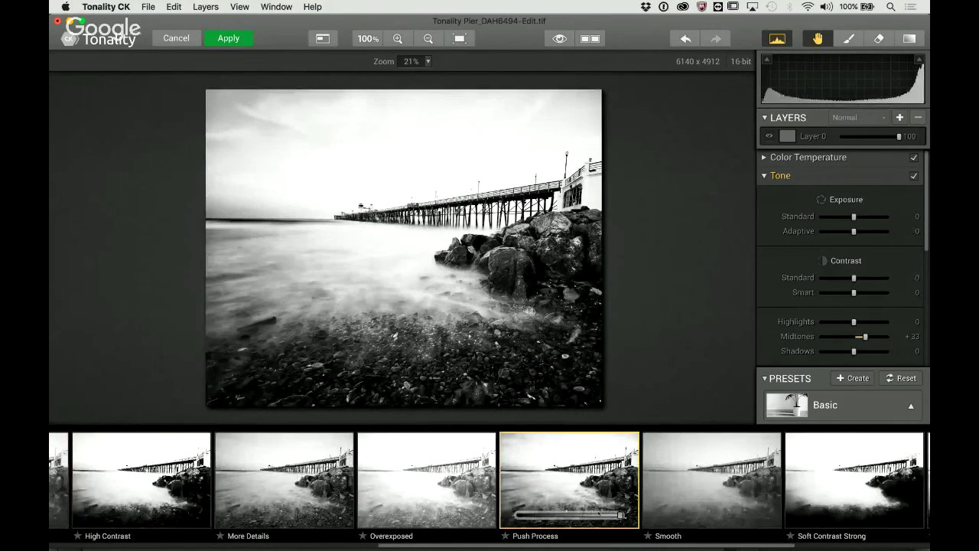
pyautogui.moveTo(620, 515)
pyautogui.mouseDown()
pyautogui.moveTo(520, 515)
pyautogui.moveTo(638, 518)
pyautogui.mouseUp()
# Step: Apply the Underexposed preset from the Basic category to the pier image
pyautogui.hscroll(5, 489, 480)
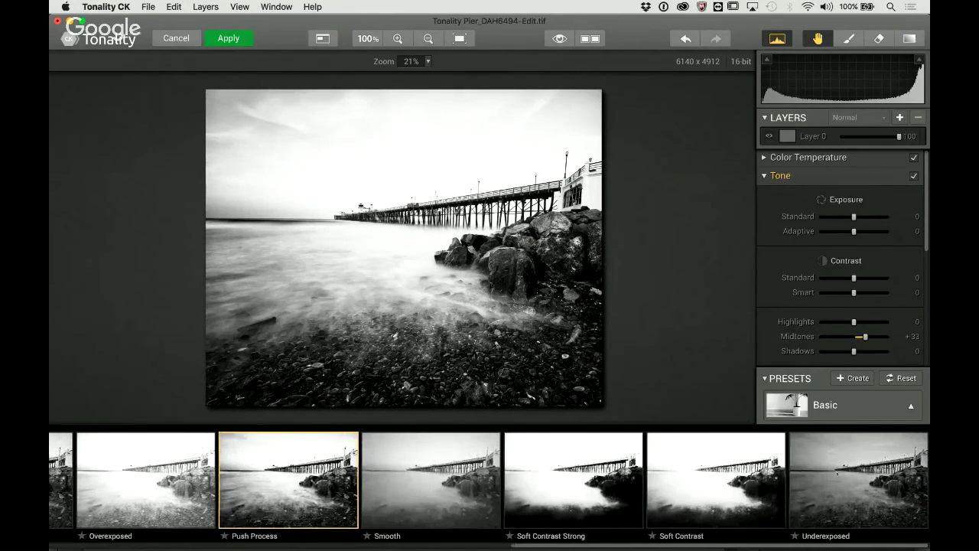
pyautogui.click(837, 474)
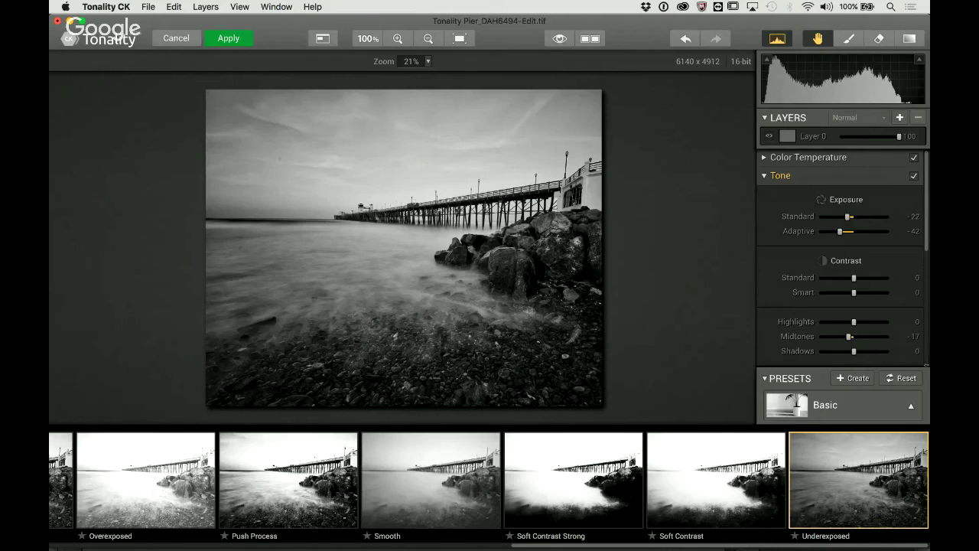
# Step: Browse the Dramatic preset category's thumbnails and return to the Basic presets
pyautogui.click(838, 410)
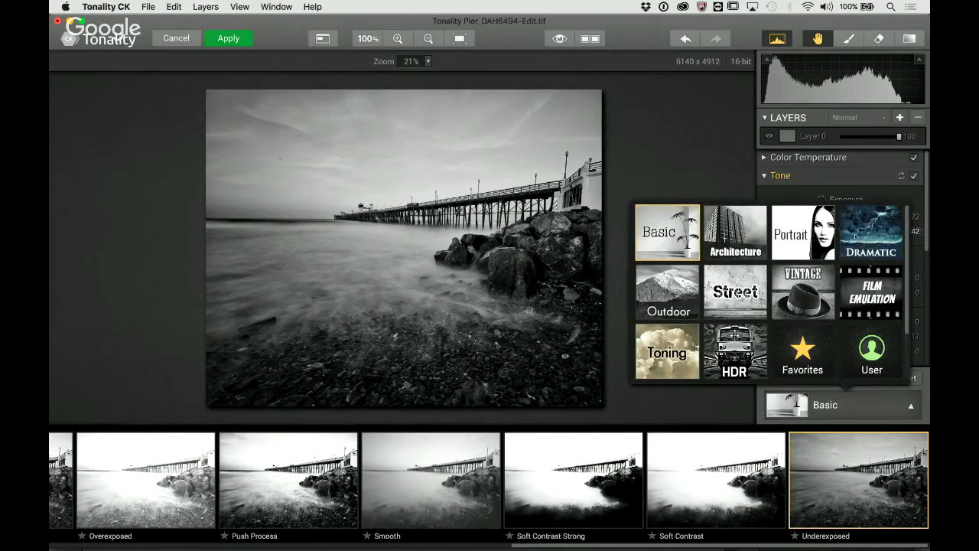
pyautogui.click(870, 232)
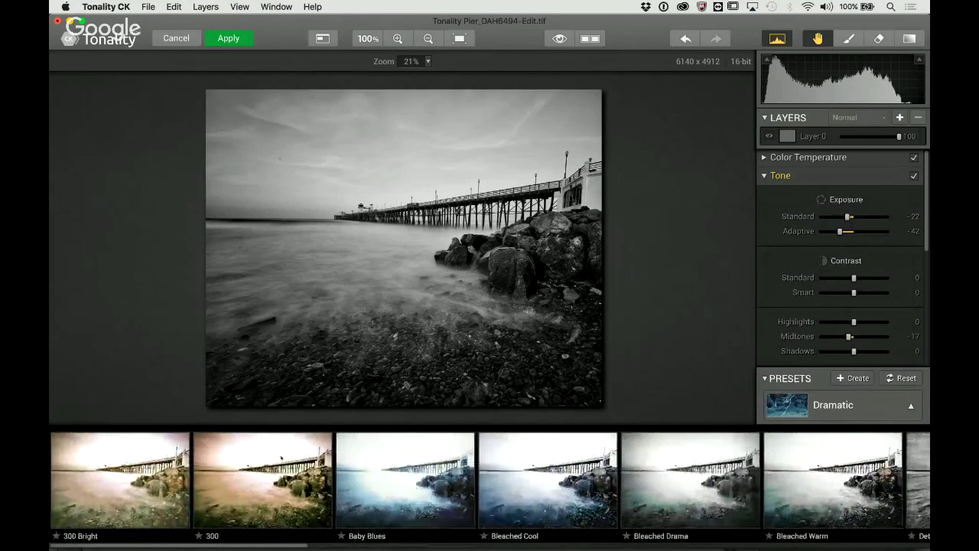
pyautogui.hscroll(10, 451, 501)
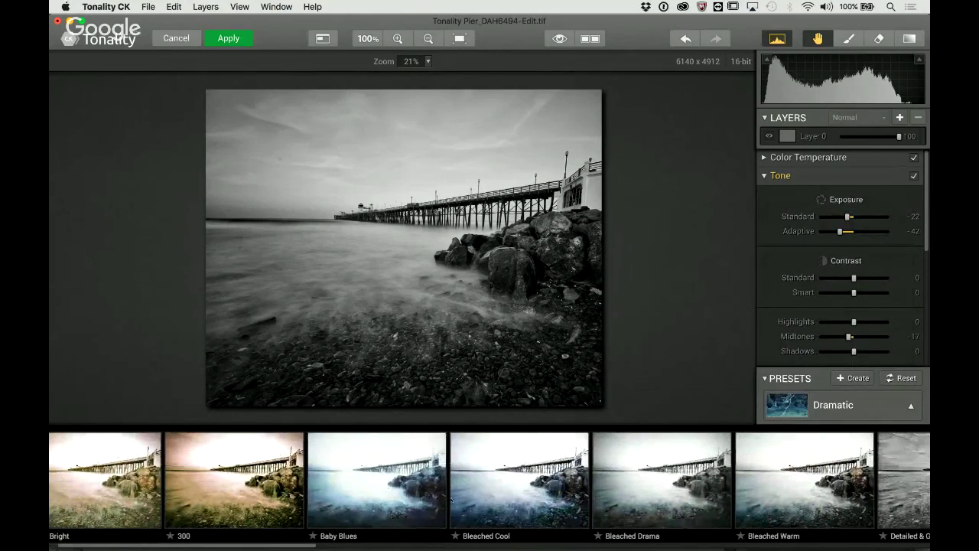
pyautogui.hscroll(11, 451, 500)
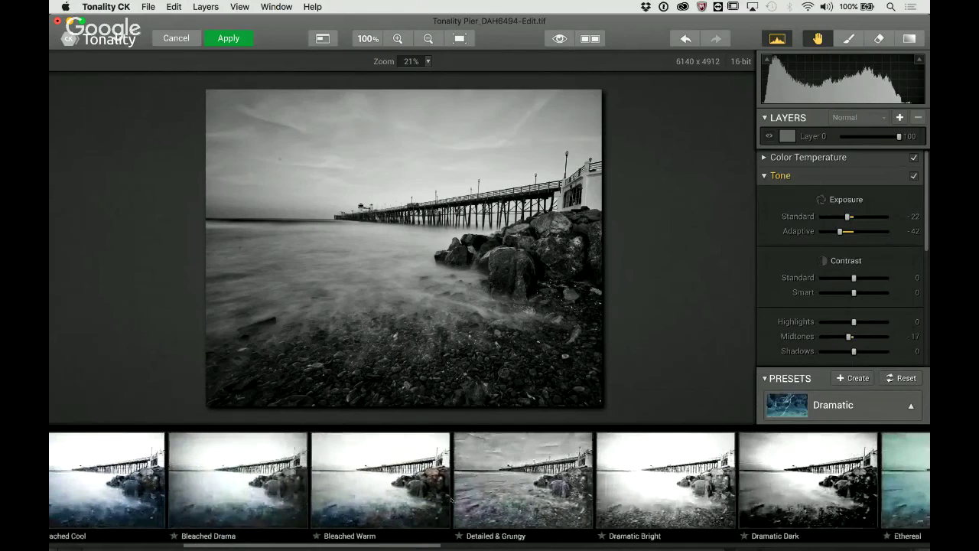
pyautogui.hscroll(2, 489, 481)
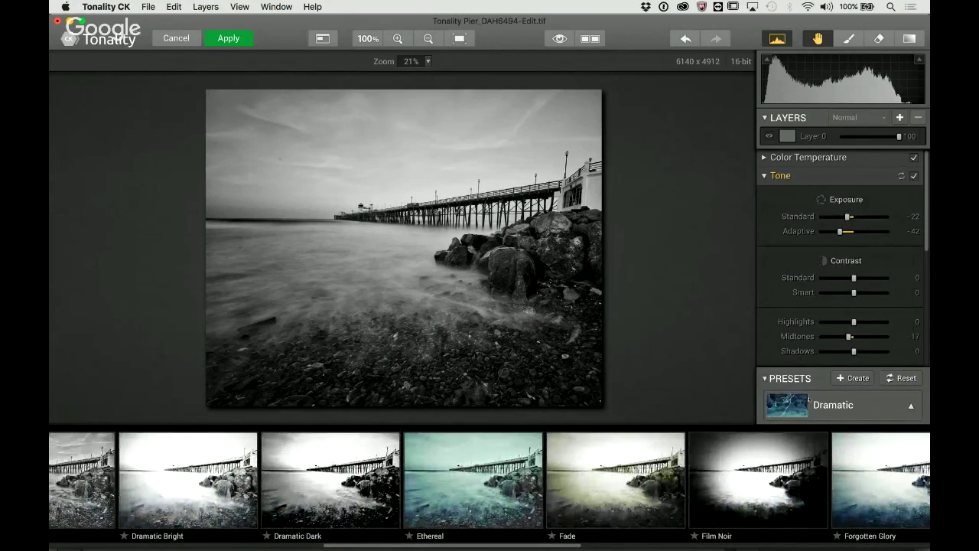
pyautogui.click(841, 404)
pyautogui.click(667, 232)
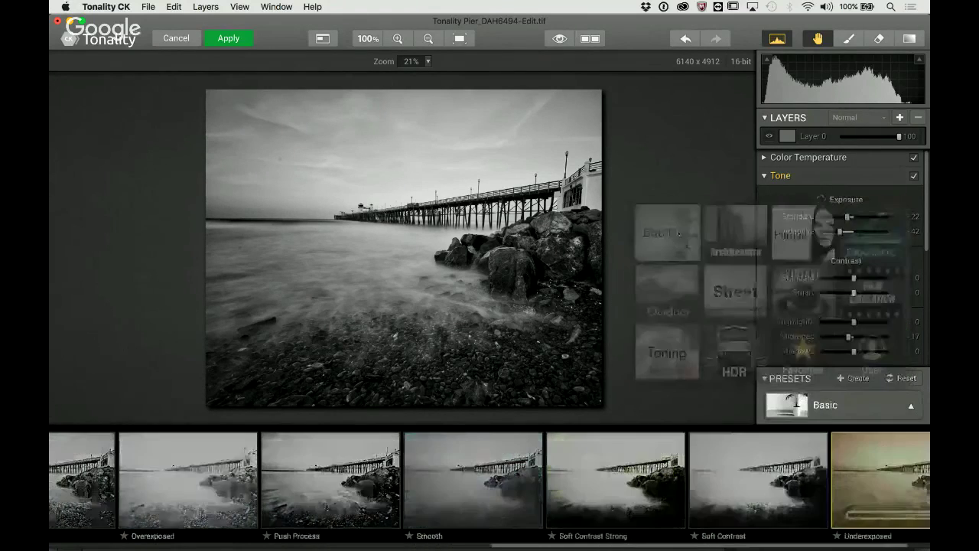
pyautogui.hscroll(1, 788, 473)
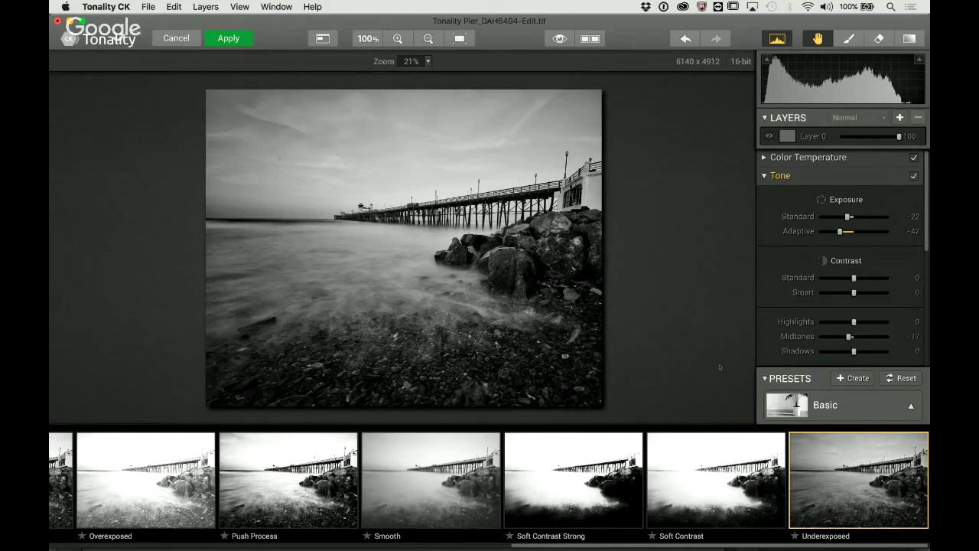
# Step: Compare the pier image before and after the Underexposed preset
pyautogui.moveTo(826, 486)
pyautogui.press('\\')
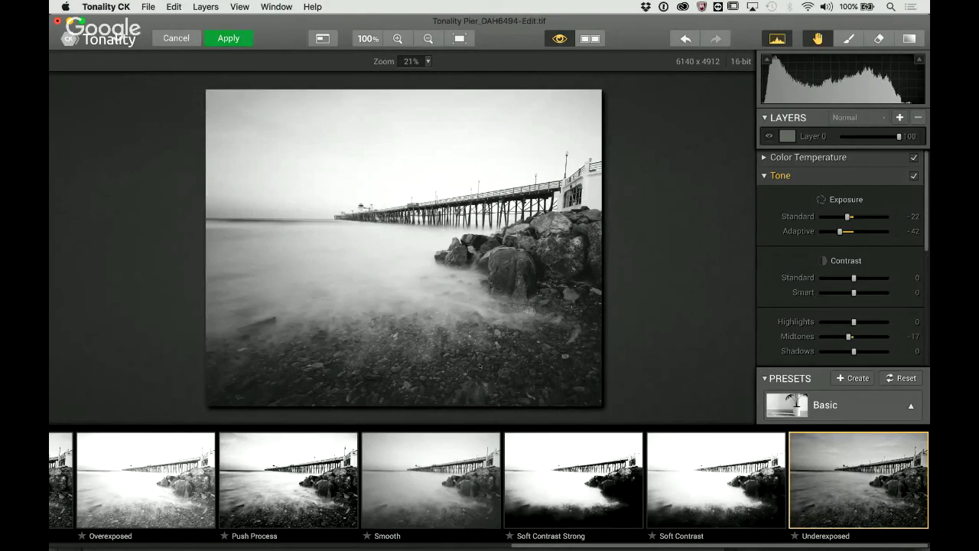
pyautogui.press('p')
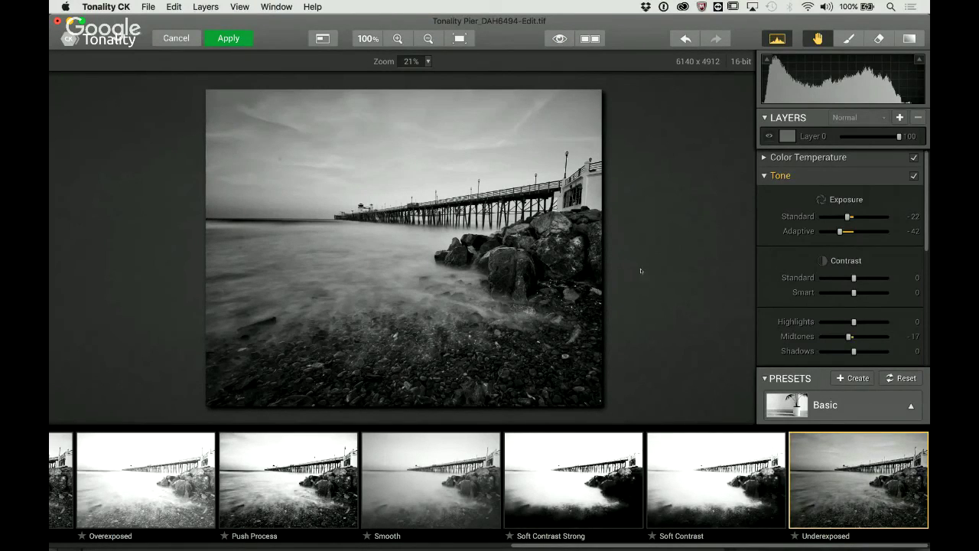
# Step: Reduce the Underexposed preset's strength to 85 and add a new layer above Layer 0
pyautogui.moveTo(857, 489)
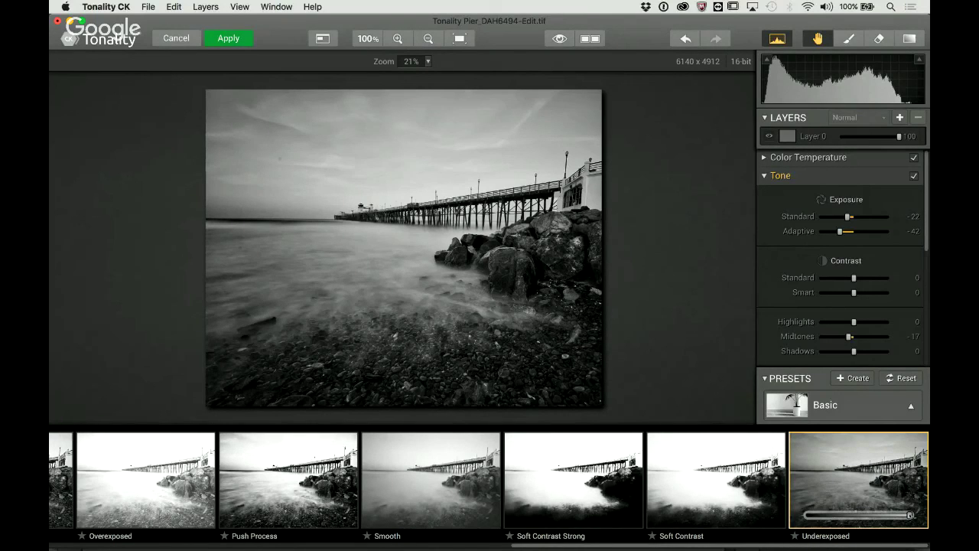
pyautogui.moveTo(911, 515); pyautogui.dragTo(894, 515)
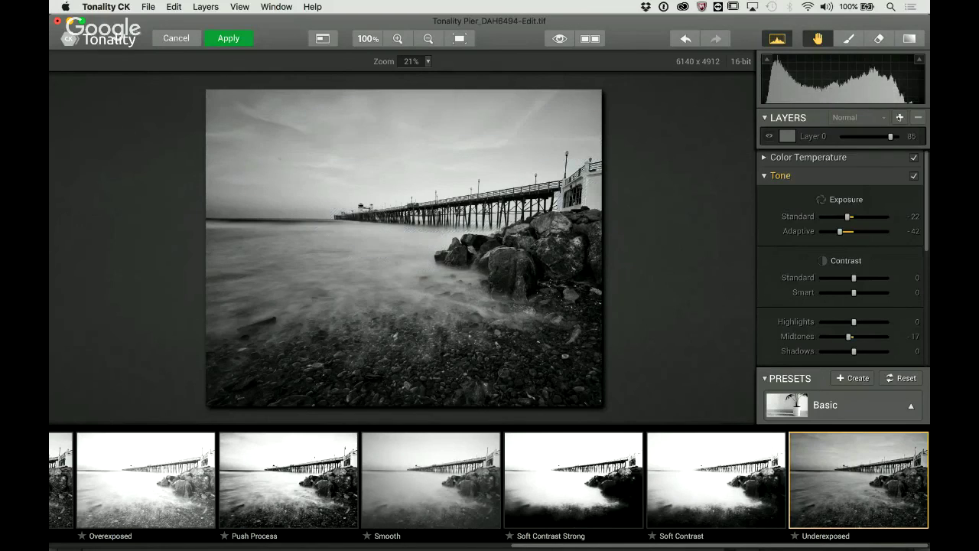
pyautogui.click(899, 117)
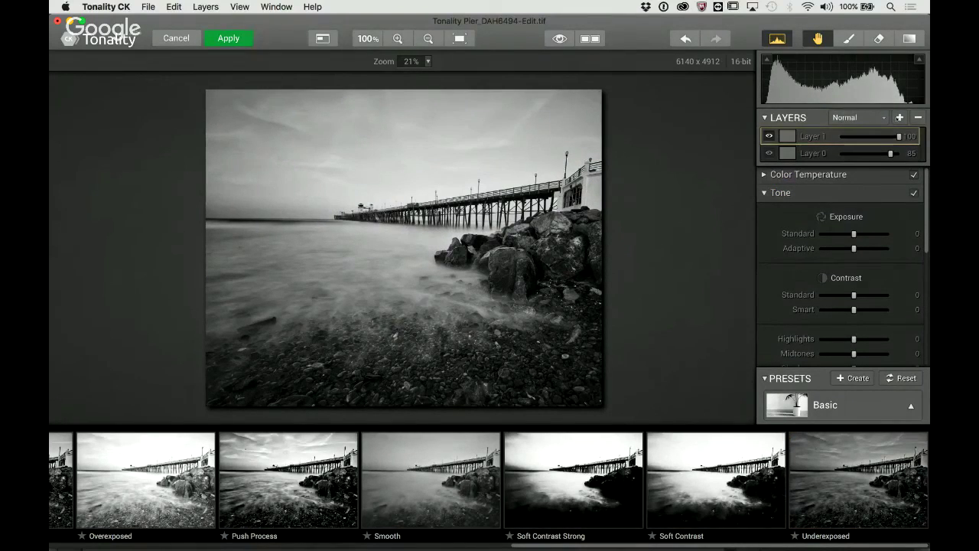
# Step: Try the Underexposed preset on the new layer at 100 opacity and reset the layer's adjustments
pyautogui.click(847, 486)
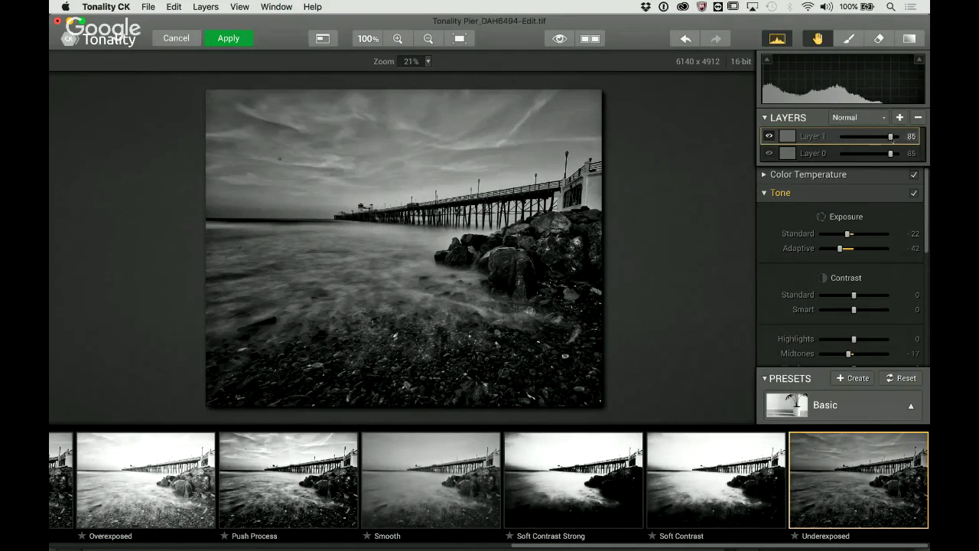
pyautogui.moveTo(891, 136)
pyautogui.mouseDown()
pyautogui.moveTo(882, 136)
pyautogui.moveTo(903, 138)
pyautogui.mouseUp()
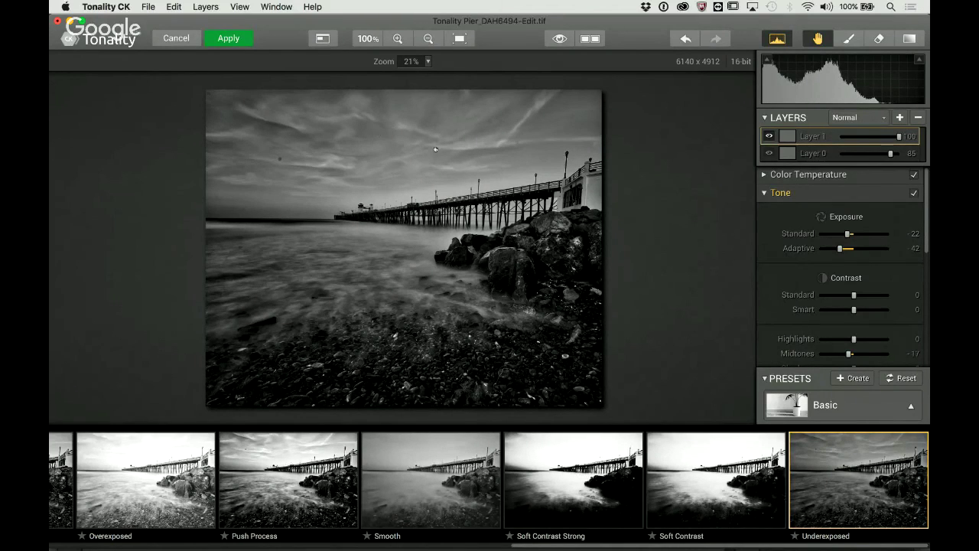
pyautogui.moveTo(862, 484)
pyautogui.click(905, 379)
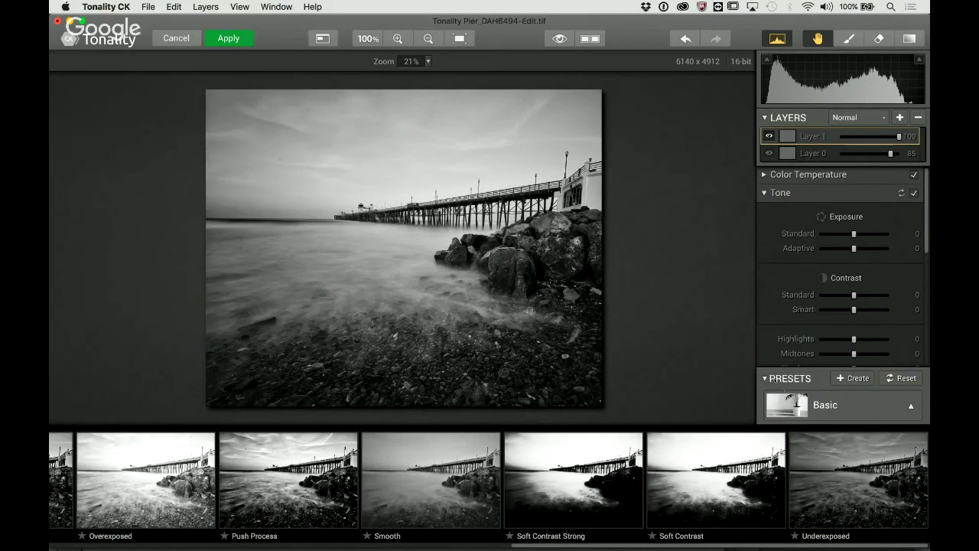
# Step: Set the new layer's exposure to -27 Standard and -7 Adaptive, and its contrast to +7 Standard and +49 Smart
pyautogui.click(770, 378)
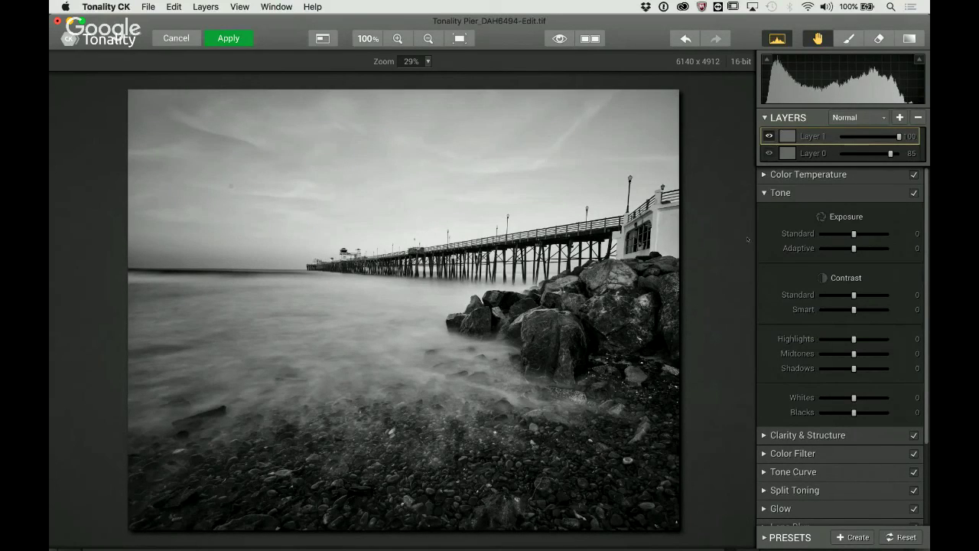
pyautogui.moveTo(852, 233); pyautogui.dragTo(843, 235)
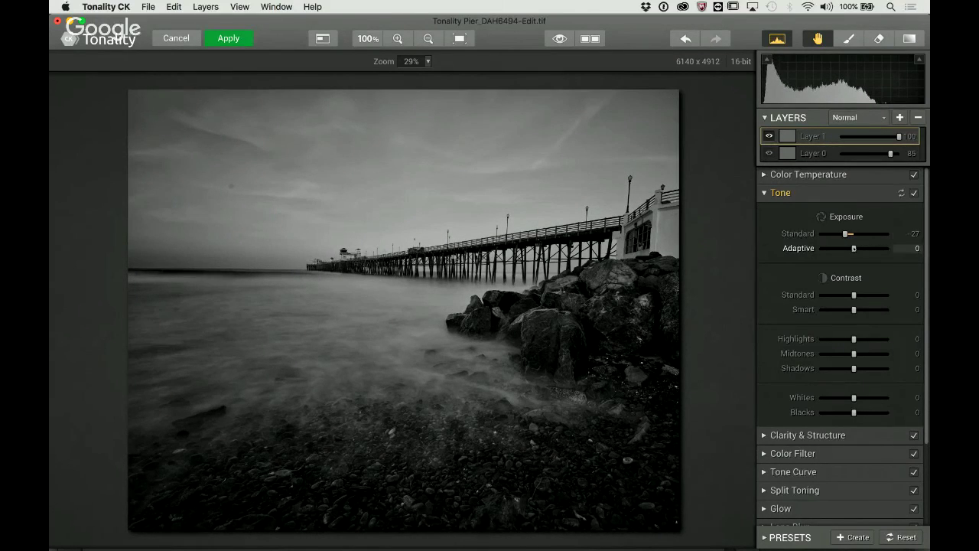
pyautogui.moveTo(854, 248); pyautogui.dragTo(851, 247)
pyautogui.moveTo(854, 309)
pyautogui.mouseDown()
pyautogui.moveTo(871, 309)
pyautogui.moveTo(857, 298)
pyautogui.mouseUp()
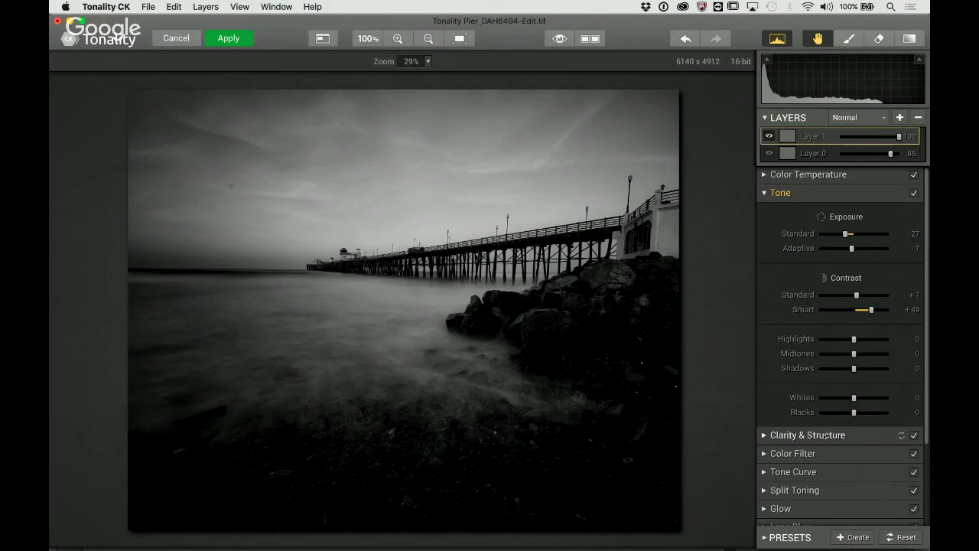
# Step: Set the new layer's Clarity to +51 and Structure amount to +23, and reopen its Tone adjustments
pyautogui.click(807, 435)
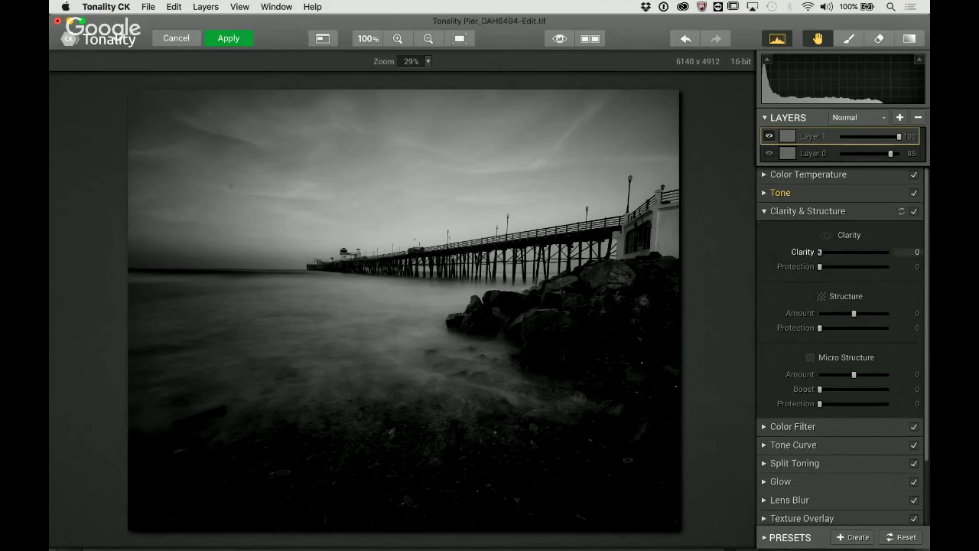
pyautogui.moveTo(821, 252); pyautogui.dragTo(861, 252)
pyautogui.moveTo(854, 313); pyautogui.dragTo(862, 313)
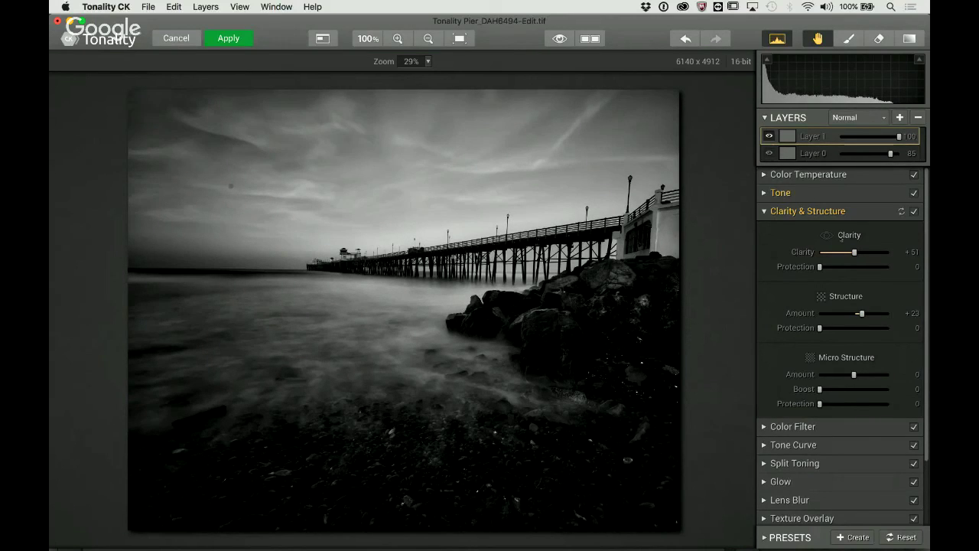
pyautogui.click(797, 197)
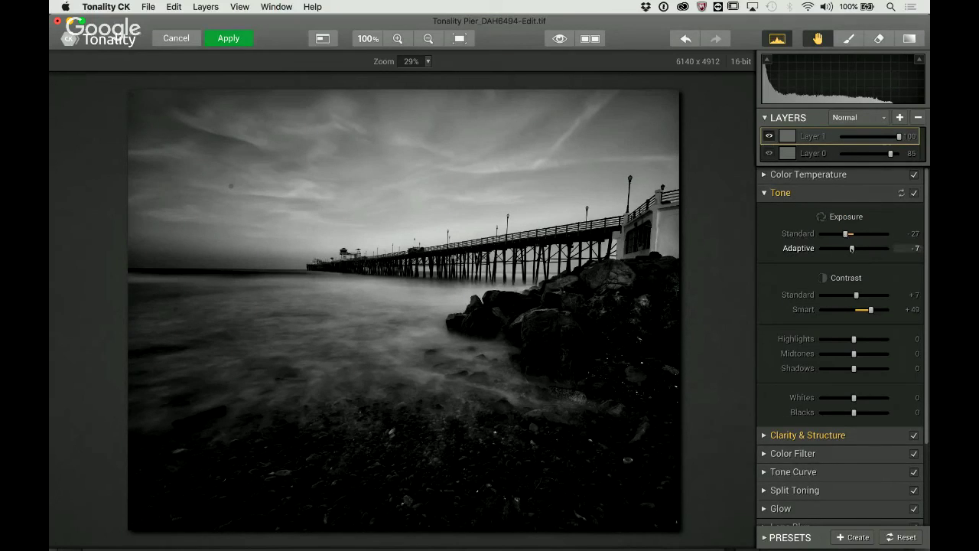
# Step: Set Layer 1's exposure to -40 Standard and -18 Adaptive, and give the layer a luminosity mask
pyautogui.moveTo(851, 249); pyautogui.dragTo(839, 235)
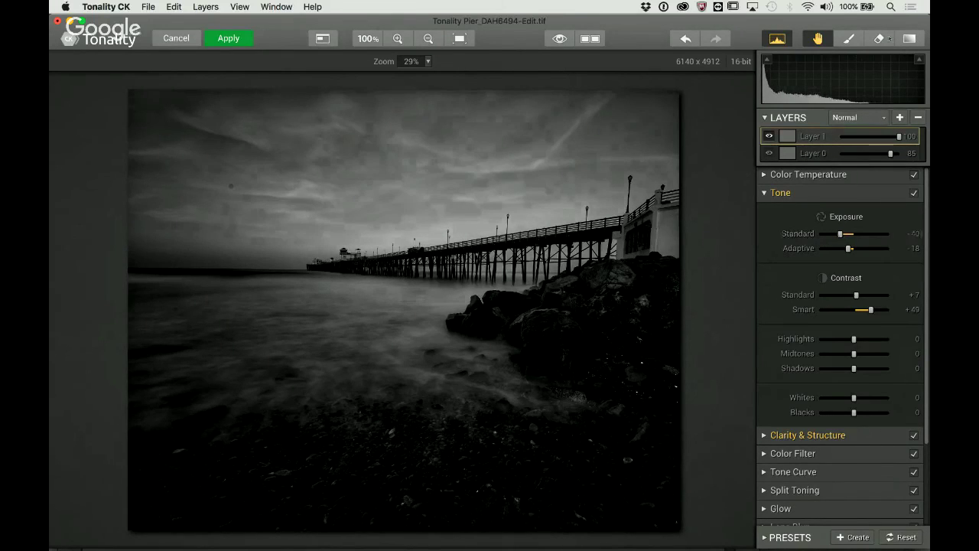
pyautogui.click(908, 38)
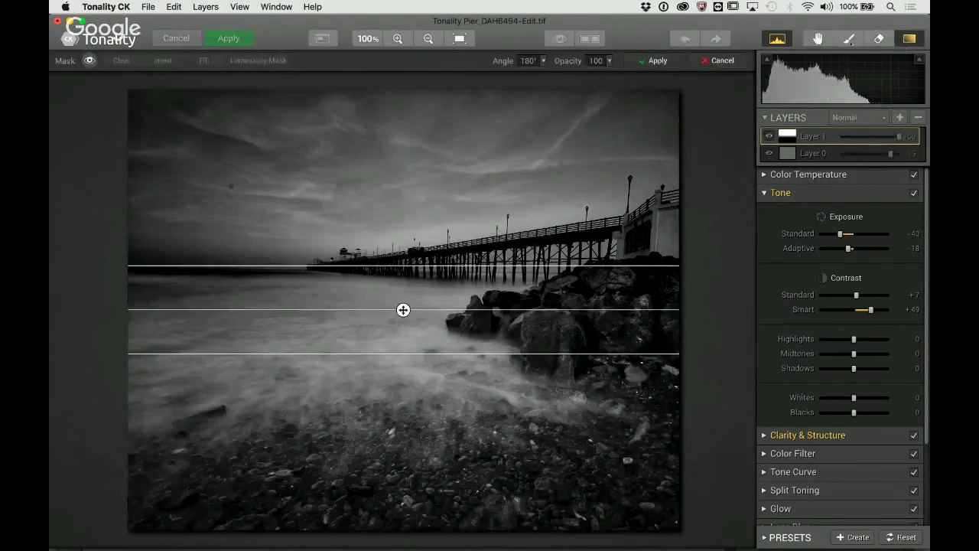
pyautogui.click(849, 38)
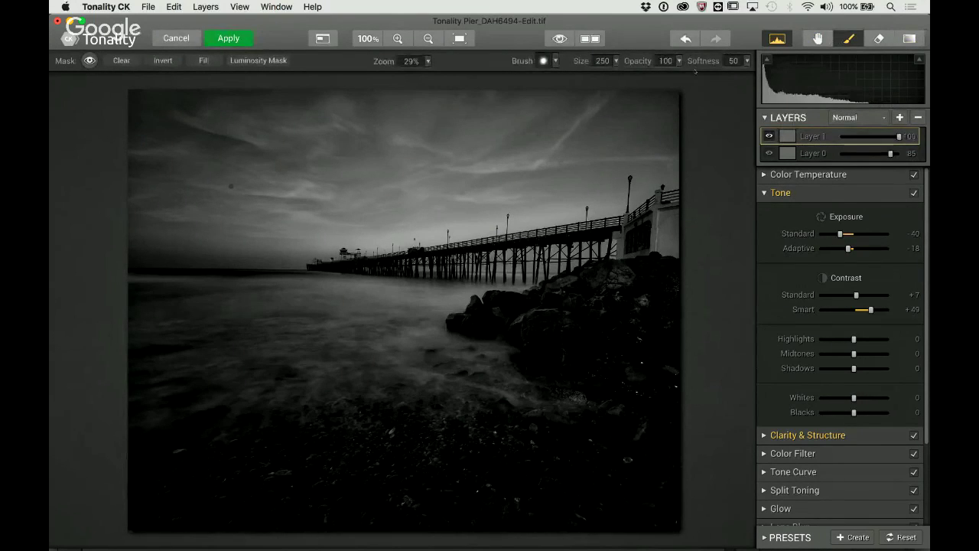
pyautogui.click(254, 61)
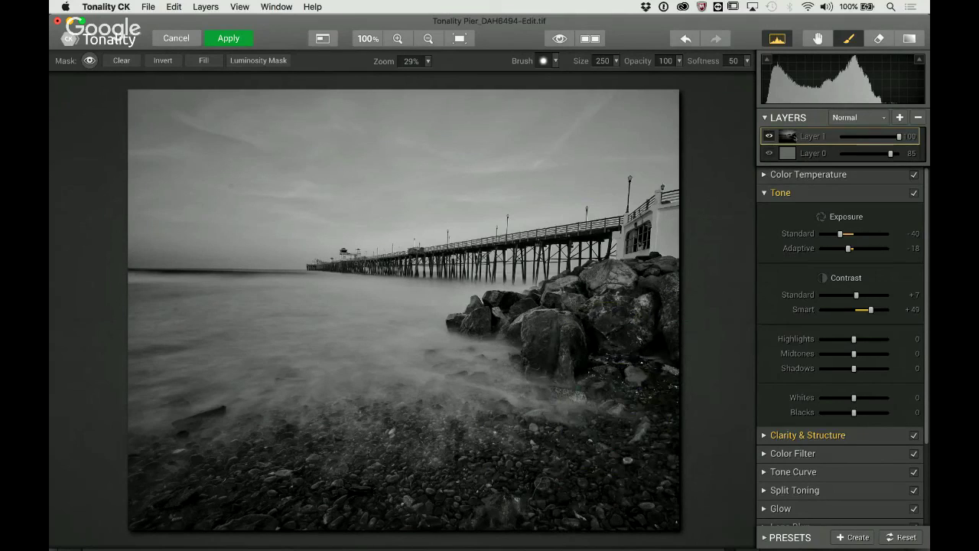
# Step: Set Layer 1's Standard exposure to -28 and Standard contrast to +31, and apply a gradient mask centred just above the horizon
pyautogui.moveTo(840, 233)
pyautogui.mouseDown()
pyautogui.moveTo(831, 233)
pyautogui.moveTo(845, 233)
pyautogui.mouseUp()
pyautogui.moveTo(856, 294); pyautogui.dragTo(865, 295)
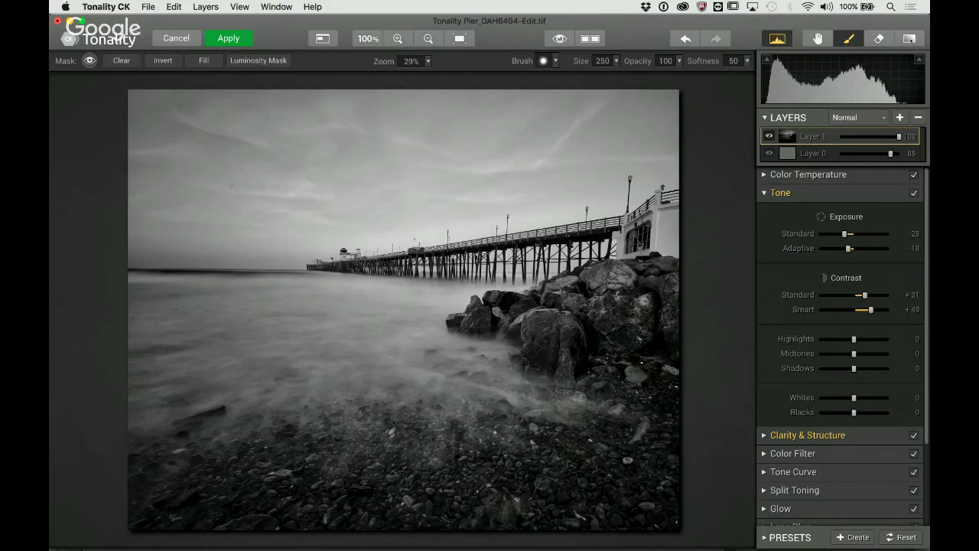
pyautogui.press('g')
pyautogui.moveTo(403, 311); pyautogui.dragTo(403, 244)
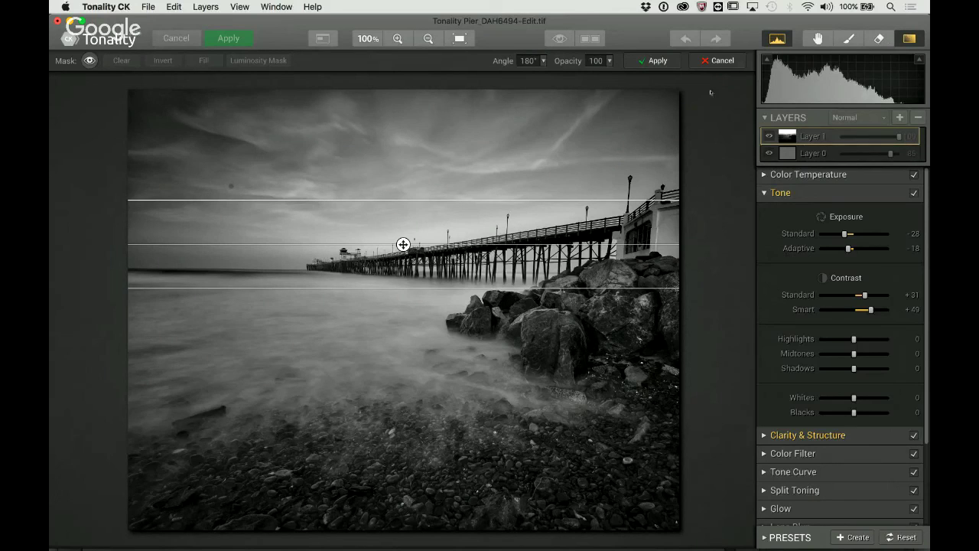
pyautogui.click(654, 61)
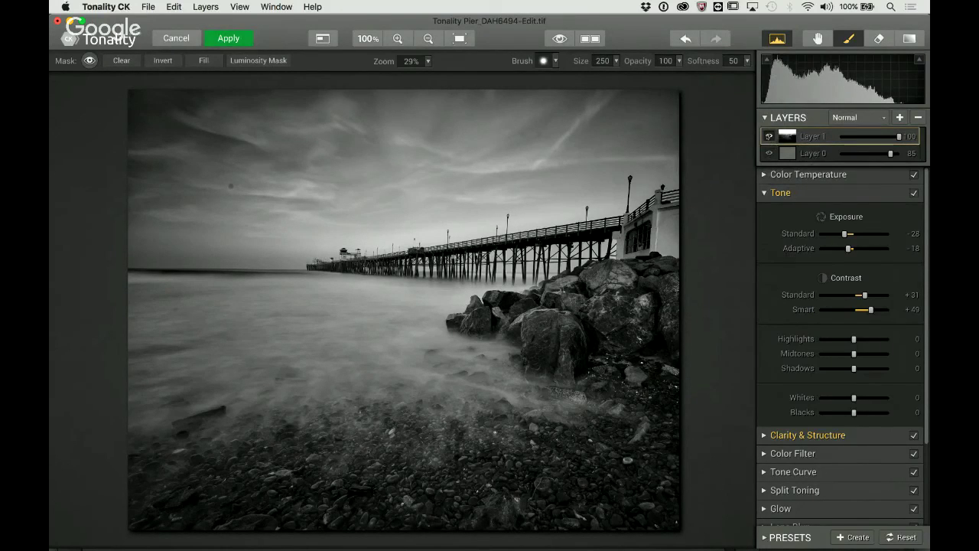
# Step: Compare the photo with and without Layer 1, and reduce the layer's opacity to 76
pyautogui.click(768, 136)
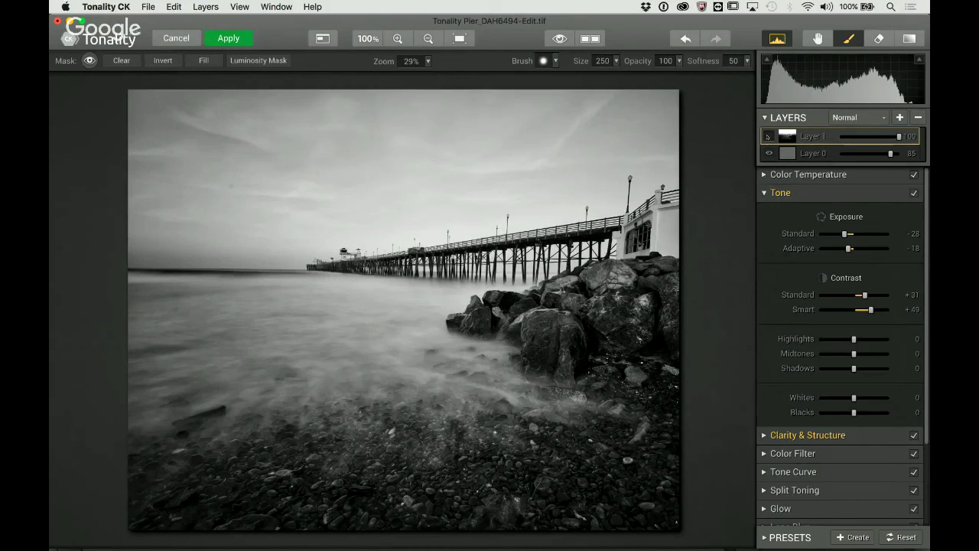
pyautogui.click(768, 136)
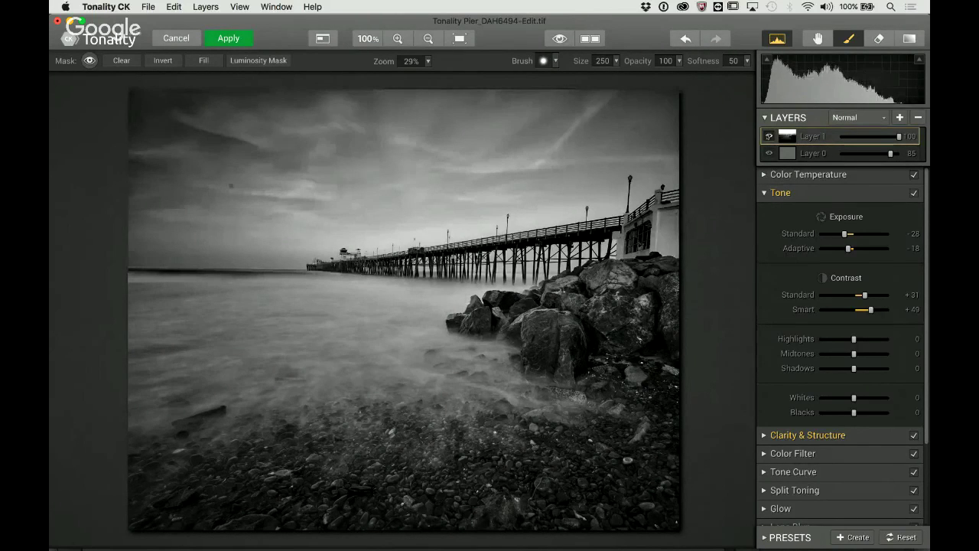
pyautogui.click(768, 136)
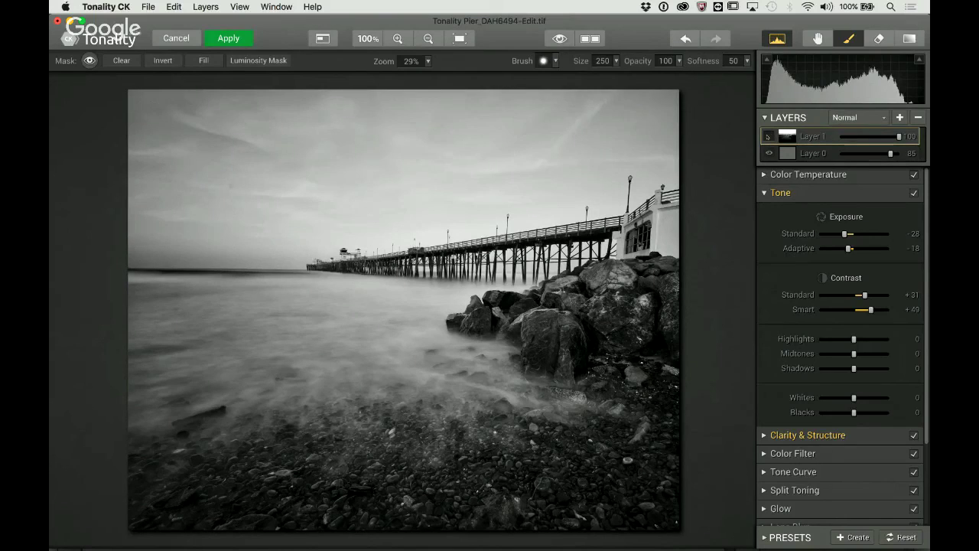
pyautogui.click(768, 136)
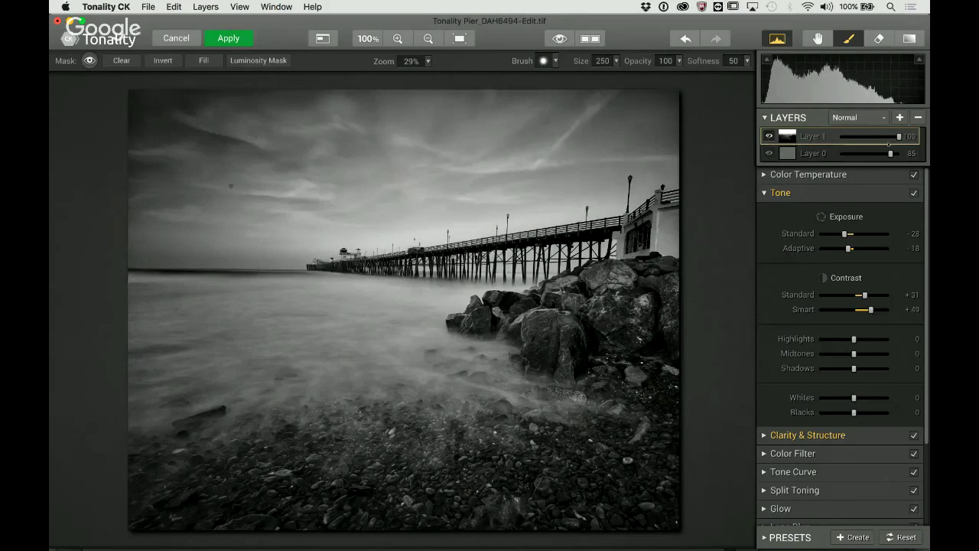
pyautogui.moveTo(900, 136); pyautogui.dragTo(885, 137)
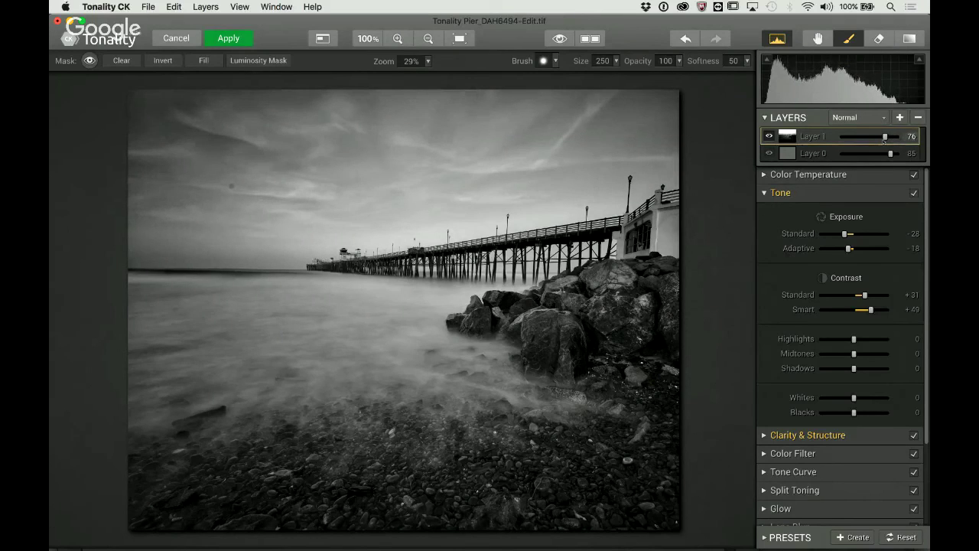
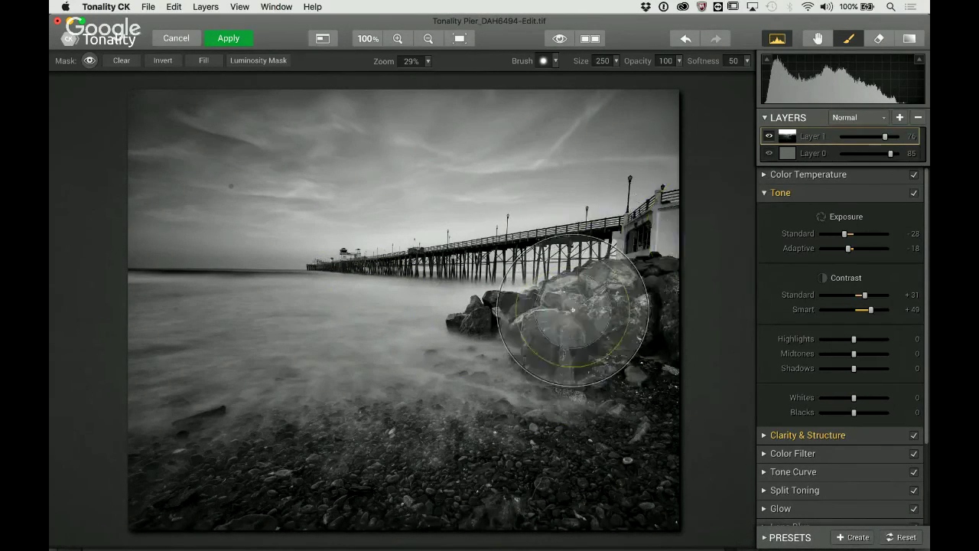
# Step: Add a new layer above Layer 1, raise its Clarity and Structure, and set its Adaptive exposure to -37
pyautogui.click(899, 118)
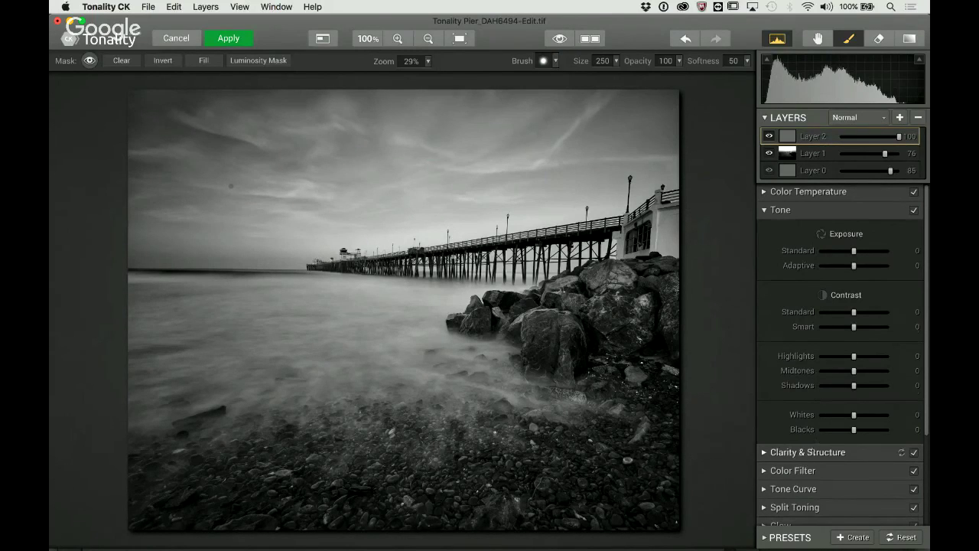
pyautogui.click(803, 452)
pyautogui.moveTo(820, 270); pyautogui.dragTo(859, 270)
pyautogui.moveTo(853, 330); pyautogui.dragTo(869, 329)
pyautogui.click(820, 211)
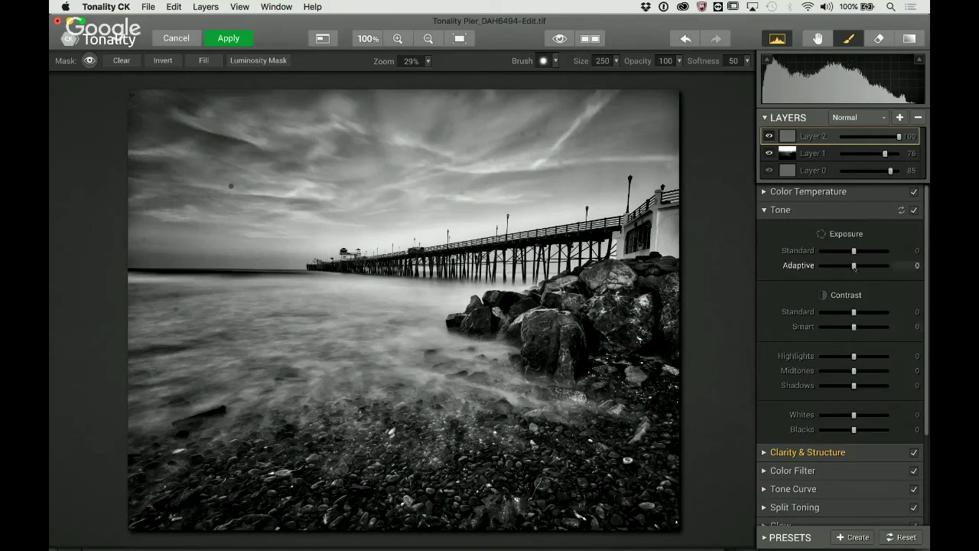
pyautogui.moveTo(853, 265); pyautogui.dragTo(841, 265)
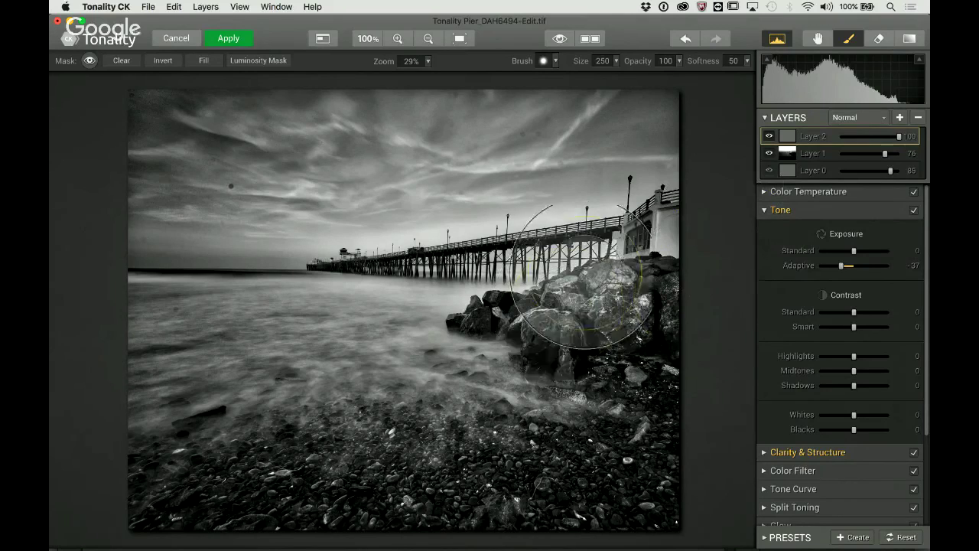
# Step: Paint Layer 2's effect onto the rocks beside the pier, using progressively smaller brush sizes toward their edges
pyautogui.press('super+bracketleft')
pyautogui.press('super+bracketleft')
pyautogui.press('super+bracketleft')
pyautogui.press('super+bracketleft')
pyautogui.press('super+bracketleft')
pyautogui.click(550, 357)
pyautogui.moveTo(551, 357)
pyautogui.mouseDown()
pyautogui.moveTo(672, 324)
pyautogui.moveTo(636, 289)
pyautogui.moveTo(580, 304)
pyautogui.mouseUp()
pyautogui.press('super+bracketleft')
pyautogui.press('super+bracketleft')
pyautogui.press('super+bracketleft')
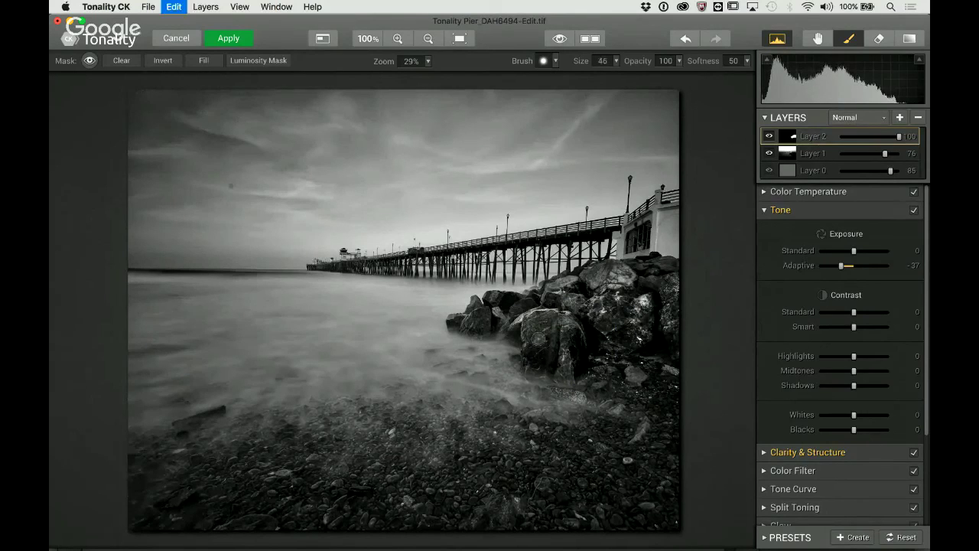
pyautogui.moveTo(527, 342)
pyautogui.mouseDown()
pyautogui.moveTo(460, 324)
pyautogui.moveTo(478, 322)
pyautogui.moveTo(480, 303)
pyautogui.moveTo(516, 320)
pyautogui.moveTo(550, 297)
pyautogui.moveTo(666, 266)
pyautogui.moveTo(677, 356)
pyautogui.moveTo(586, 317)
pyautogui.moveTo(615, 319)
pyautogui.moveTo(559, 351)
pyautogui.moveTo(550, 373)
pyautogui.moveTo(534, 371)
pyautogui.moveTo(554, 381)
pyautogui.moveTo(524, 342)
pyautogui.moveTo(489, 335)
pyautogui.moveTo(578, 305)
pyautogui.moveTo(601, 274)
pyautogui.moveTo(646, 273)
pyautogui.moveTo(653, 255)
pyautogui.mouseUp()
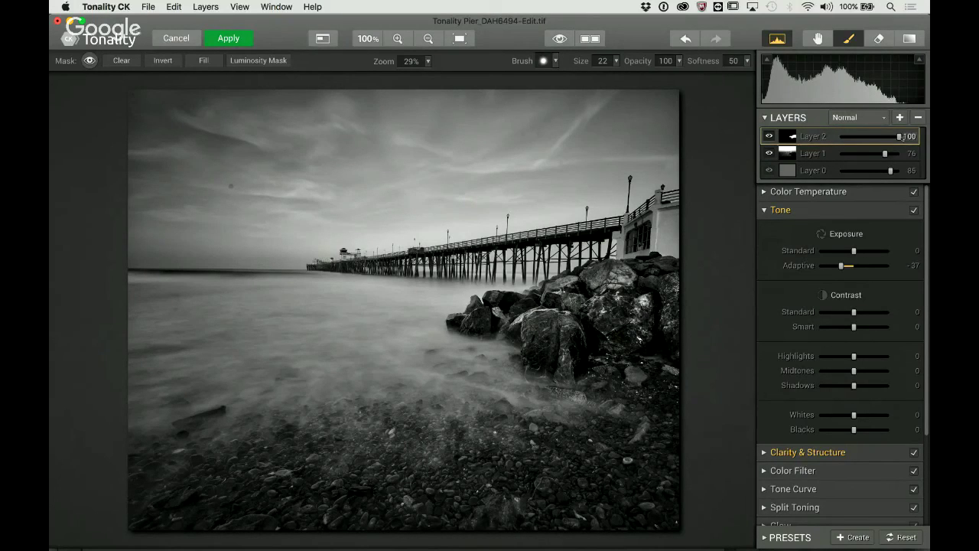
# Step: Reduce Layer 2's opacity to 69 and add a new layer above it
pyautogui.moveTo(899, 136); pyautogui.dragTo(892, 136)
pyautogui.moveTo(856, 97)
pyautogui.click(899, 119)
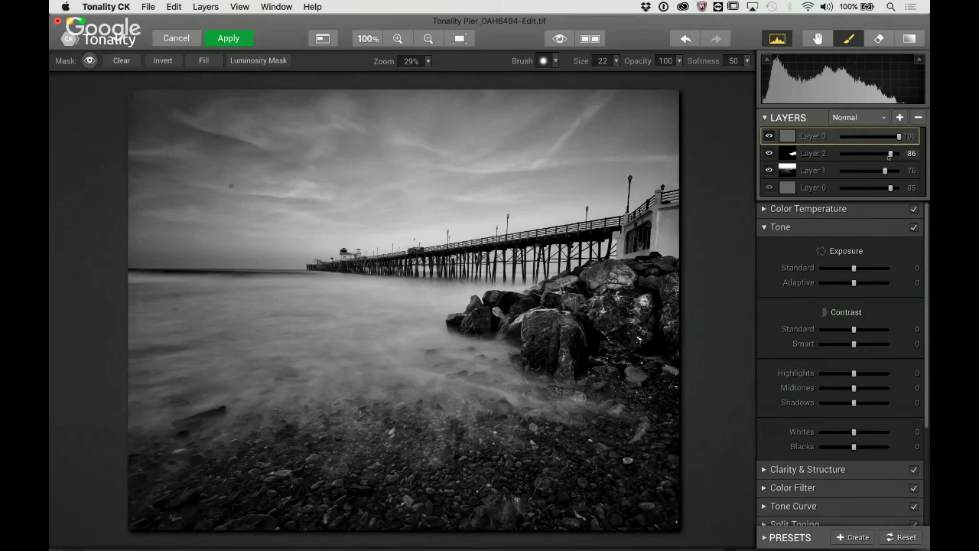
pyautogui.moveTo(891, 154)
pyautogui.mouseDown()
pyautogui.moveTo(878, 154)
pyautogui.moveTo(889, 154)
pyautogui.mouseUp()
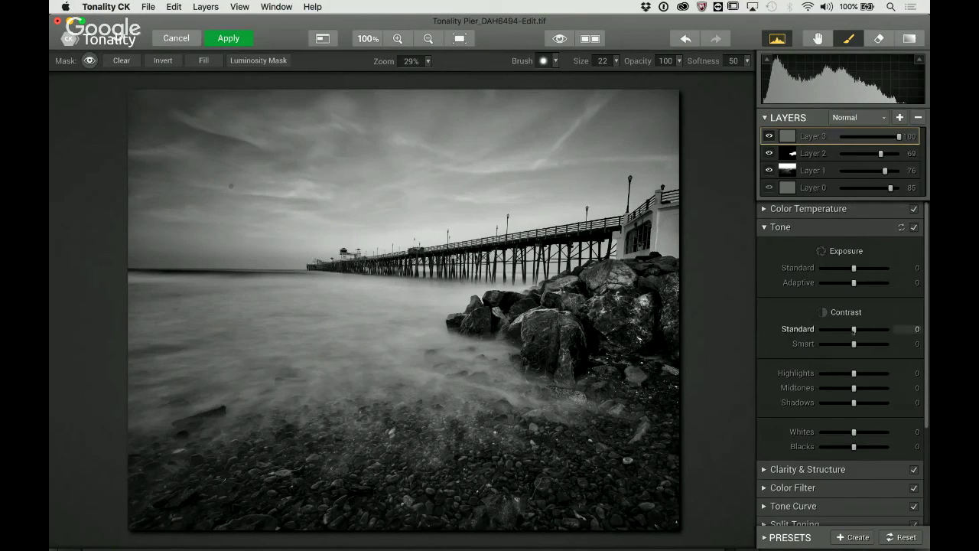
# Step: Set Layer 3's contrast to +27 Standard and +24 Smart, and its Highlights to +72
pyautogui.scroll(-1, 844, 376)
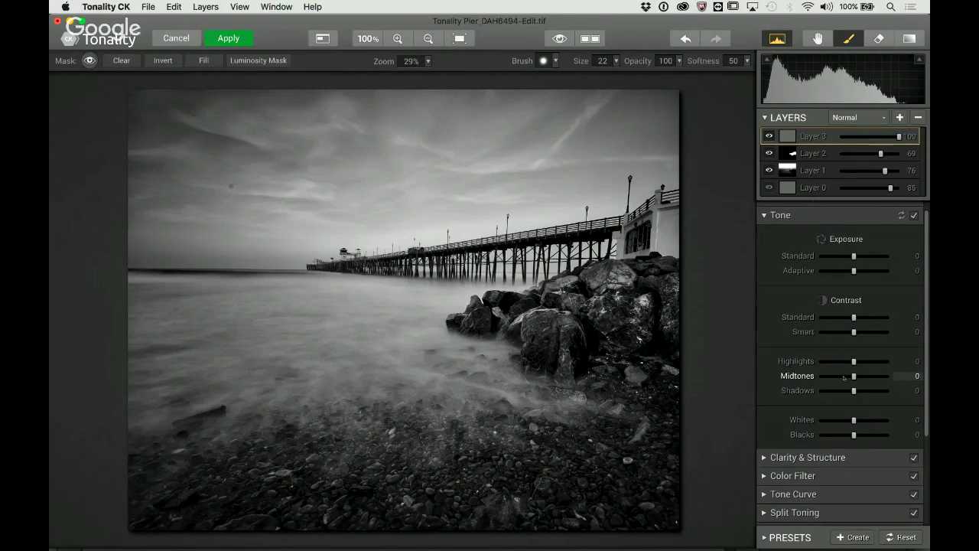
pyautogui.moveTo(853, 332); pyautogui.dragTo(863, 316)
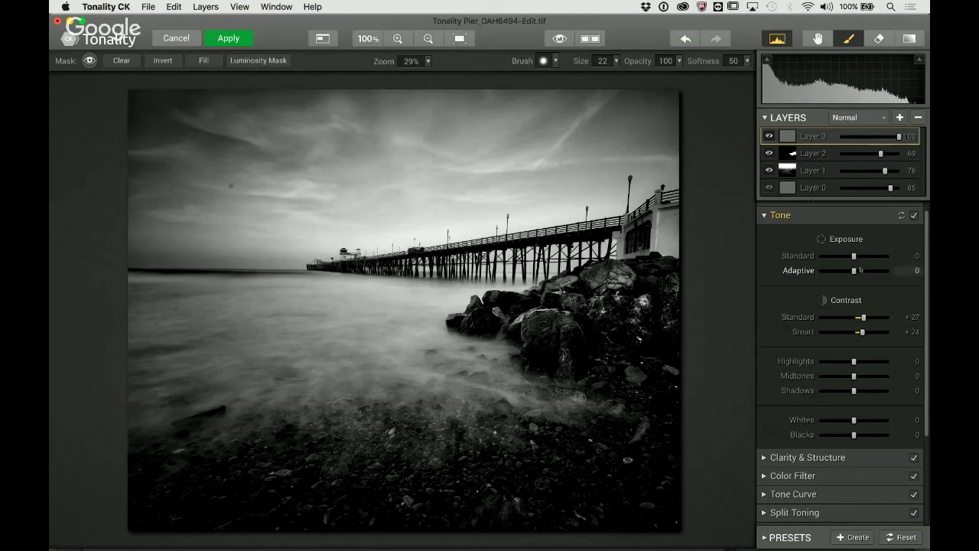
pyautogui.moveTo(854, 361); pyautogui.dragTo(879, 361)
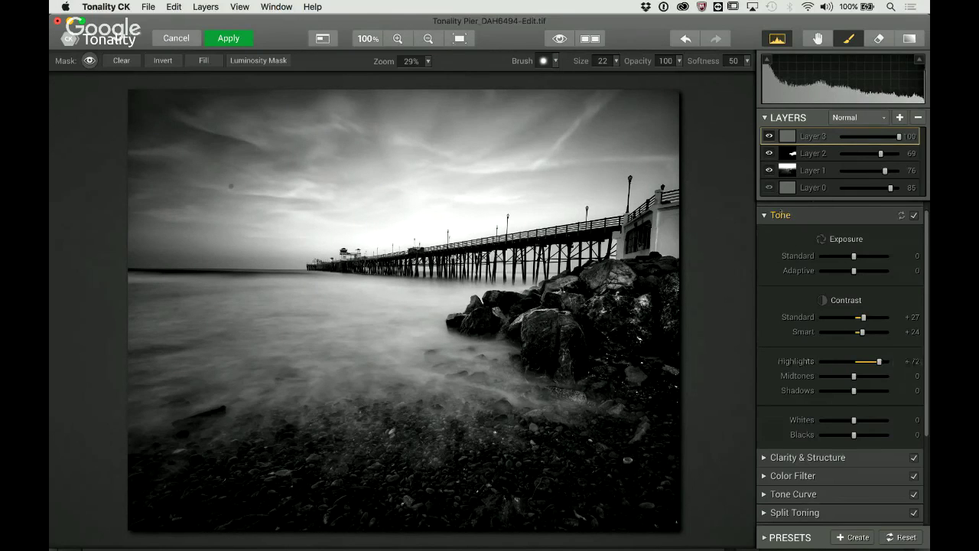
# Step: Set Layer 3's Glow to Amount +34, Smooth -33 and Threshold -100
pyautogui.click(778, 215)
pyautogui.click(781, 319)
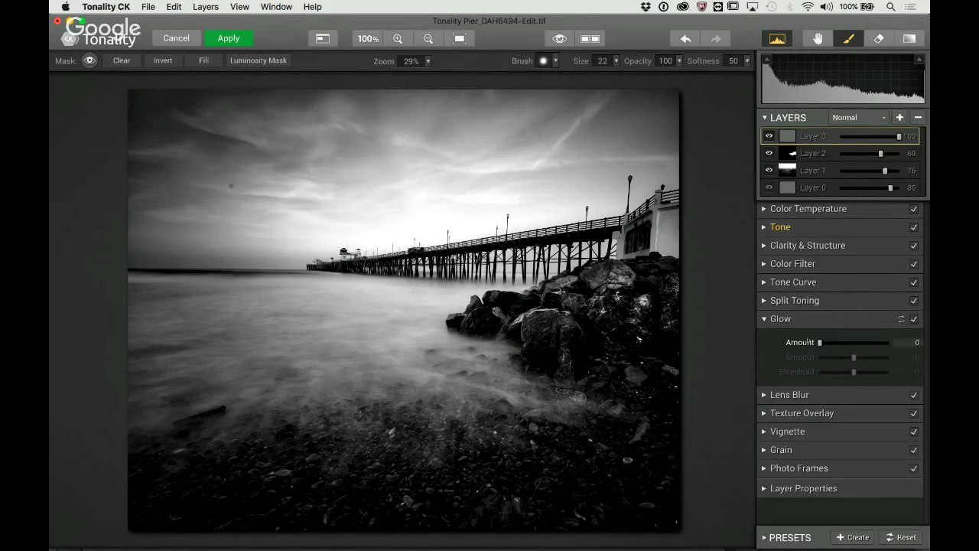
pyautogui.moveTo(820, 342); pyautogui.dragTo(809, 372)
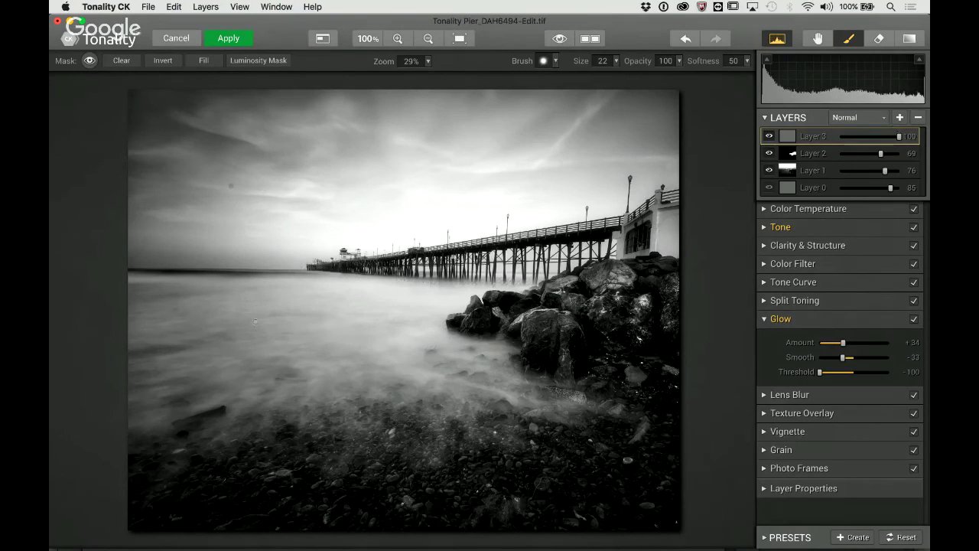
# Step: Paint Layer 3's brightening and glow over the misty water with an enlarged brush
pyautogui.press(']')
pyautogui.press(']')
pyautogui.press(']')
pyautogui.moveTo(131, 405)
pyautogui.mouseDown()
pyautogui.moveTo(230, 374)
pyautogui.moveTo(171, 355)
pyautogui.moveTo(217, 345)
pyautogui.moveTo(140, 312)
pyautogui.moveTo(169, 303)
pyautogui.moveTo(126, 297)
pyautogui.moveTo(253, 315)
pyautogui.moveTo(409, 305)
pyautogui.moveTo(390, 316)
pyautogui.moveTo(391, 332)
pyautogui.moveTo(499, 377)
pyautogui.moveTo(493, 382)
pyautogui.moveTo(534, 406)
pyautogui.moveTo(421, 370)
pyautogui.moveTo(438, 396)
pyautogui.moveTo(412, 443)
pyautogui.moveTo(345, 346)
pyautogui.moveTo(334, 371)
pyautogui.moveTo(249, 408)
pyautogui.moveTo(364, 411)
pyautogui.mouseUp()
pyautogui.press(']')
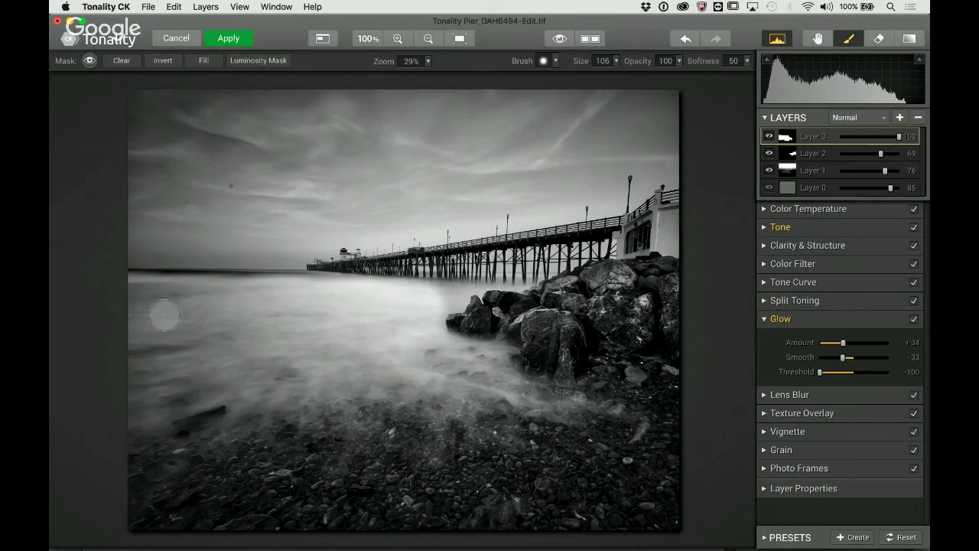
# Step: Extend Layer 3's mask with a smaller brush over the water between the pier and the rocks, and reduce the brush size to 10
pyautogui.press('[')
pyautogui.press('[')
pyautogui.press('[')
pyautogui.press('[')
pyautogui.press('[')
pyautogui.press('[')
pyautogui.press('[')
pyautogui.moveTo(434, 292); pyautogui.dragTo(527, 289)
pyautogui.press('[')
pyautogui.press('[')
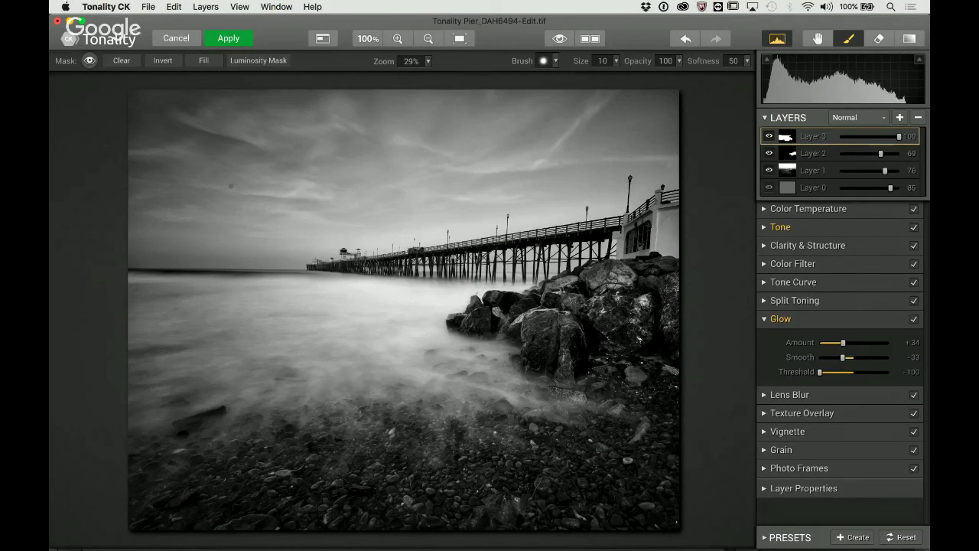
pyautogui.press(']')
pyautogui.press(']')
pyautogui.press(']')
pyautogui.press('[')
pyautogui.press('[')
pyautogui.press('[')
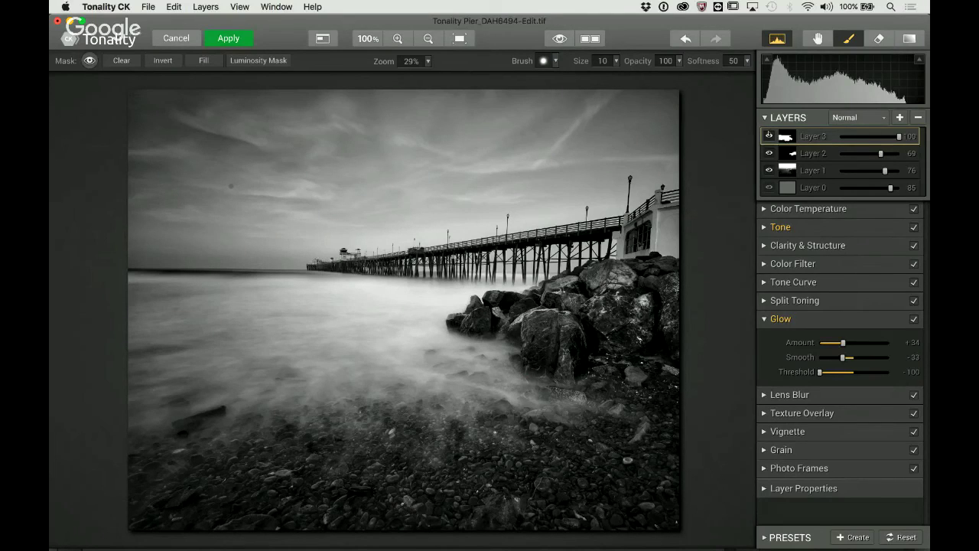
# Step: Compare the photo with and without Layer 3's effect on the water
pyautogui.click(769, 136)
pyautogui.click(769, 136)
pyautogui.click(768, 137)
pyautogui.click(769, 136)
pyautogui.click(769, 136)
pyautogui.click(770, 136)
# Step: Add a new layer above Layer 3 and set its Standard exposure to -23 and Standard contrast to +18
pyautogui.click(899, 117)
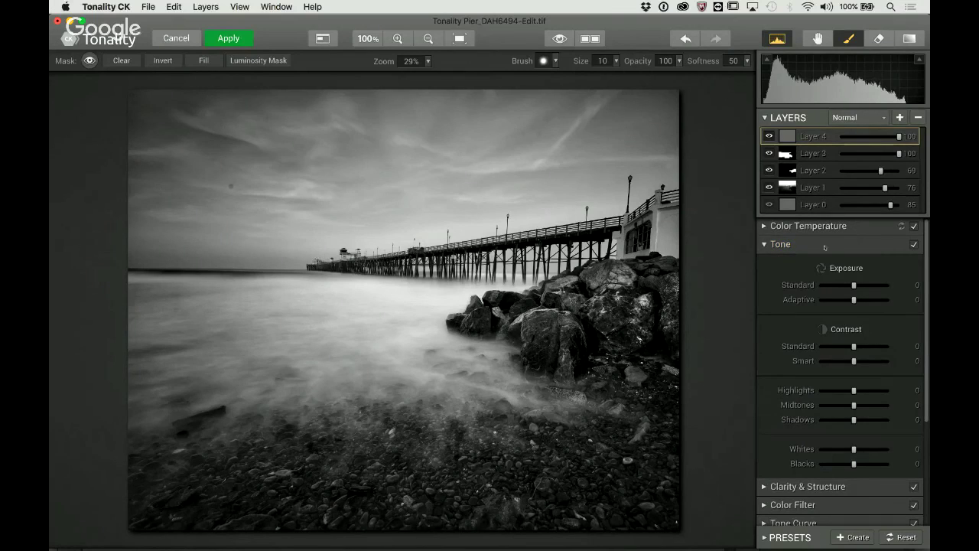
pyautogui.moveTo(853, 285); pyautogui.dragTo(847, 286)
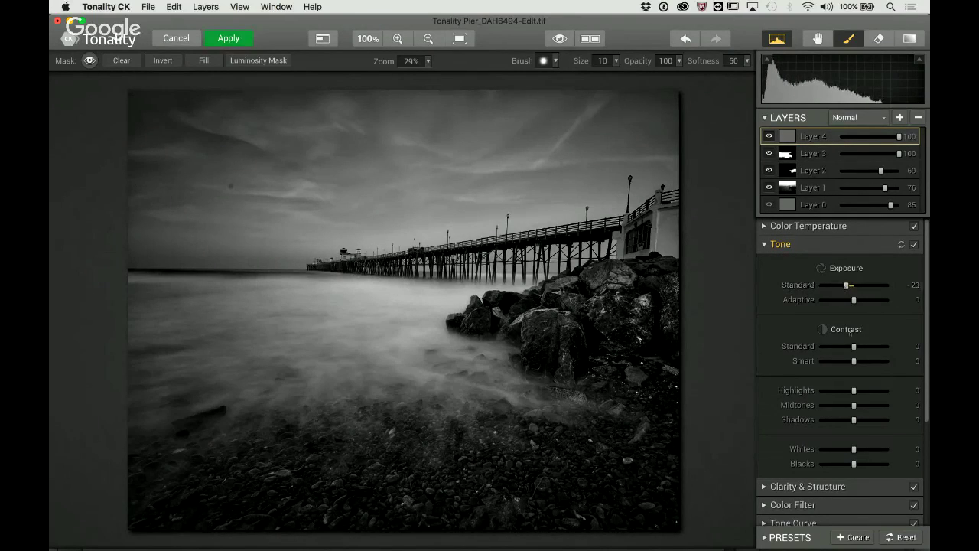
pyautogui.moveTo(854, 346); pyautogui.dragTo(859, 346)
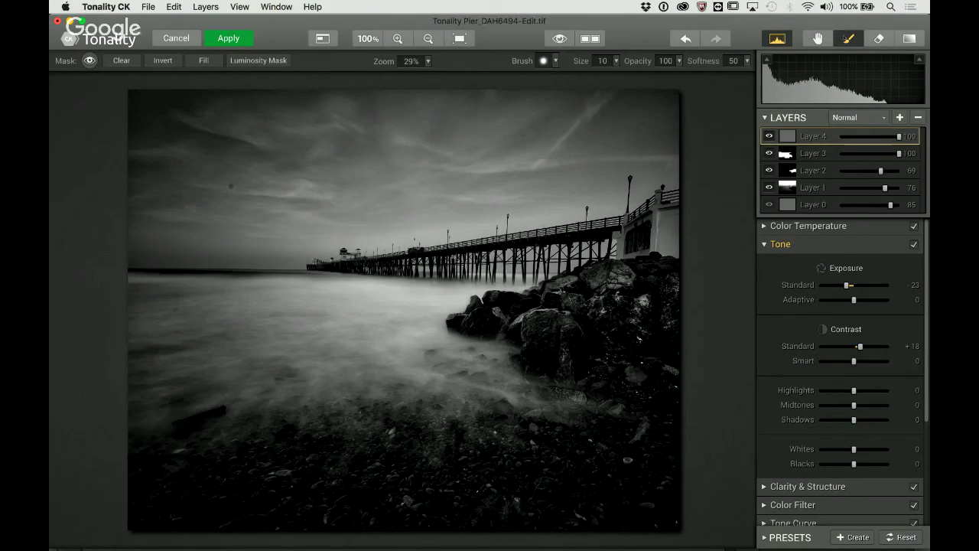
# Step: Paint Layer 4's darkening across the pebbles along the photo's lower edge with a brush of size 130
pyautogui.press(']')
pyautogui.press(']')
pyautogui.press(']')
pyautogui.press(']')
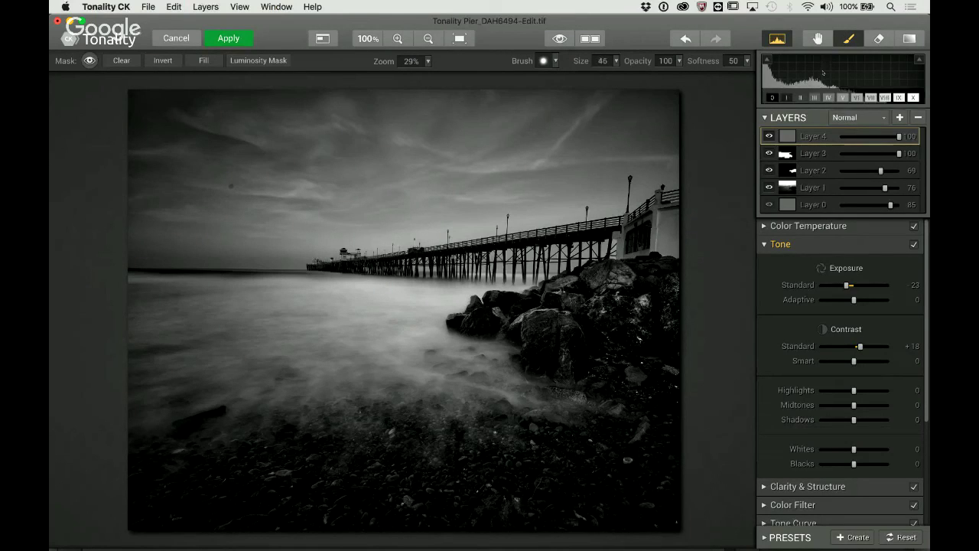
pyautogui.press(']')
pyautogui.press(']')
pyautogui.press(']')
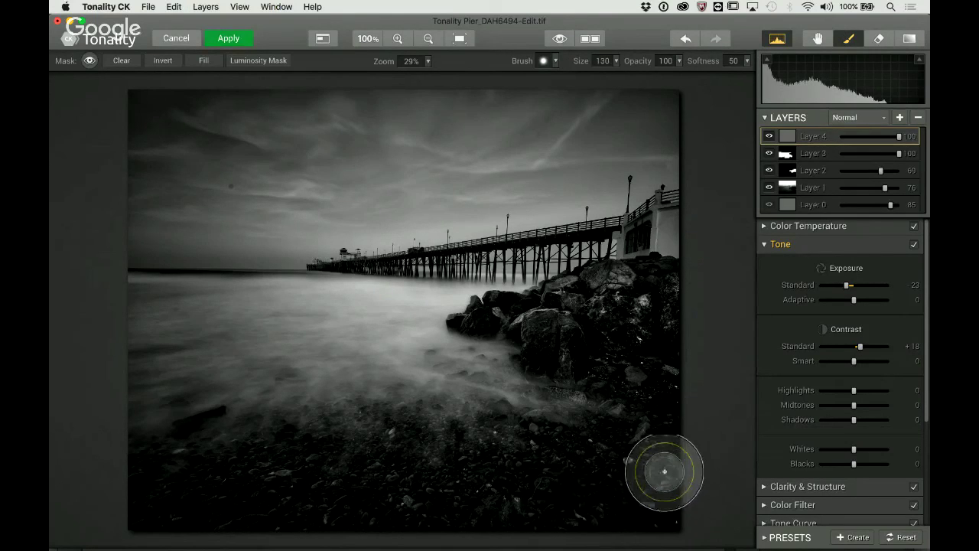
pyautogui.moveTo(666, 448)
pyautogui.mouseDown()
pyautogui.moveTo(641, 495)
pyautogui.moveTo(623, 506)
pyautogui.moveTo(533, 498)
pyautogui.mouseUp()
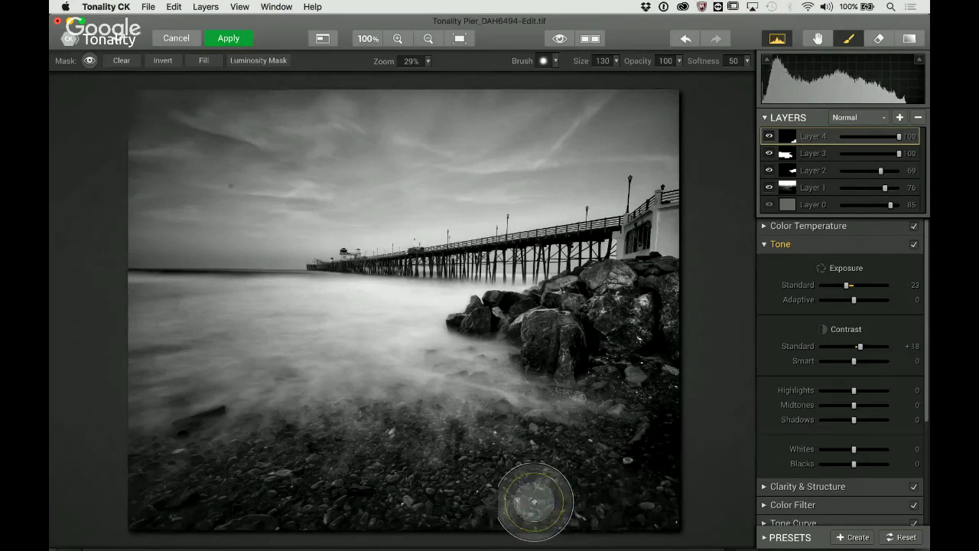
pyautogui.moveTo(600, 520)
pyautogui.mouseDown()
pyautogui.moveTo(564, 471)
pyautogui.moveTo(587, 482)
pyautogui.moveTo(499, 450)
pyautogui.moveTo(472, 483)
pyautogui.moveTo(285, 499)
pyautogui.moveTo(153, 492)
pyautogui.mouseUp()
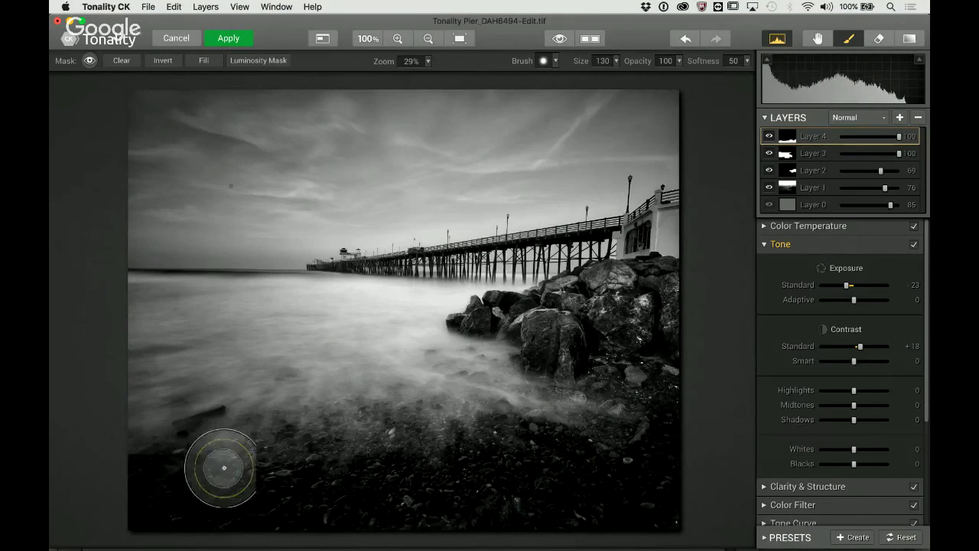
# Step: Finish painting Layer 4's mask over the pebbles, and set the layer's opacity to 63 and Standard exposure to -9
pyautogui.moveTo(257, 464)
pyautogui.mouseDown()
pyautogui.moveTo(339, 461)
pyautogui.moveTo(419, 442)
pyautogui.moveTo(496, 447)
pyautogui.moveTo(574, 476)
pyautogui.moveTo(632, 443)
pyautogui.moveTo(593, 437)
pyautogui.moveTo(631, 409)
pyautogui.moveTo(666, 420)
pyautogui.moveTo(709, 475)
pyautogui.mouseUp()
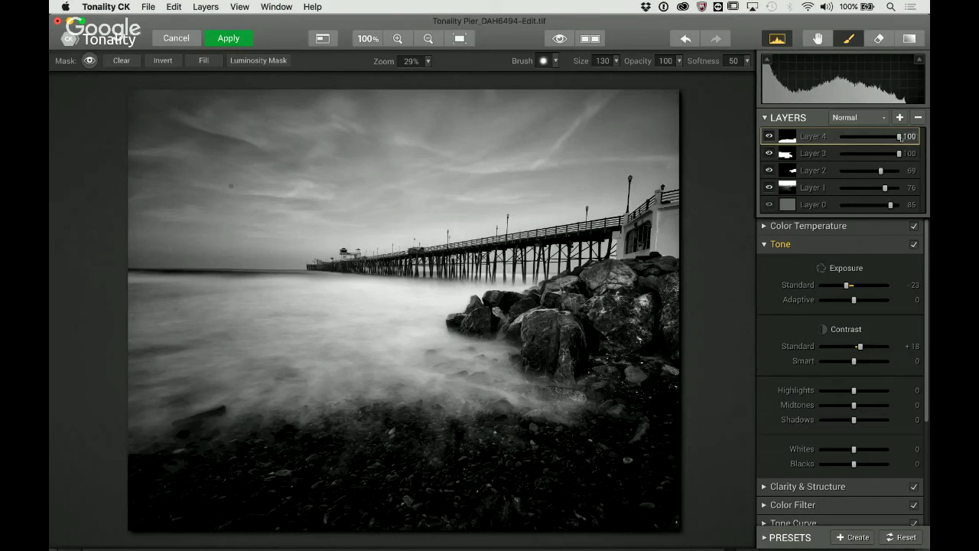
pyautogui.moveTo(899, 136)
pyautogui.mouseDown()
pyautogui.moveTo(851, 136)
pyautogui.moveTo(877, 136)
pyautogui.mouseUp()
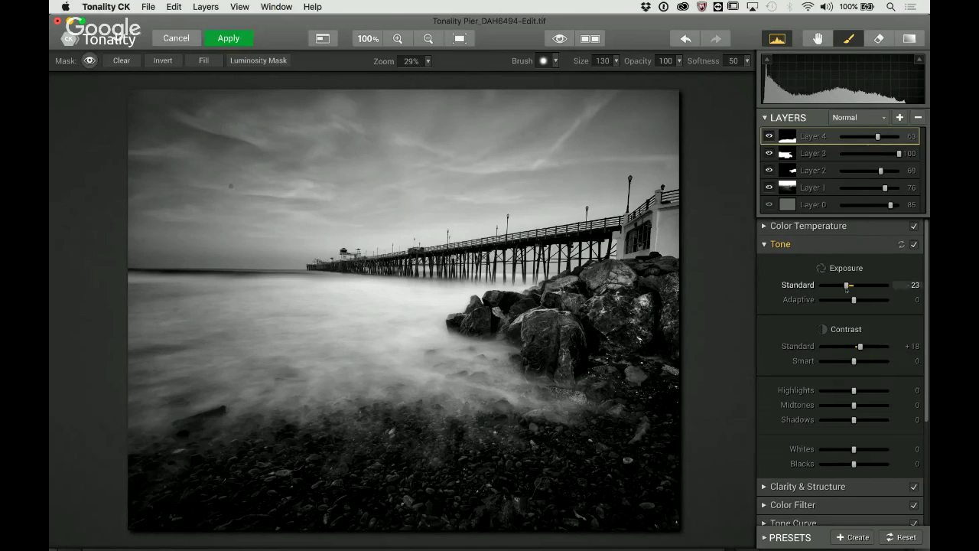
pyautogui.moveTo(848, 284); pyautogui.dragTo(851, 284)
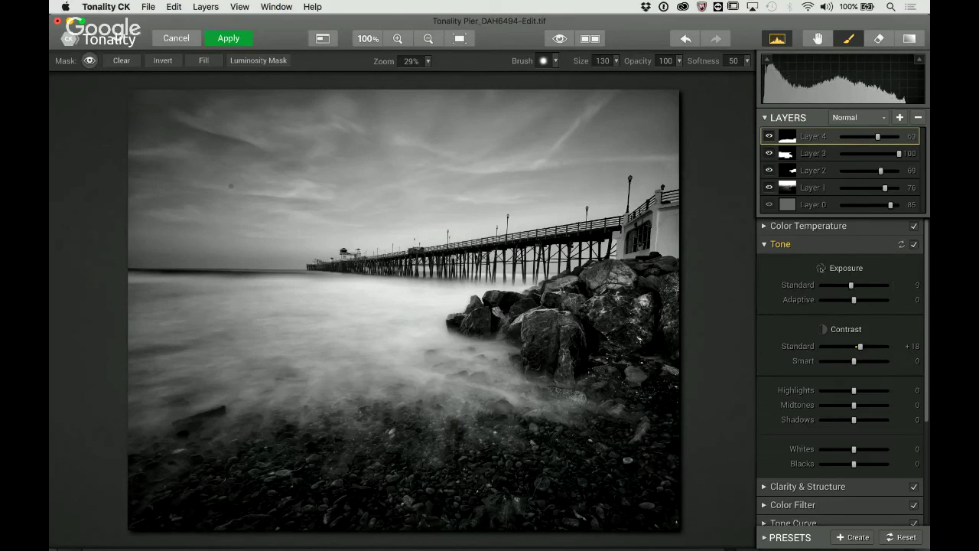
# Step: Set Layer 4's Clarity to +32 and brighten the midtones with its tone curve
pyautogui.click(803, 488)
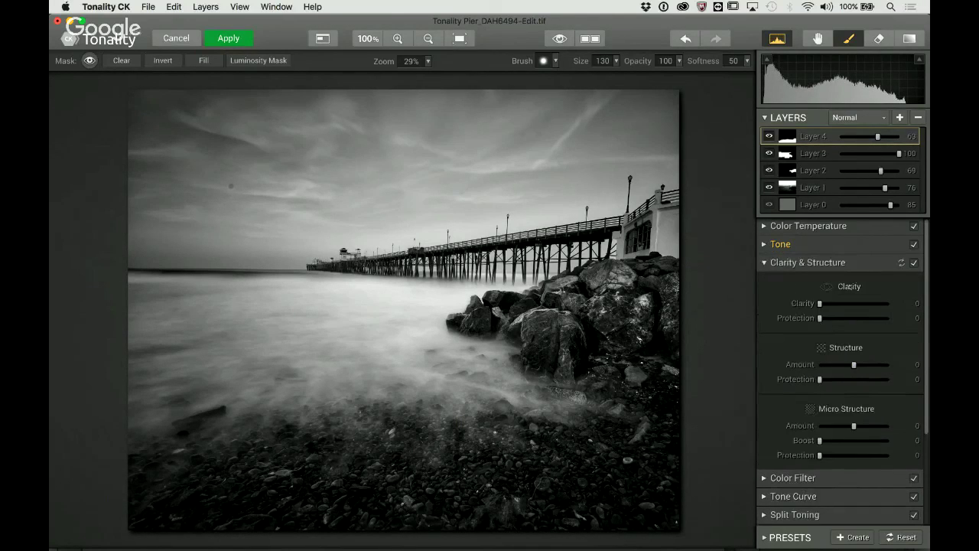
pyautogui.moveTo(820, 303); pyautogui.dragTo(841, 303)
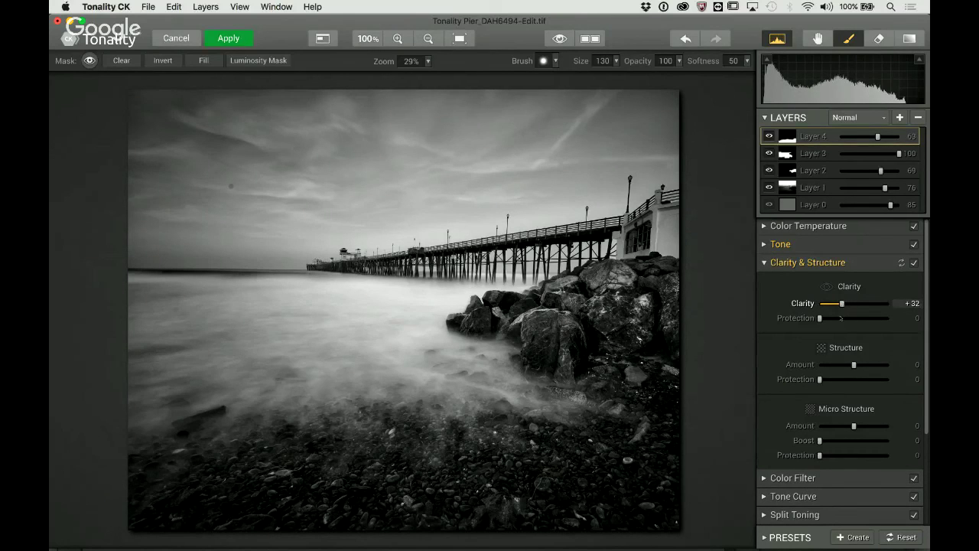
pyautogui.click(803, 498)
pyautogui.moveTo(841, 425); pyautogui.dragTo(835, 425)
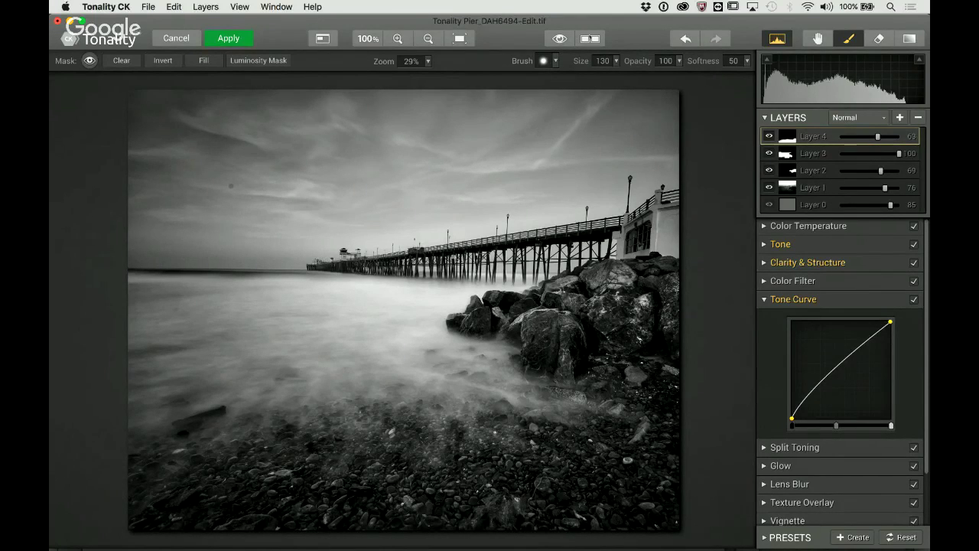
# Step: Compare the original and edited photo side by side, and return to the single view with the hand tool active
pyautogui.click(590, 38)
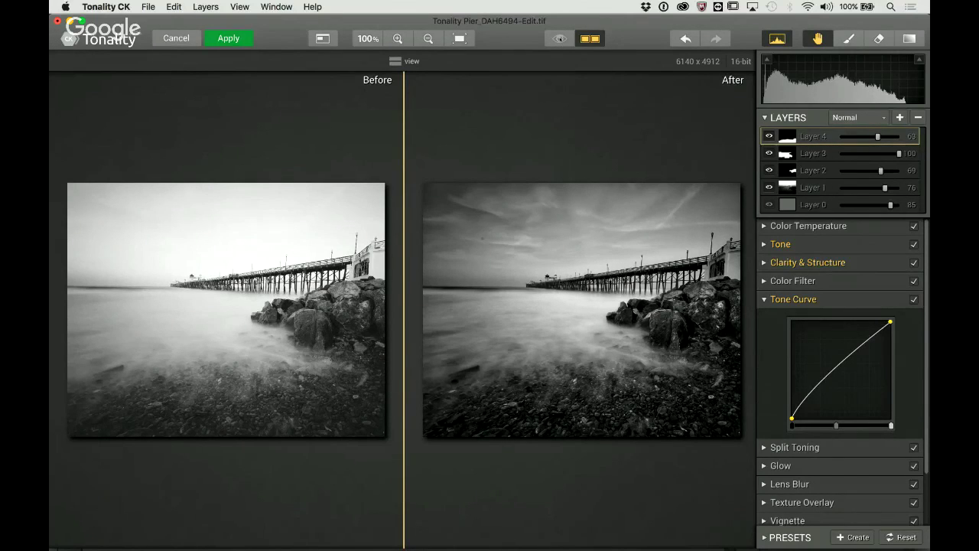
pyautogui.press('b')
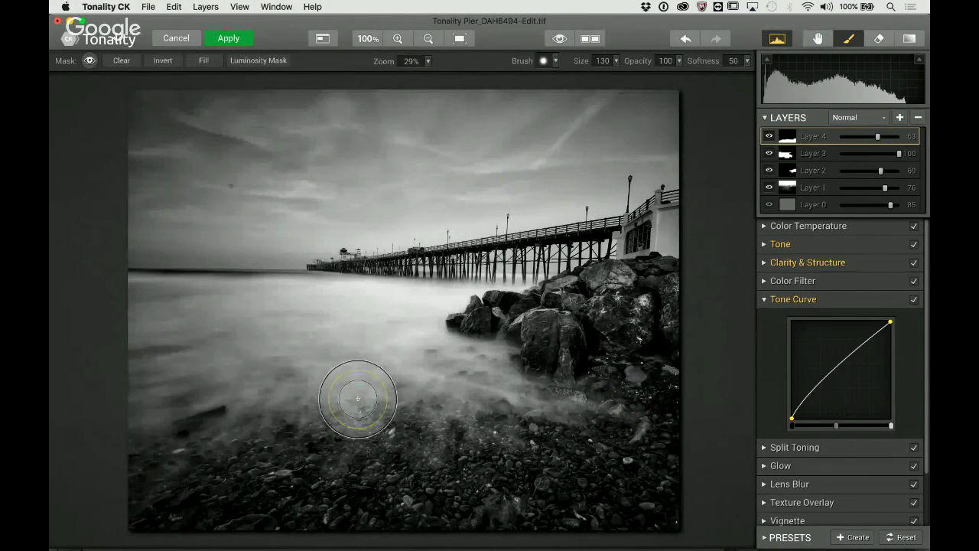
pyautogui.press('h')
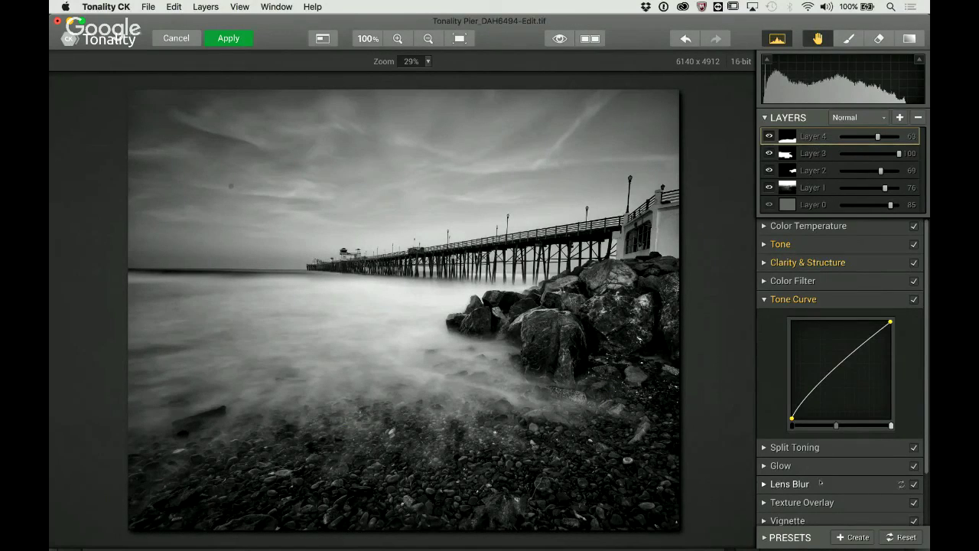
# Step: Open Layer 4's layer properties and view the mask, settings and duplication commands available for the layer
pyautogui.scroll(-3, 821, 481)
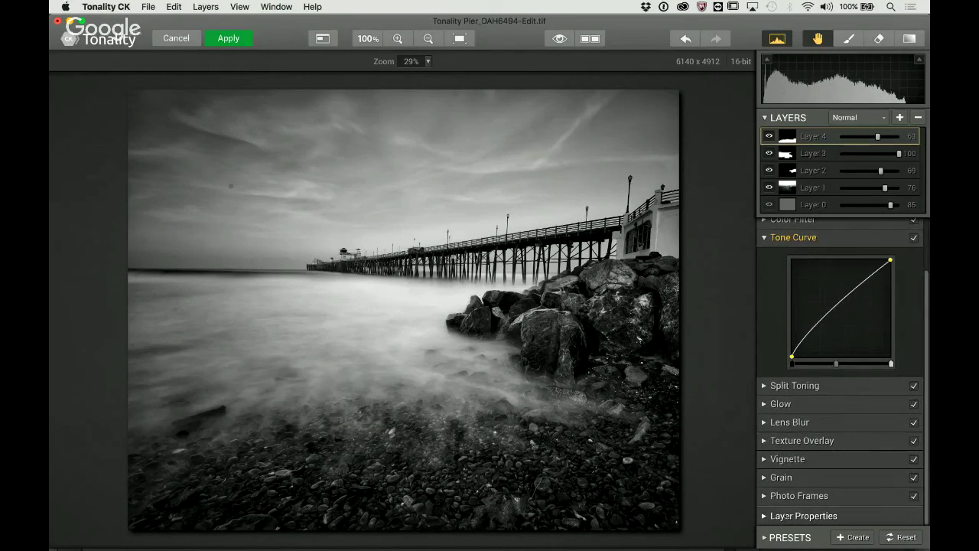
pyautogui.click(785, 517)
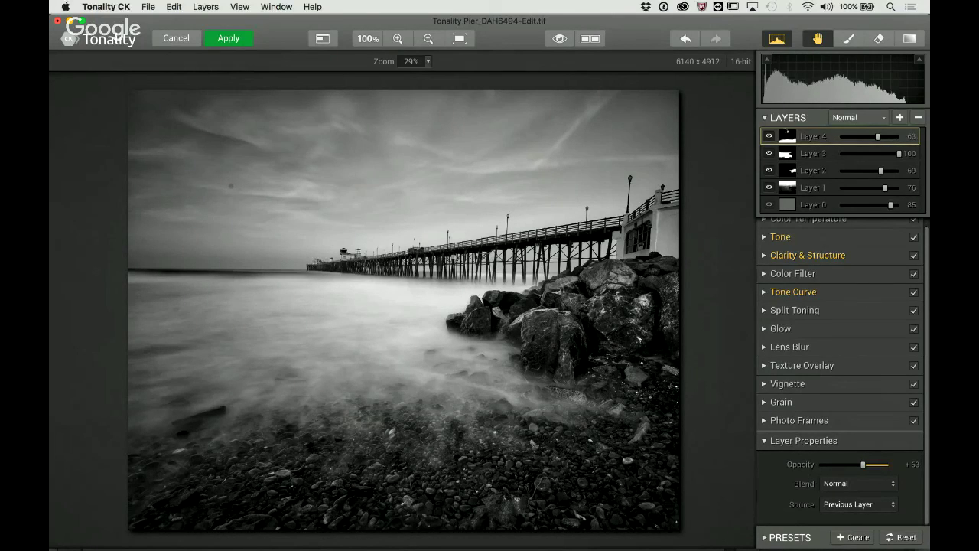
pyautogui.rightClick(788, 137)
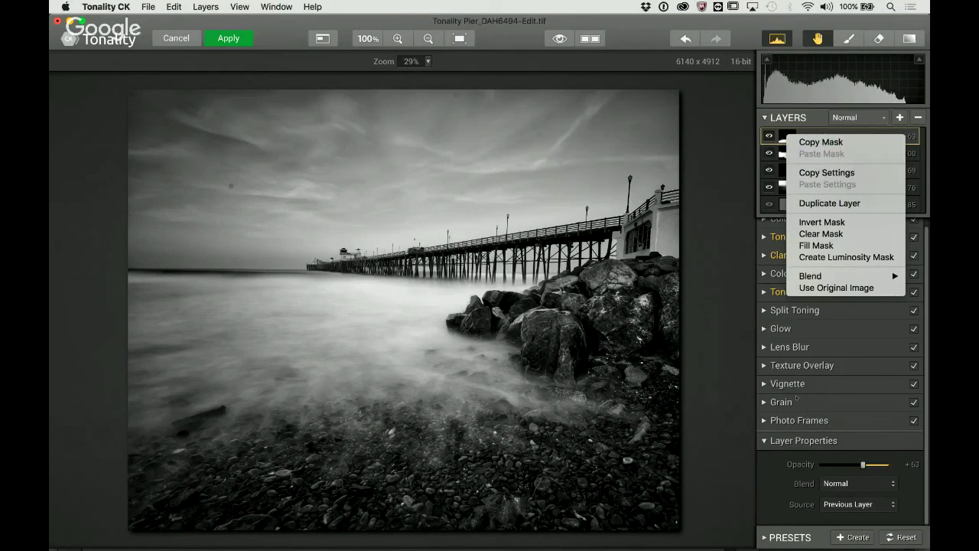
pyautogui.click(785, 447)
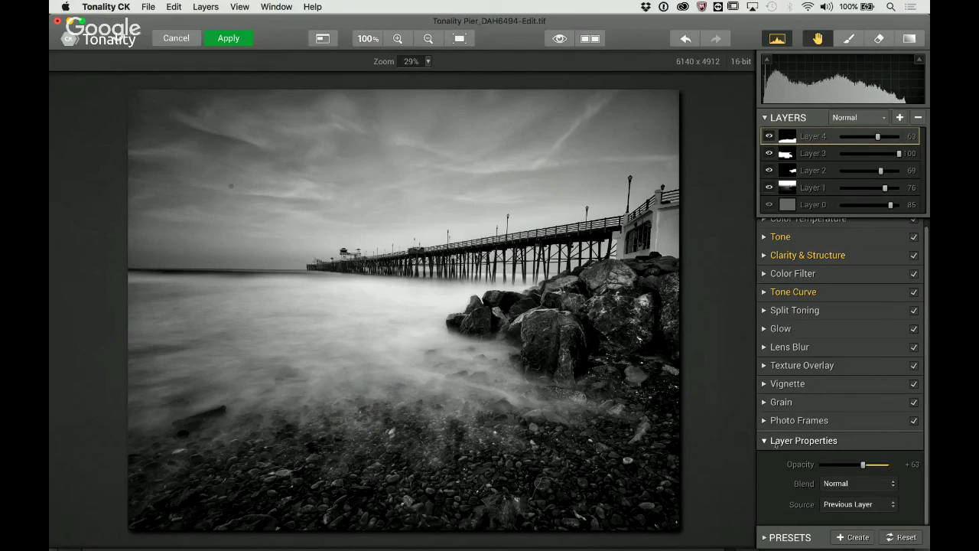
# Step: Review Layer 4's available blend modes and source options, keeping Normal and Previous Layer
pyautogui.click(858, 483)
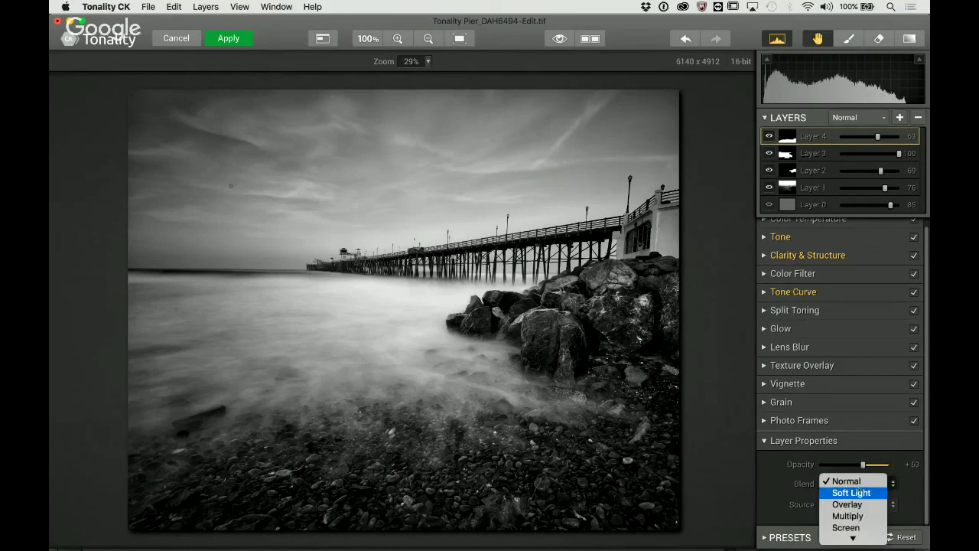
pyautogui.moveTo(853, 538)
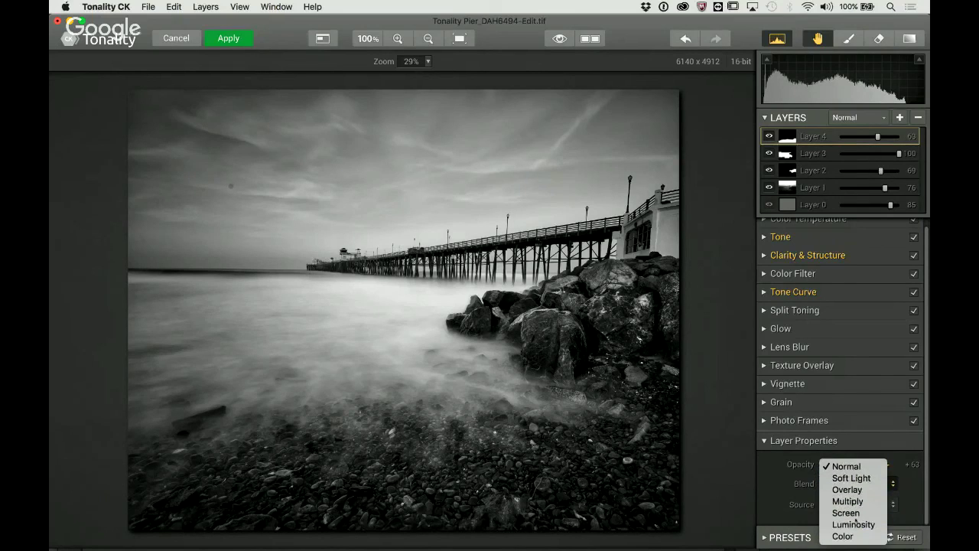
pyautogui.click(847, 467)
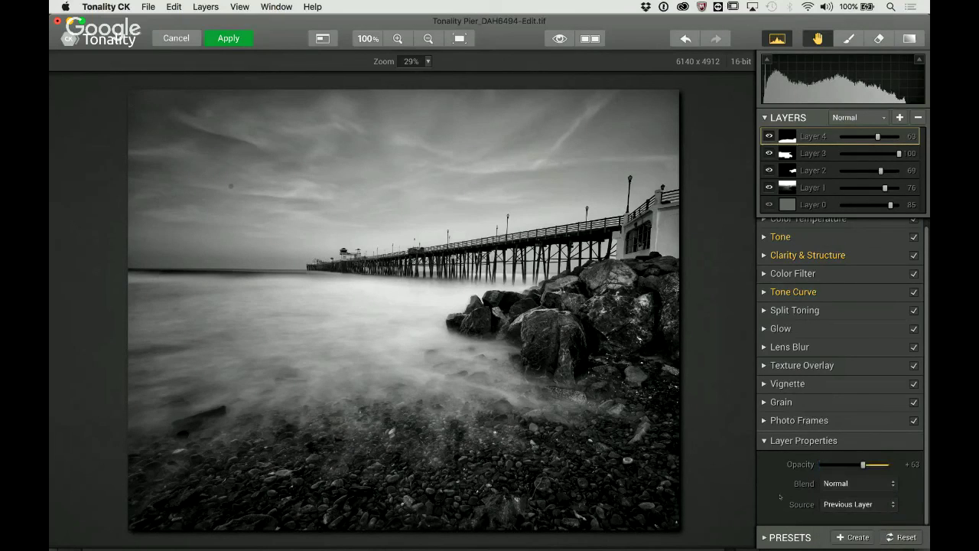
pyautogui.click(857, 505)
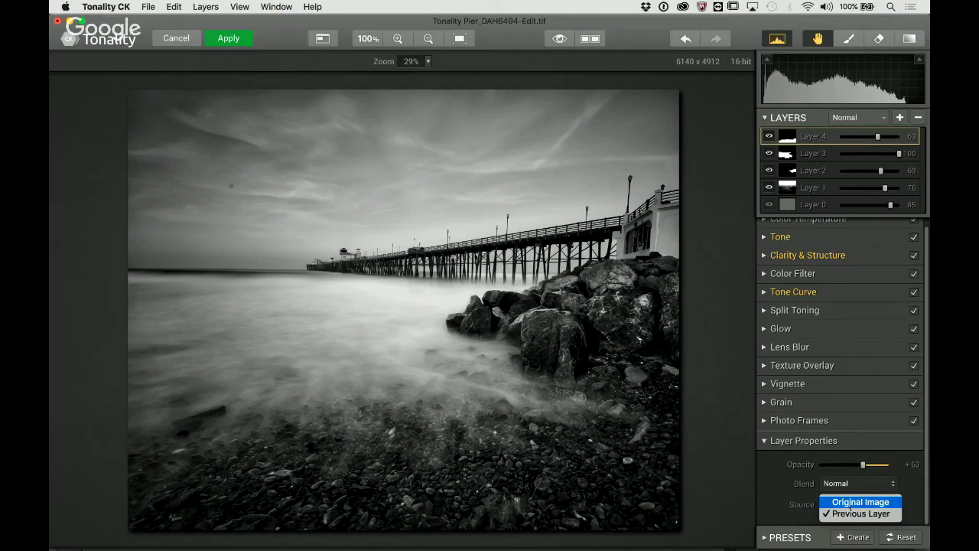
pyautogui.click(810, 504)
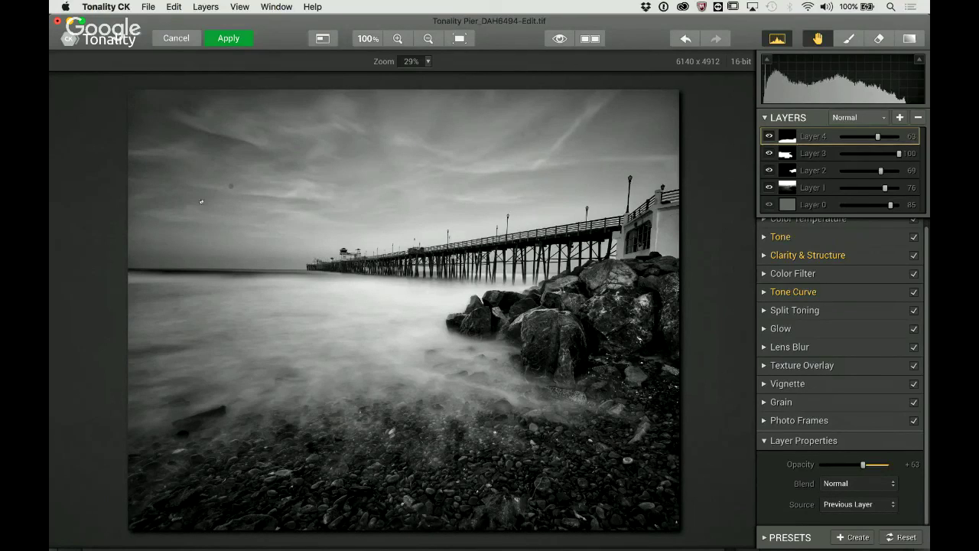
# Step: Inspect the pier, water and rocks at 60% zoom
pyautogui.press('super+equal')
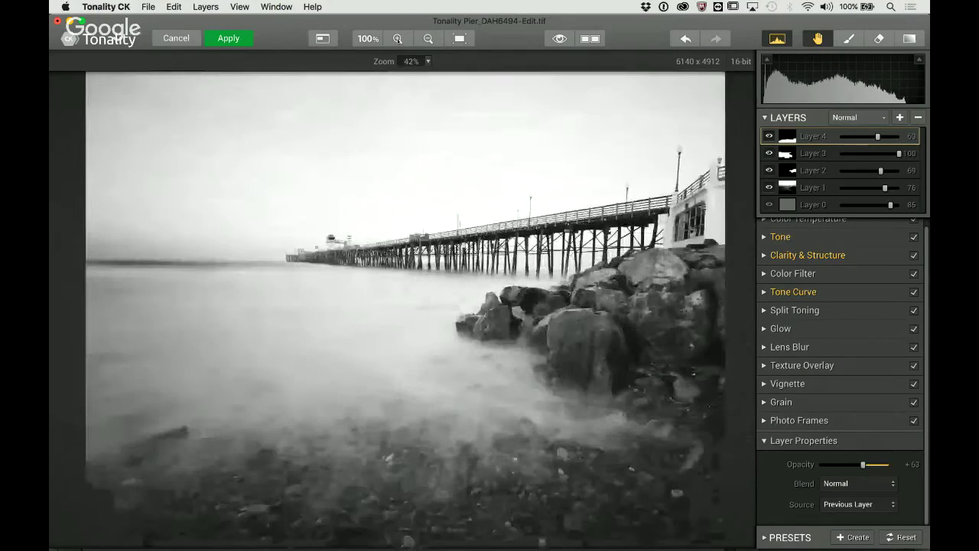
pyautogui.press('super+equal')
pyautogui.press('super+equal')
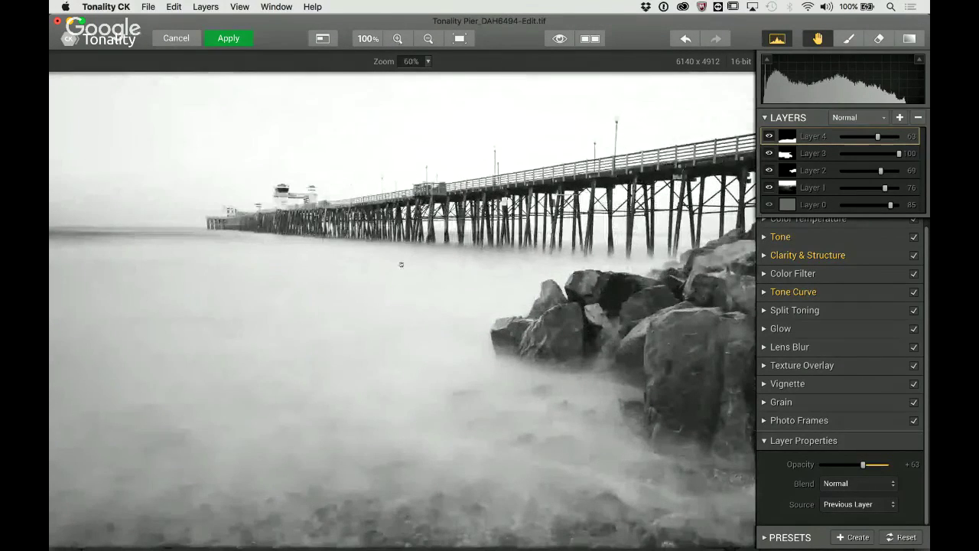
pyautogui.scroll(5, 401, 265)
pyautogui.hscroll(-5, 401, 264)
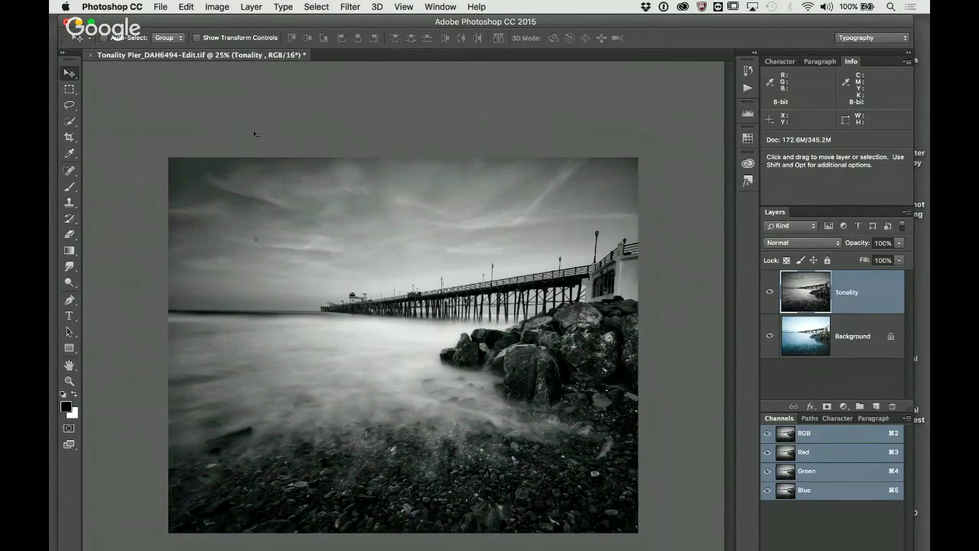
# Step: In Photoshop, compare the photo with and without the Tonality layer, and leave that layer hidden
pyautogui.click(768, 292)
pyautogui.click(768, 292)
pyautogui.click(769, 291)
# Step: Convert the Background layer to a smart object
pyautogui.click(864, 351)
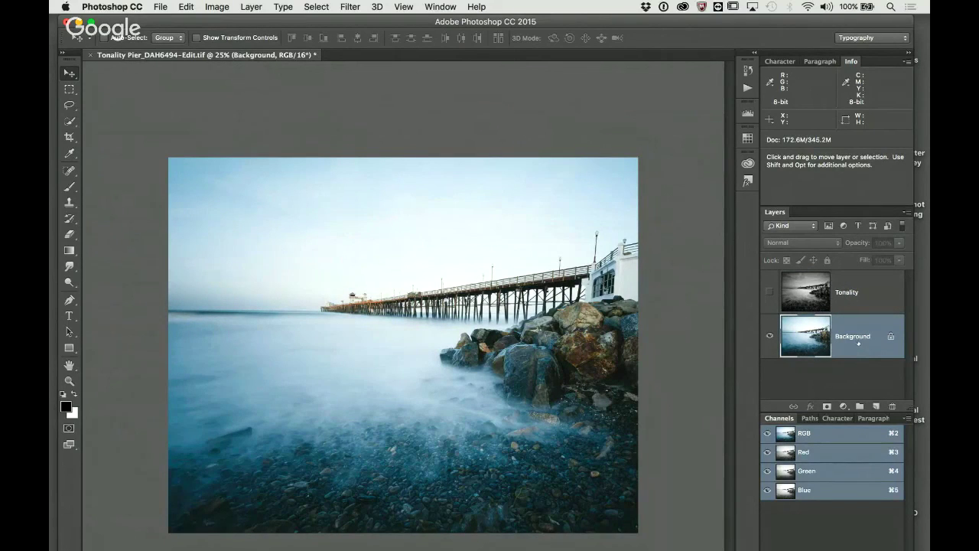
pyautogui.rightClick(859, 343)
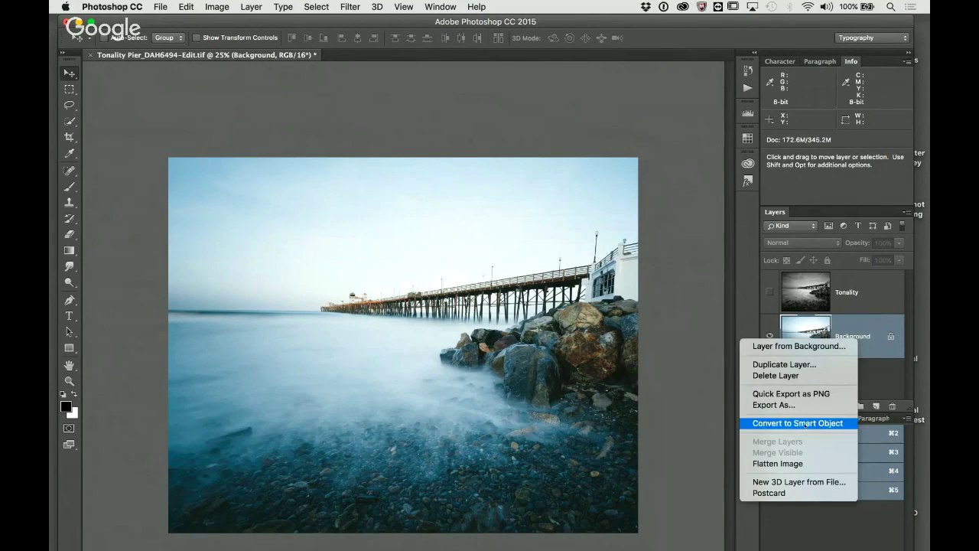
pyautogui.click(797, 423)
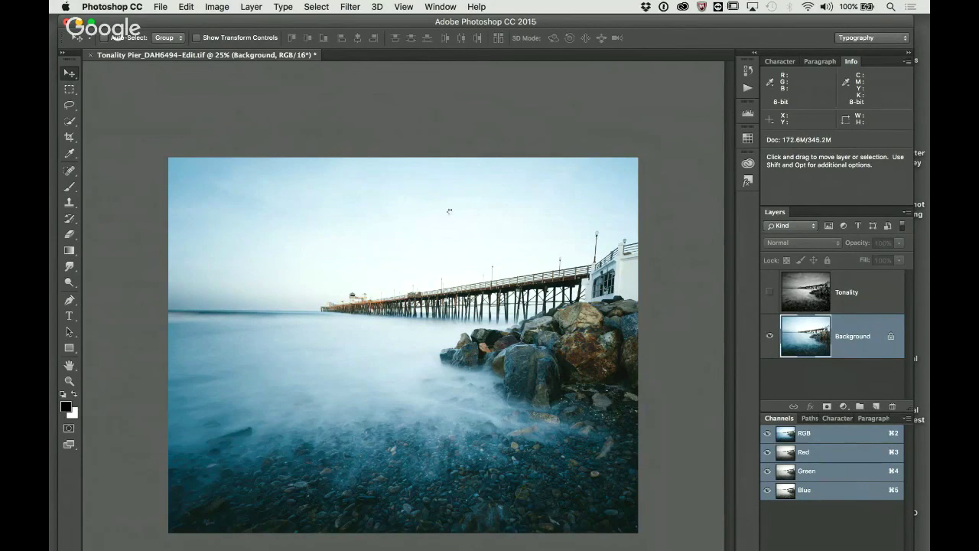
pyautogui.click(451, 215)
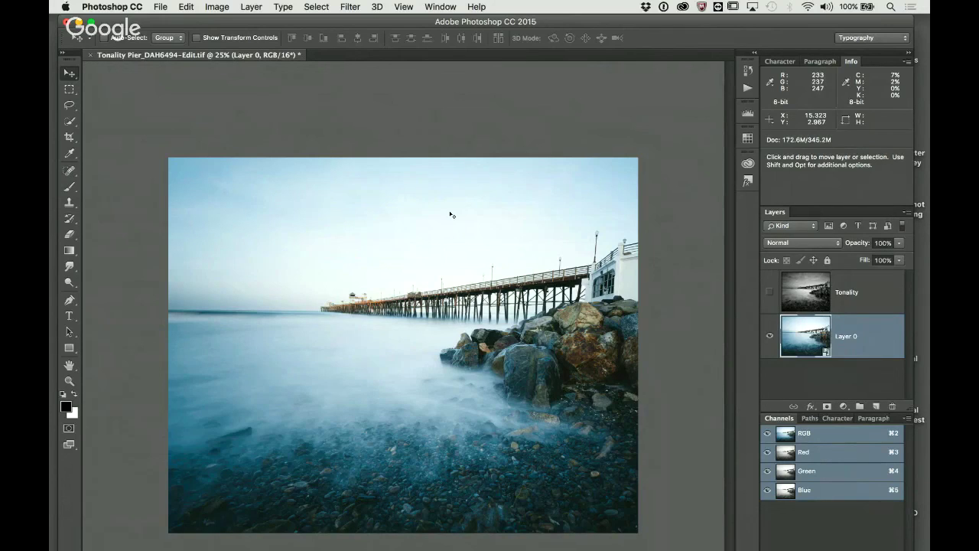
# Step: Open the smart object in the Macphun Tonality Pro filter and apply the Push Process preset from the Basic category
pyautogui.click(350, 6)
pyautogui.moveTo(352, 292)
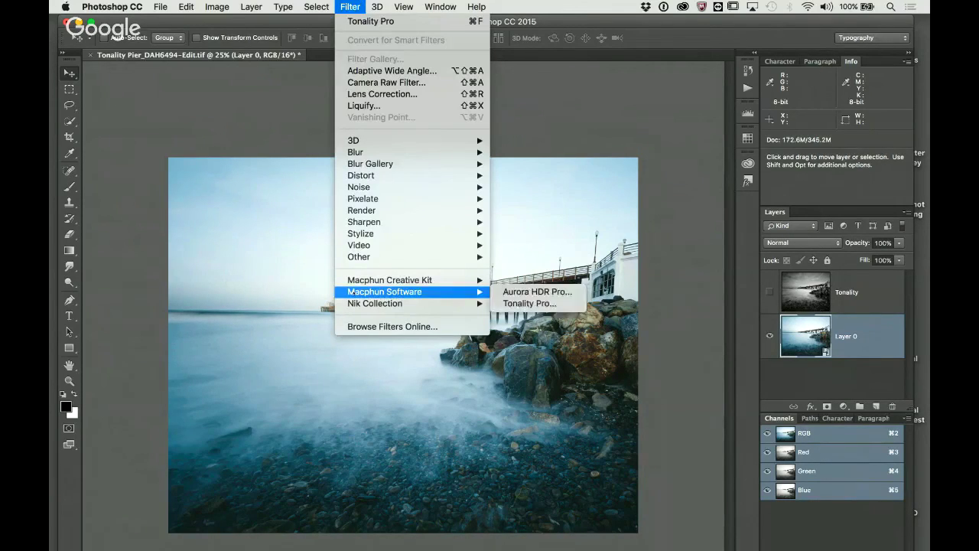
pyautogui.click(550, 304)
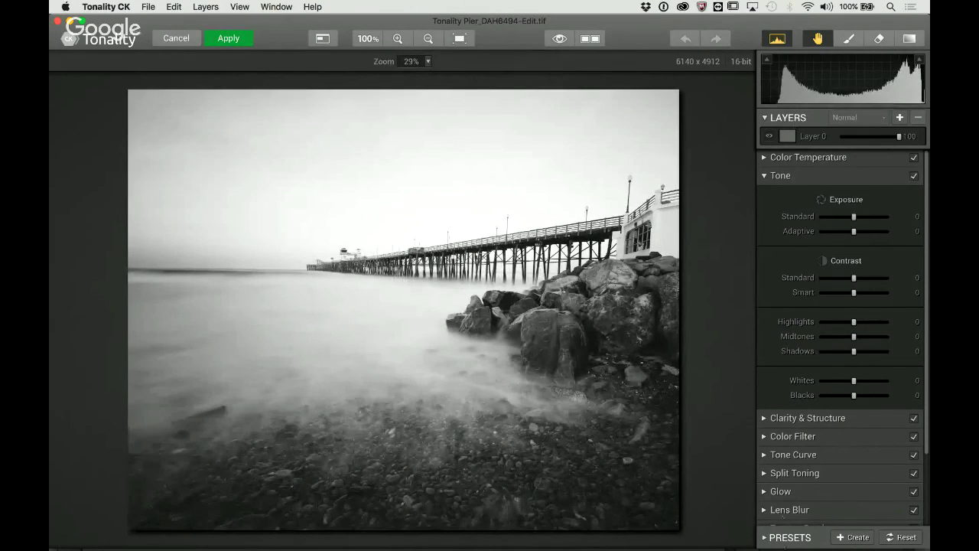
pyautogui.click(788, 541)
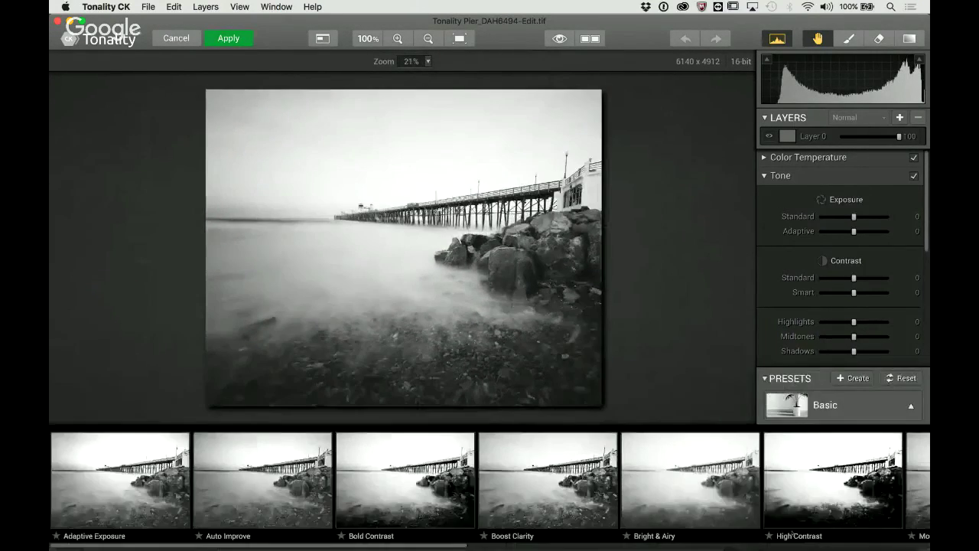
pyautogui.hscroll(10, 520, 482)
pyautogui.click(520, 493)
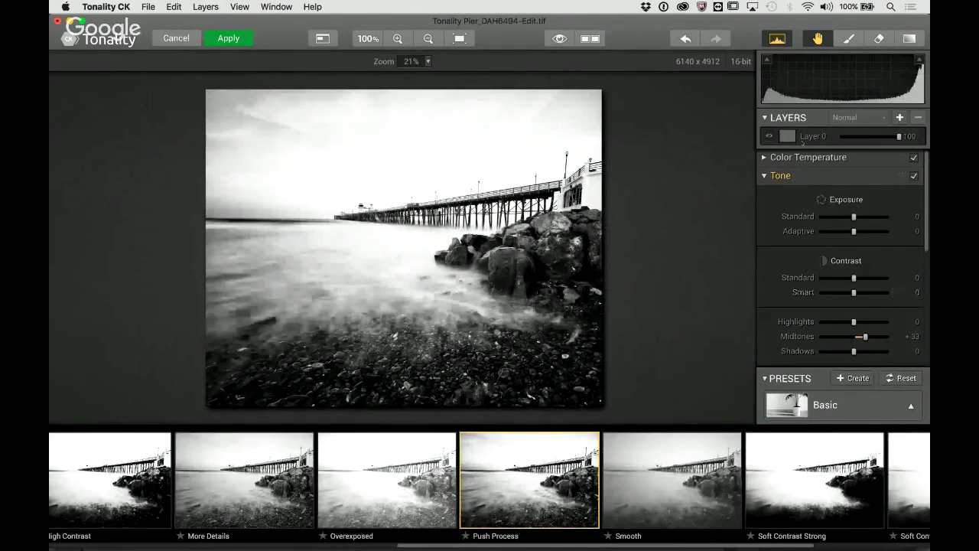
# Step: Add a new layer with Standard exposure -50 and paint its darkening over the sky above the pier
pyautogui.click(899, 117)
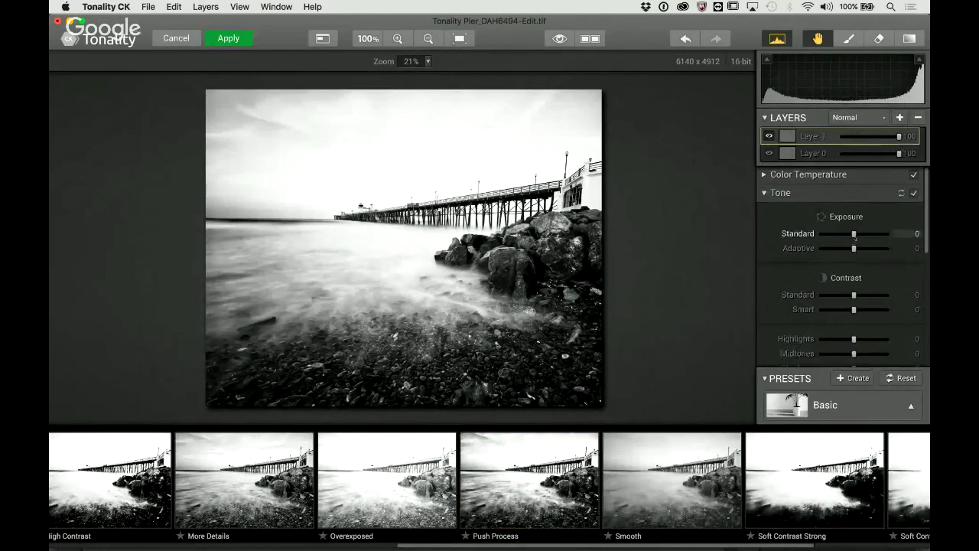
pyautogui.moveTo(853, 233)
pyautogui.mouseDown()
pyautogui.moveTo(827, 233)
pyautogui.moveTo(837, 233)
pyautogui.mouseUp()
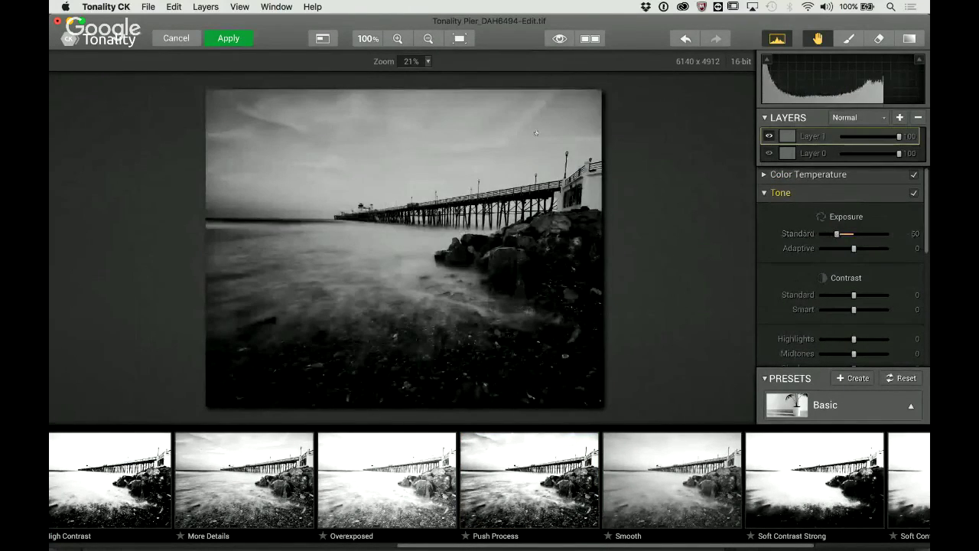
pyautogui.click(848, 38)
pyautogui.moveTo(393, 131); pyautogui.dragTo(466, 217)
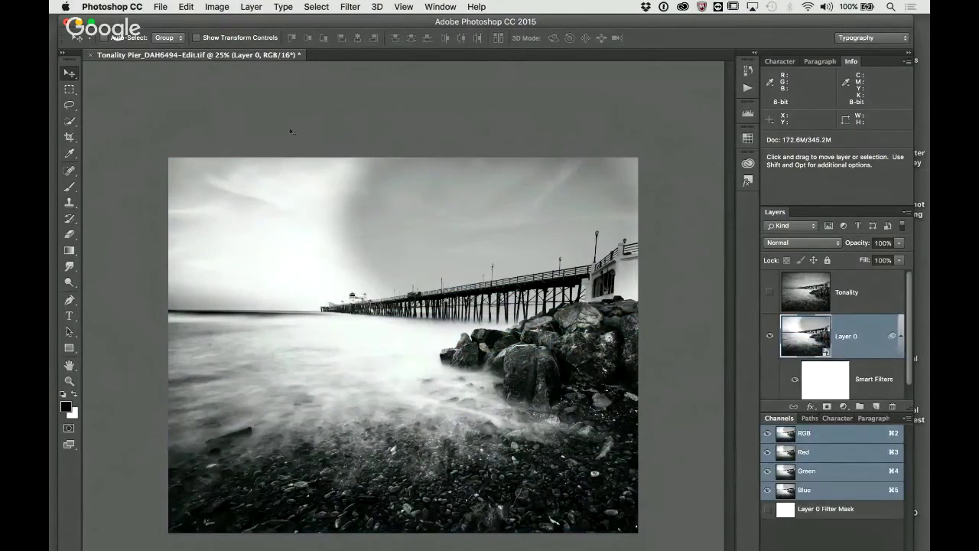
# Step: Reopen the Tonality Pro smart filter on Photoshop's Layer 0 for editing, and turn on Layer 1's visibility
pyautogui.scroll(-1, 855, 350)
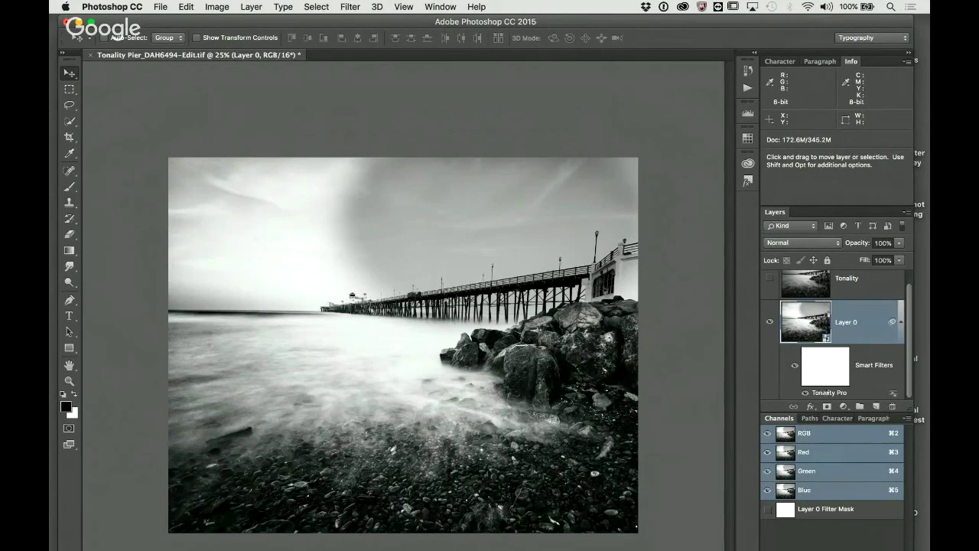
pyautogui.doubleClick(827, 391)
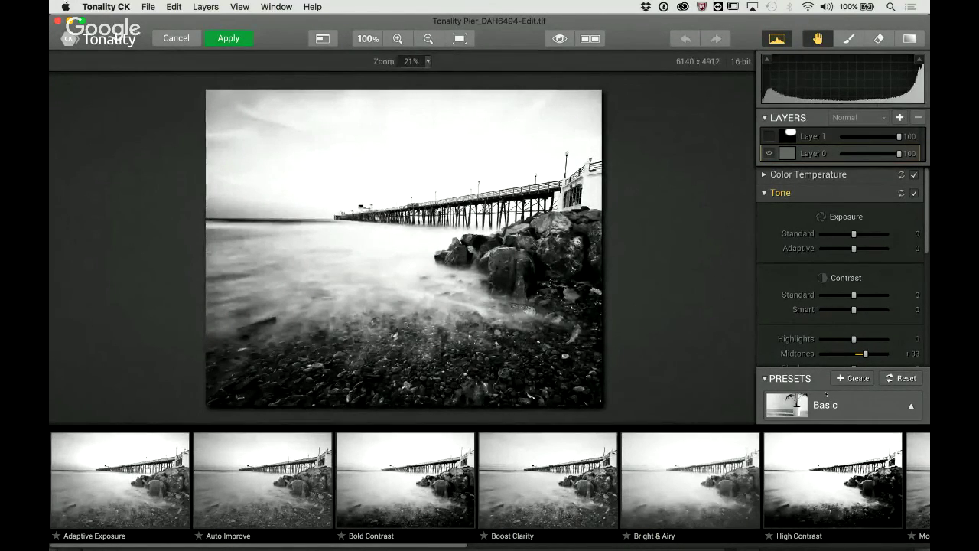
pyautogui.click(769, 137)
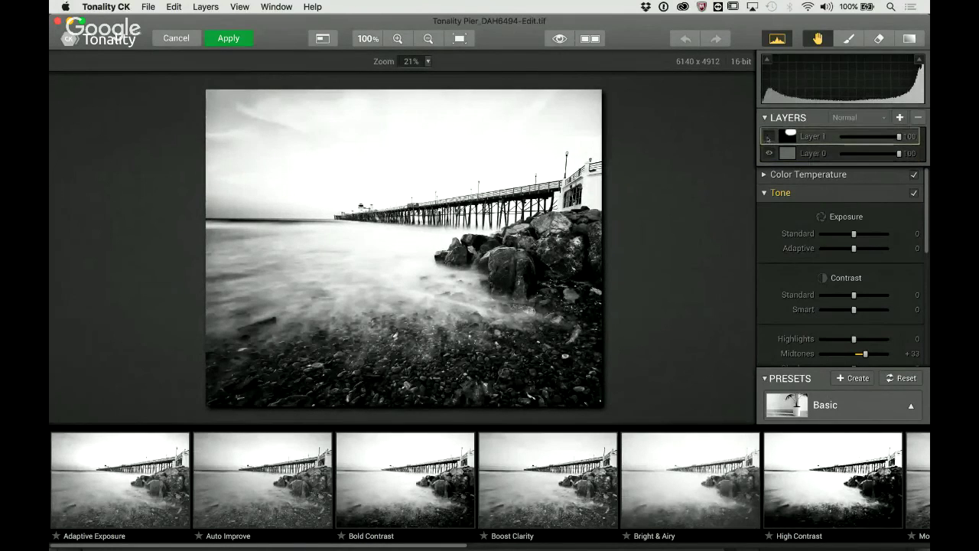
# Step: Compare the pier photo with Layer 1's sky darkening switched off and on, ending with the layer visible
pyautogui.click(768, 136)
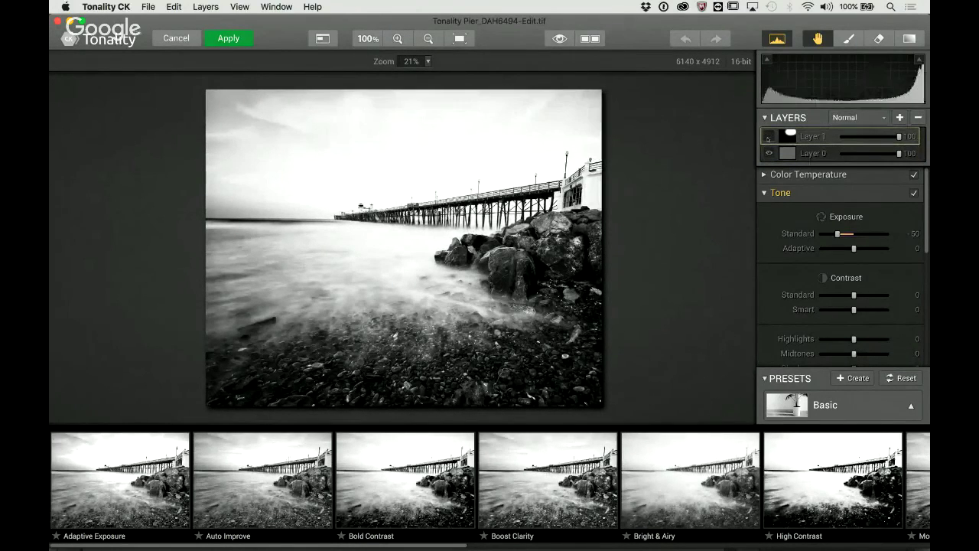
pyautogui.click(769, 137)
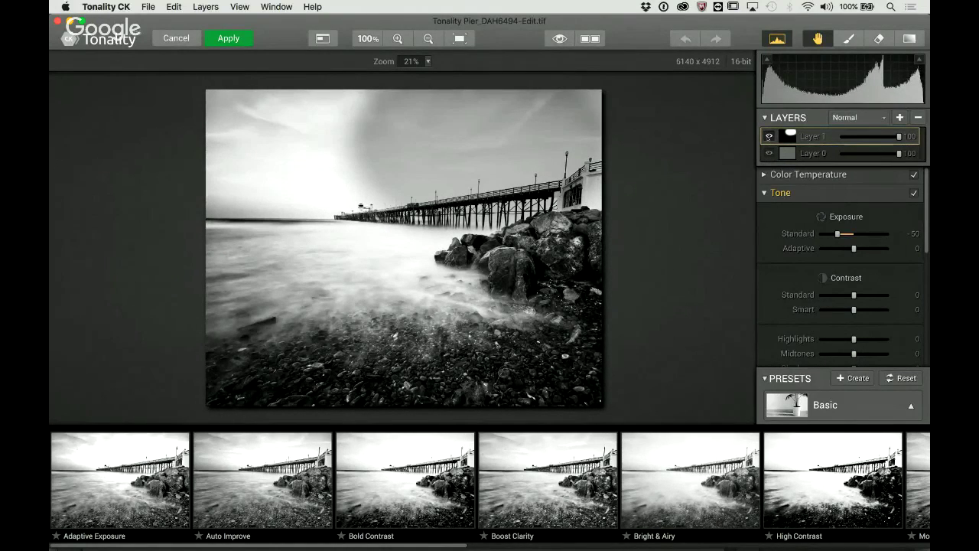
pyautogui.click(769, 137)
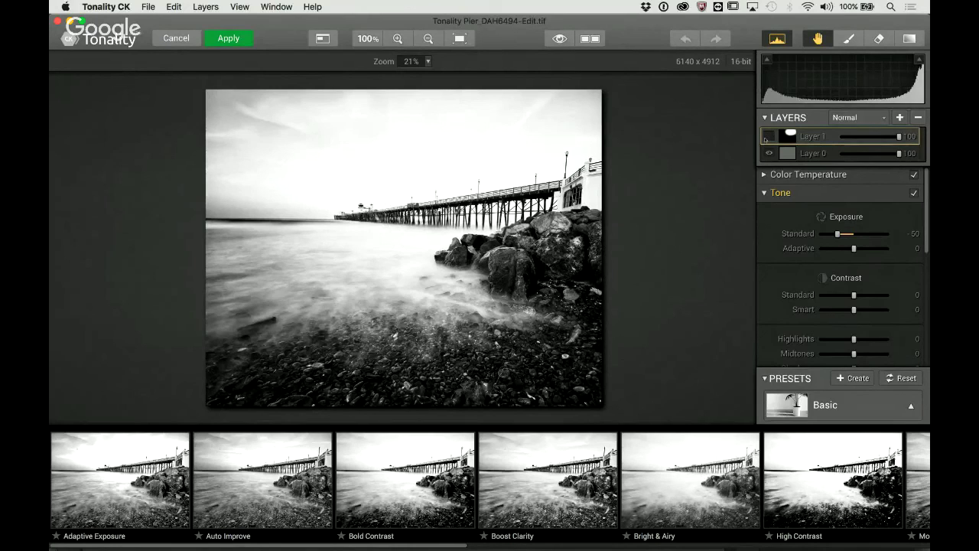
pyautogui.click(769, 137)
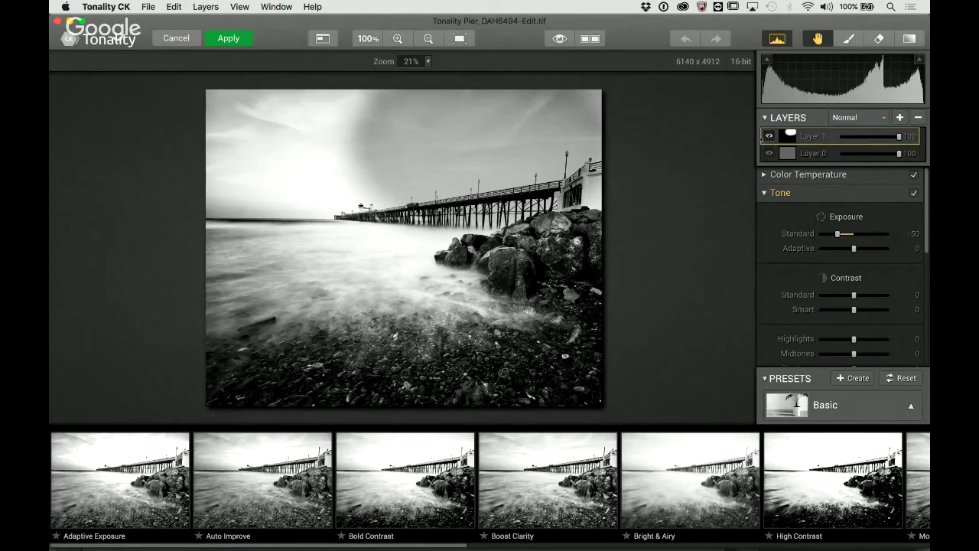
pyautogui.click(769, 137)
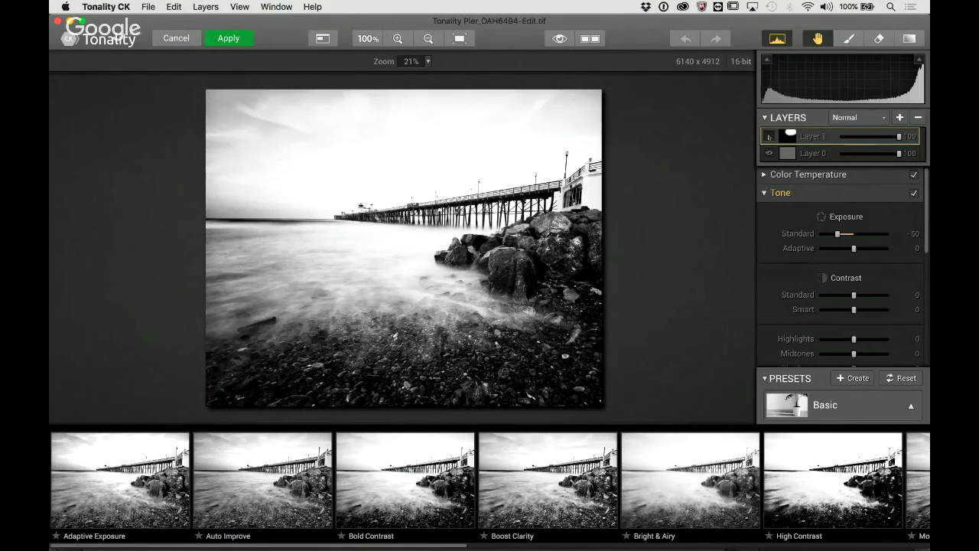
pyautogui.click(769, 136)
# Step: Add a new layer above Layer 1, then delete both so that only Layer 0 is left
pyautogui.click(899, 117)
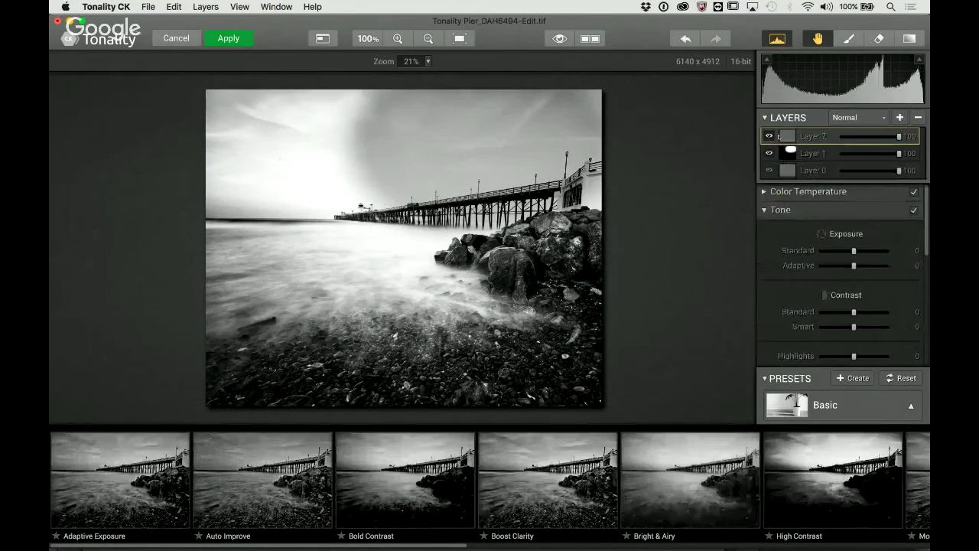
pyautogui.click(768, 136)
pyautogui.click(918, 117)
pyautogui.click(918, 117)
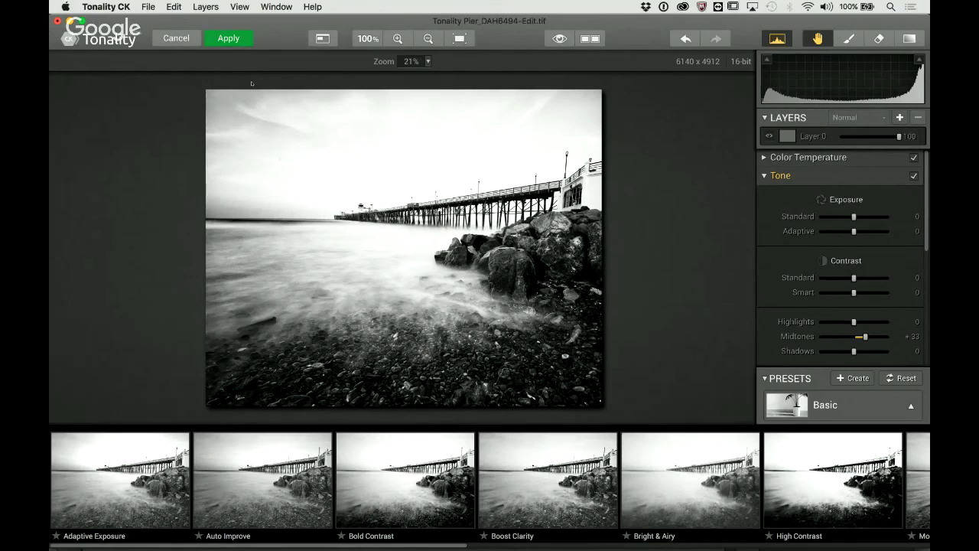
# Step: Switch to Lightroom and choose to open the red barn photo as a smart object in Photoshop
pyautogui.moveTo(299, 540)
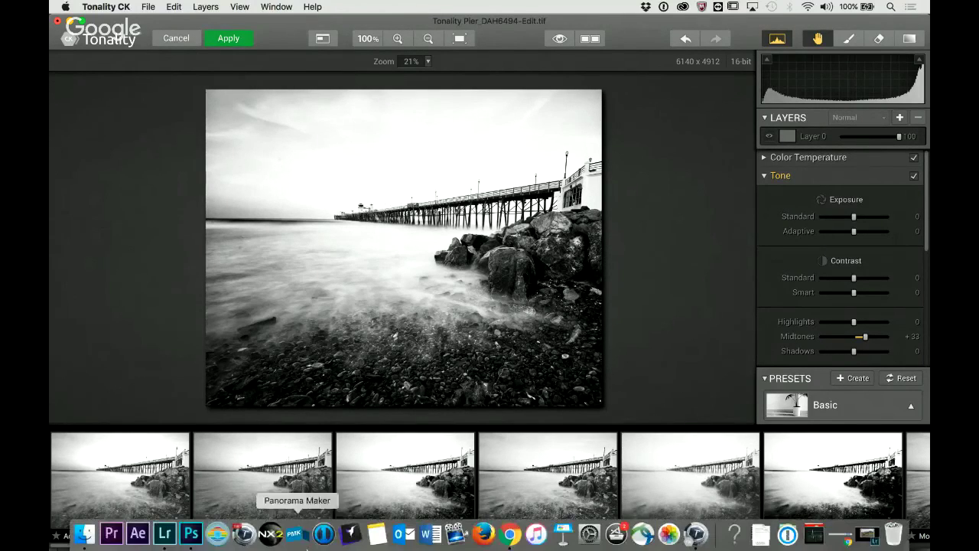
pyautogui.click(163, 533)
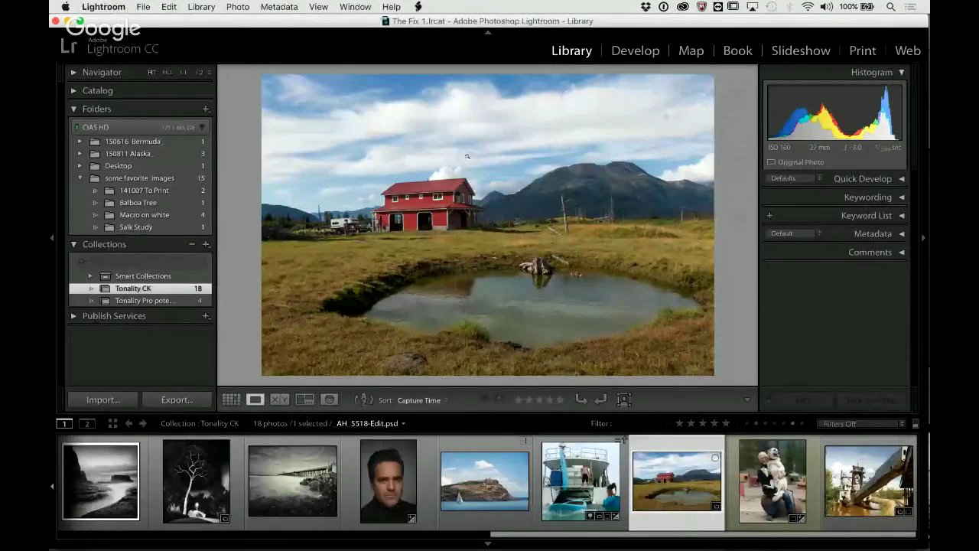
pyautogui.rightClick(467, 156)
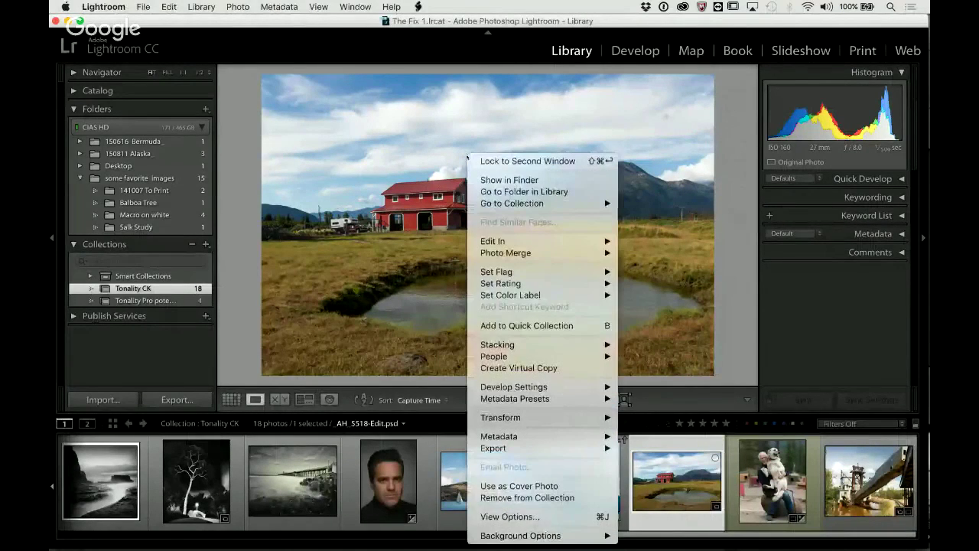
pyautogui.moveTo(482, 242)
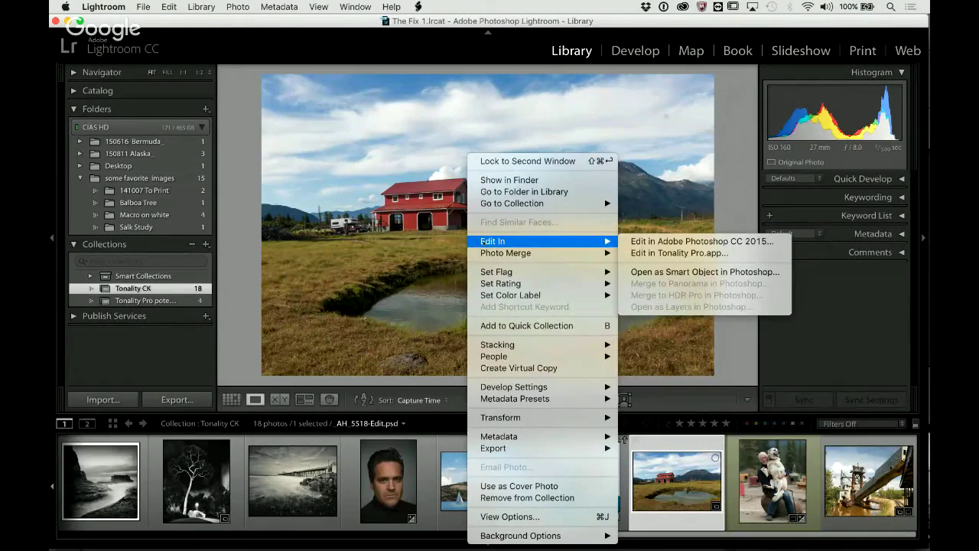
pyautogui.click(648, 273)
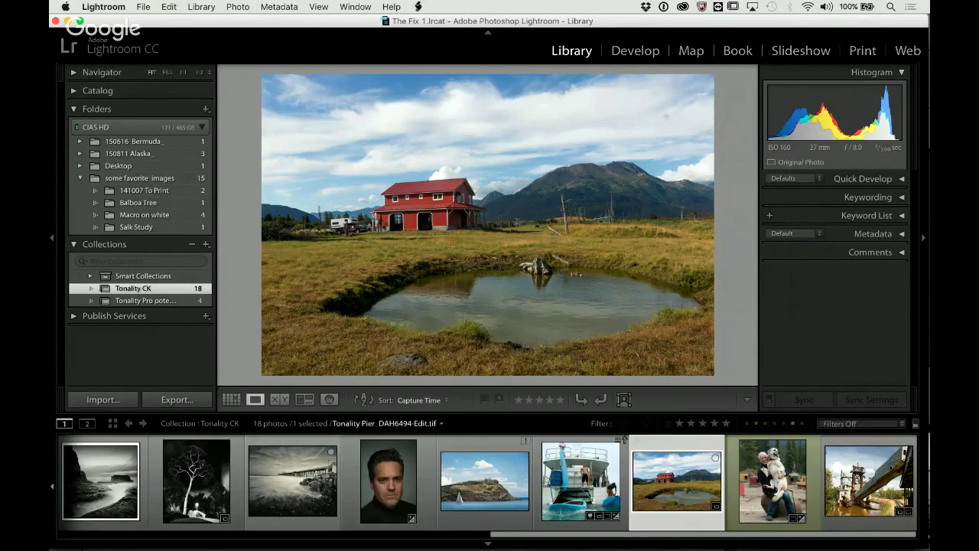
# Step: Display the pier photo Tonality Pier_DAH6494-Edit.tif from the Tonality CK collection
pyautogui.click(292, 480)
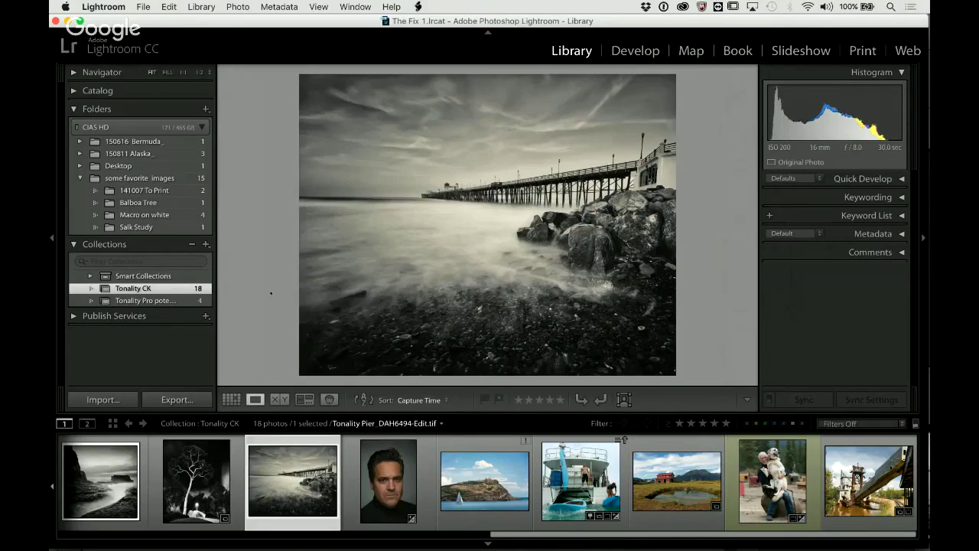